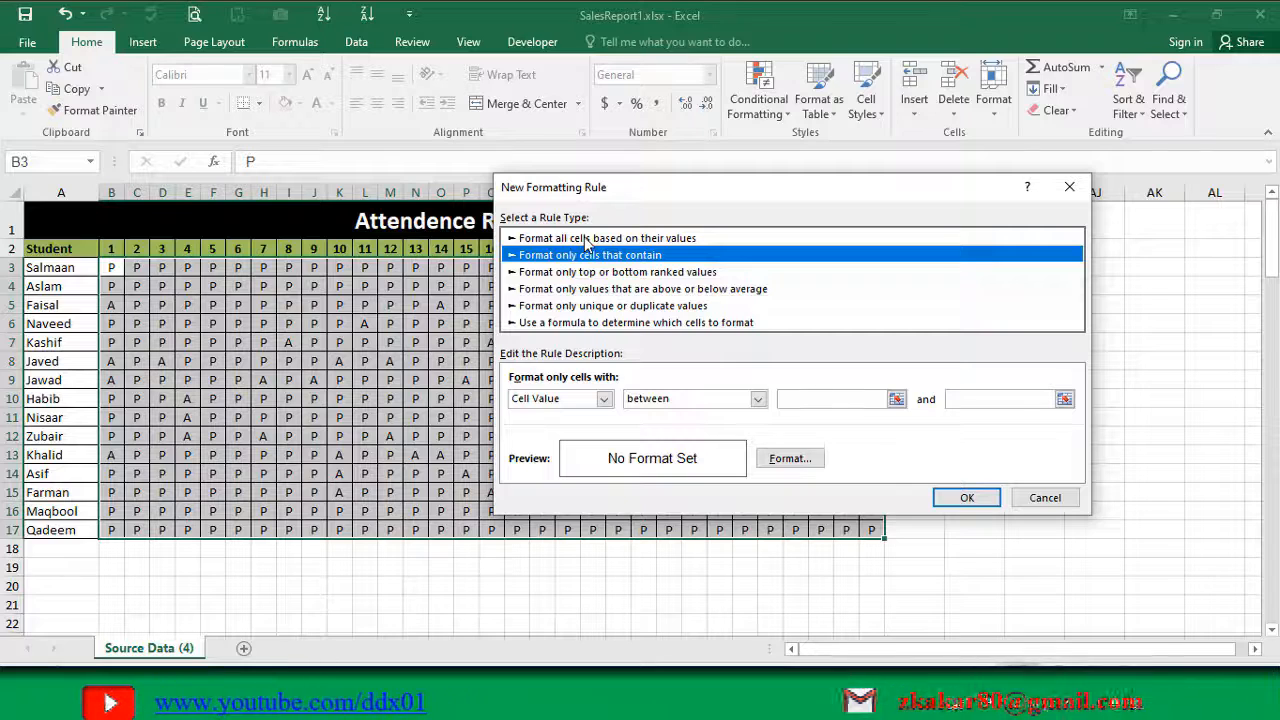
Step: Set the new formatting rule's type to format only cells that contain a specified value
left_click(588, 239)
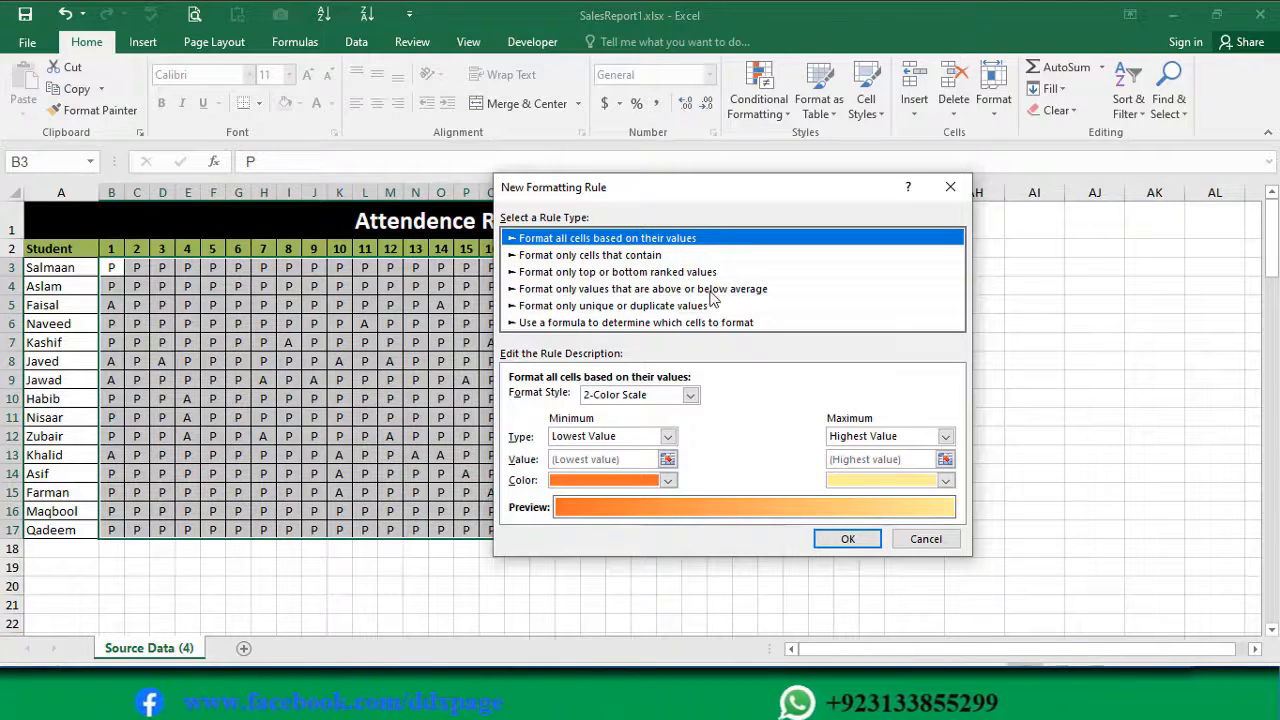
left_click(569, 262)
left_click(568, 257)
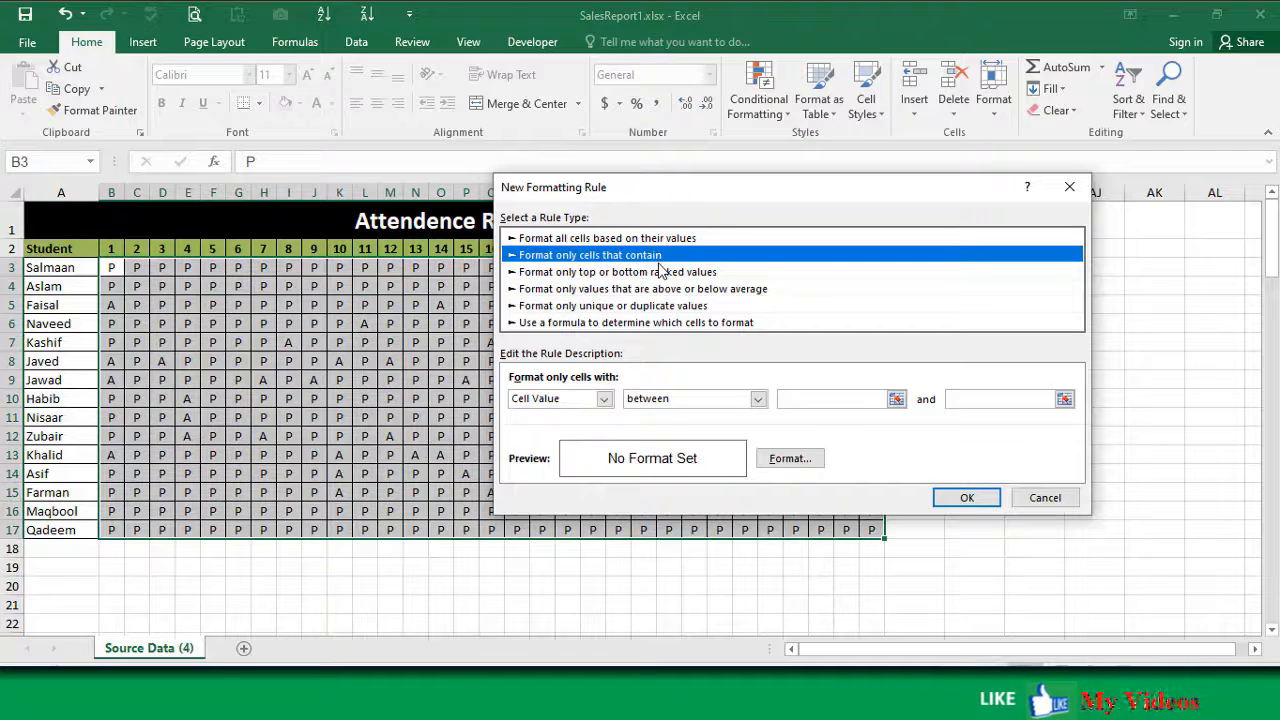
left_click(565, 238)
key("Down")
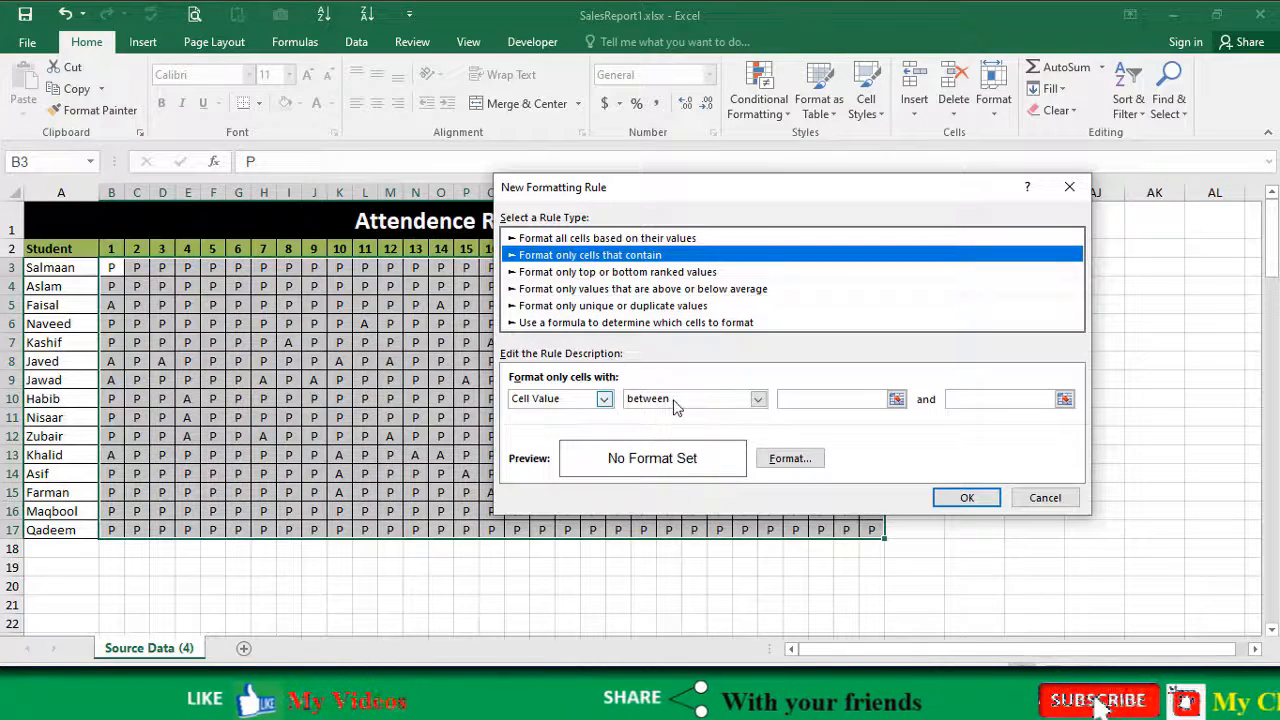
Step: Define the rule's condition as cell value equal to P
left_click(757, 398)
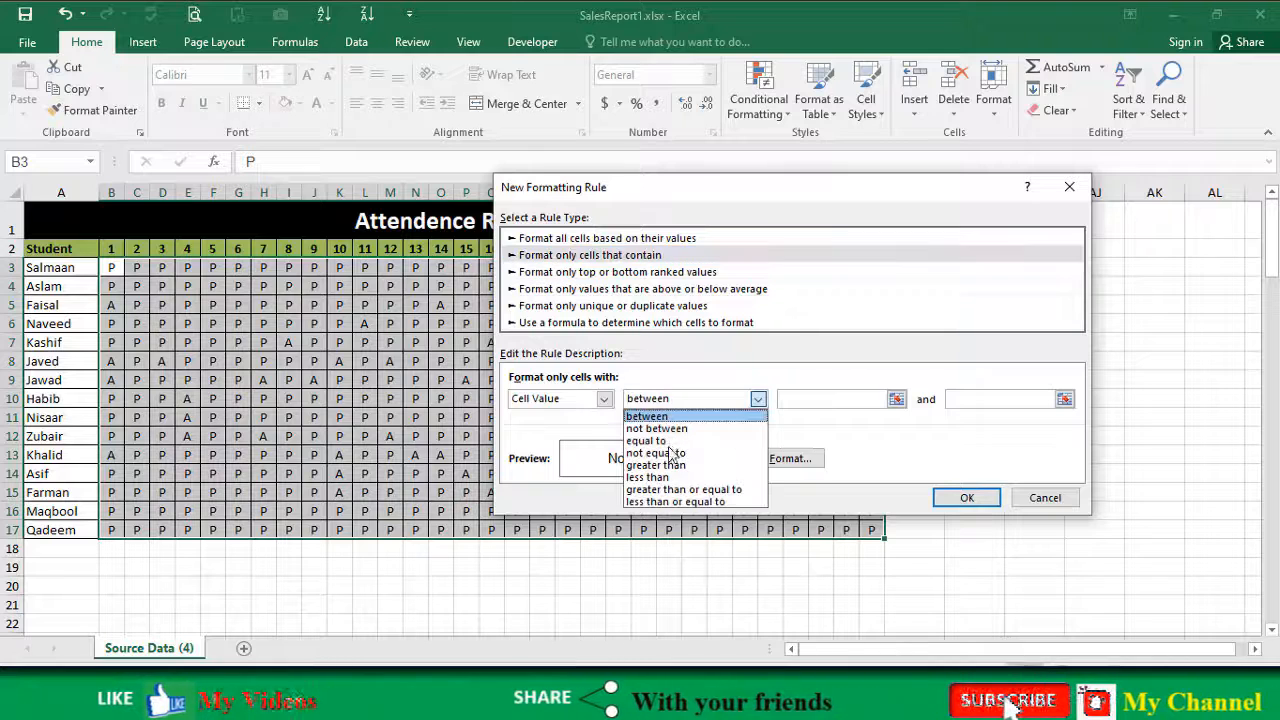
left_click(592, 400)
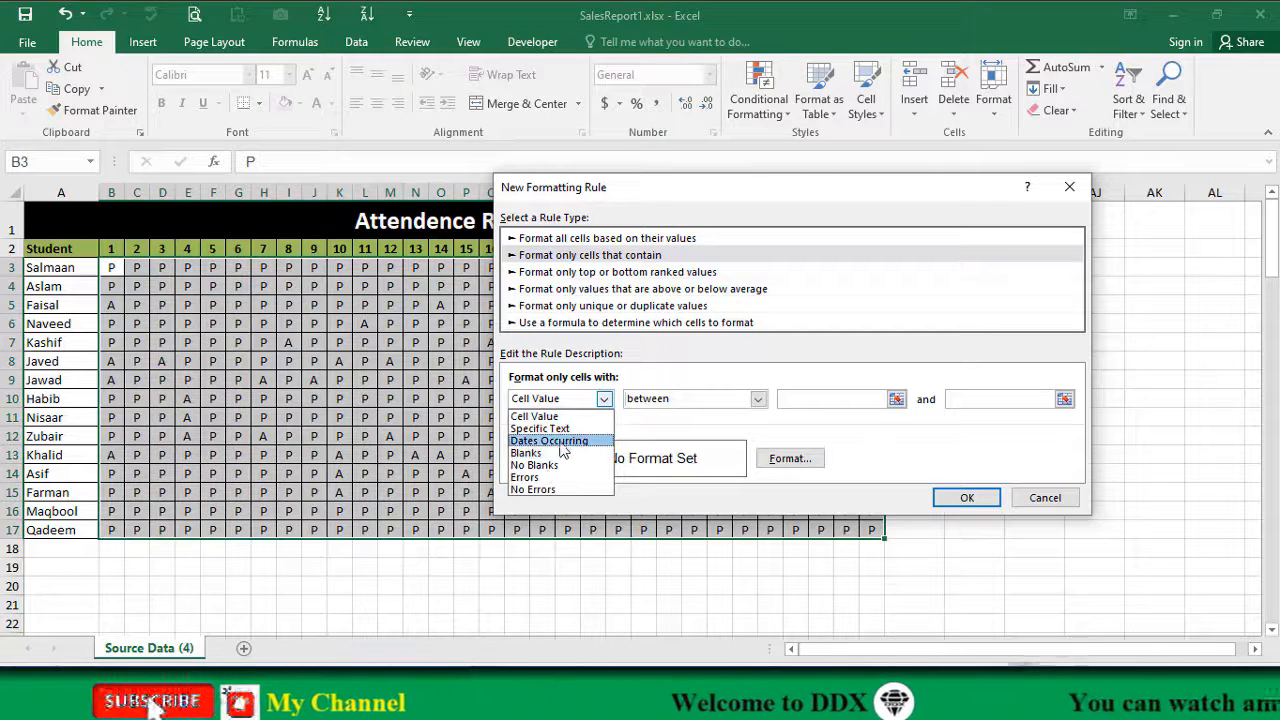
key("Up")
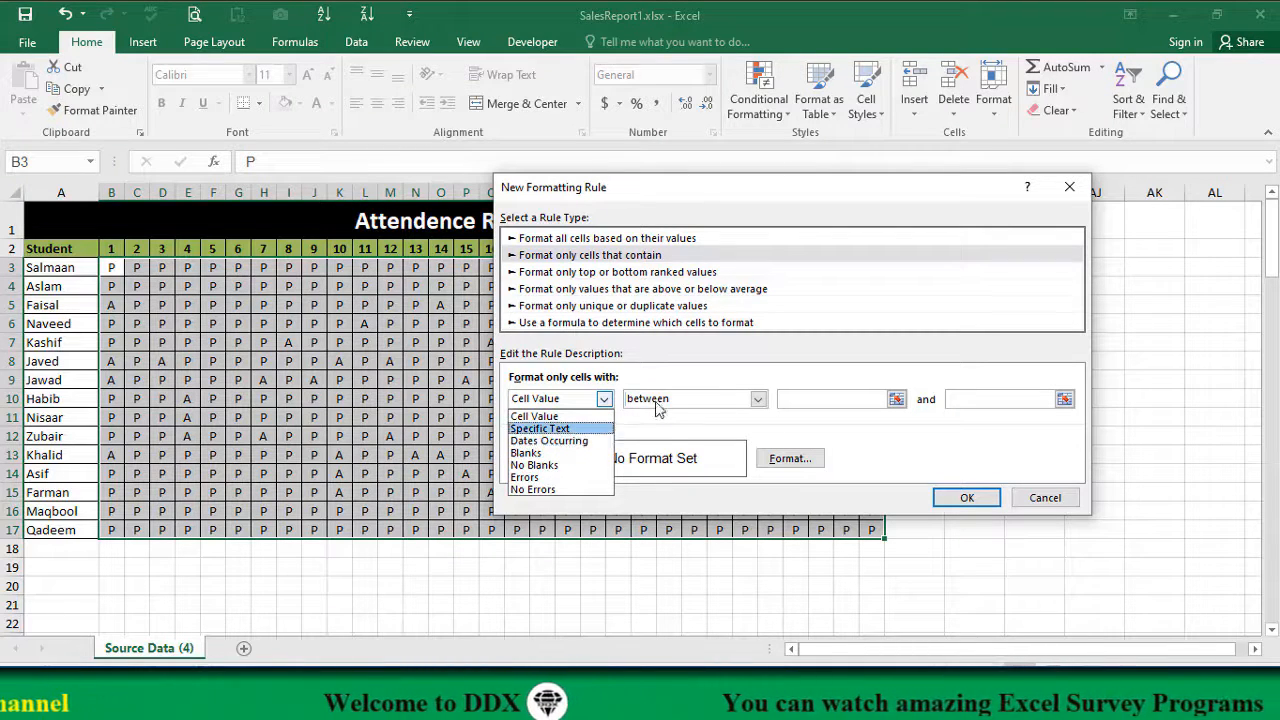
left_click(662, 399)
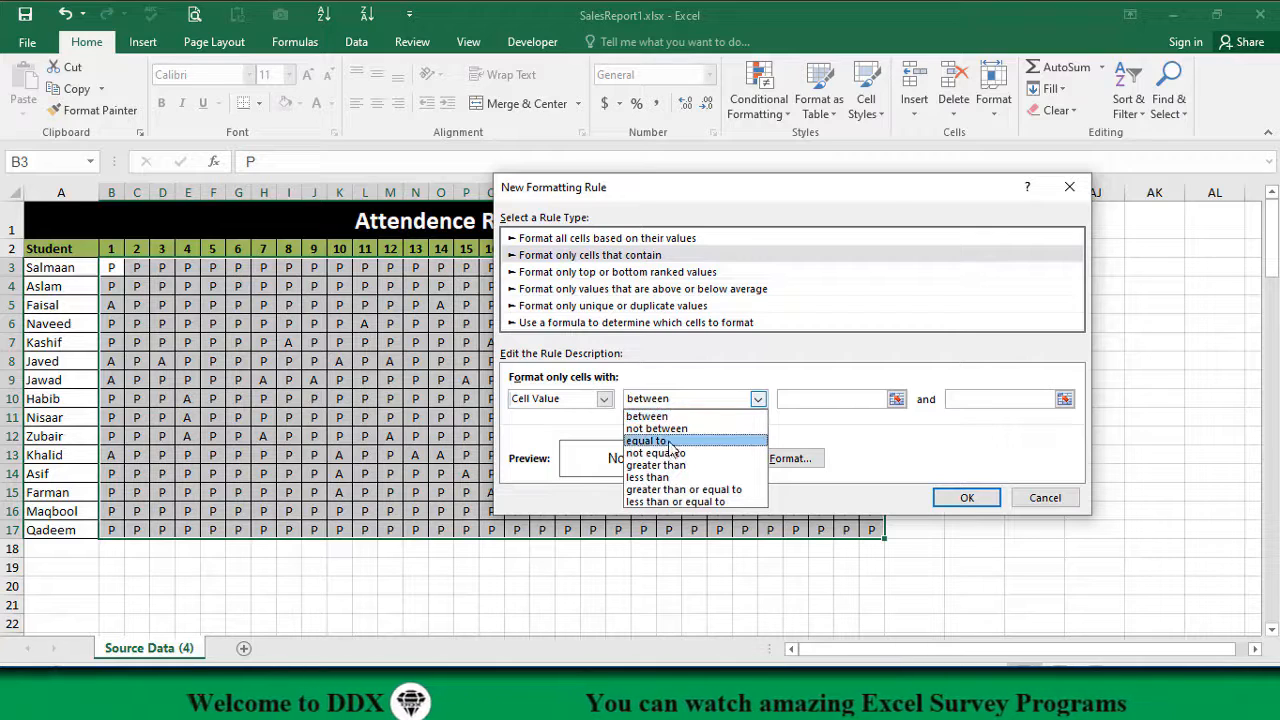
key("Down")
key("Down")
key("Down")
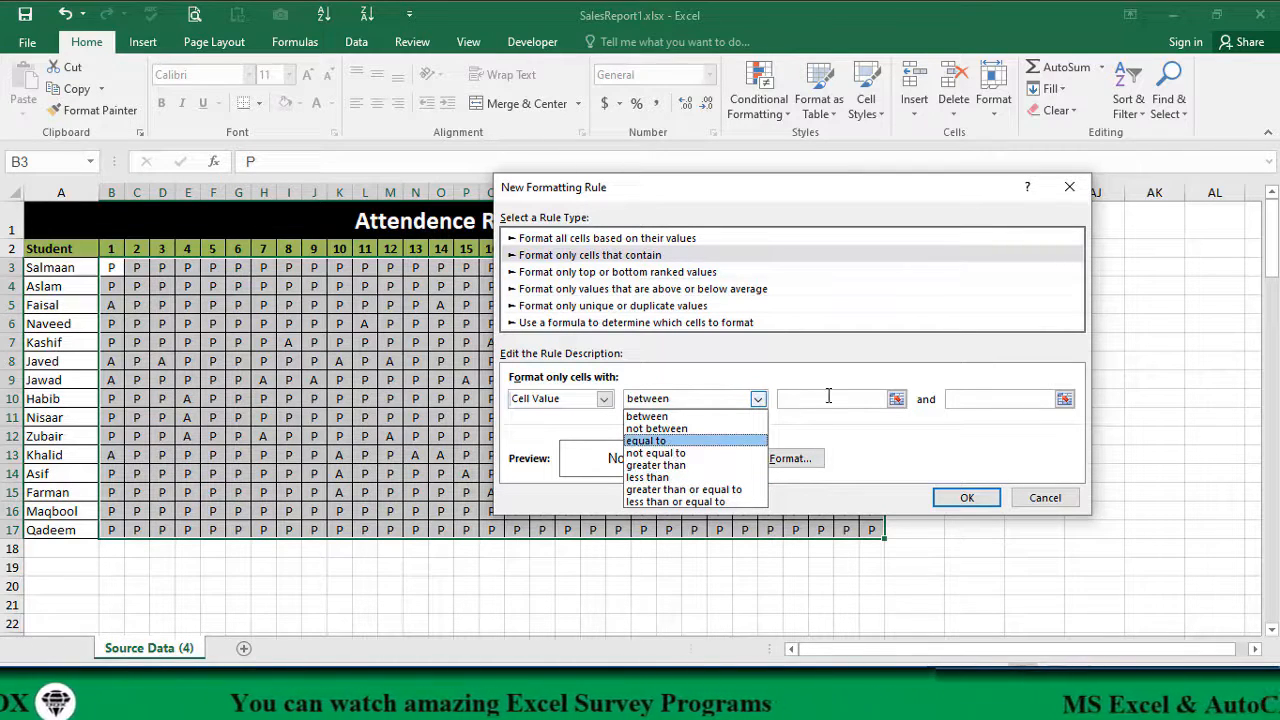
key("Return")
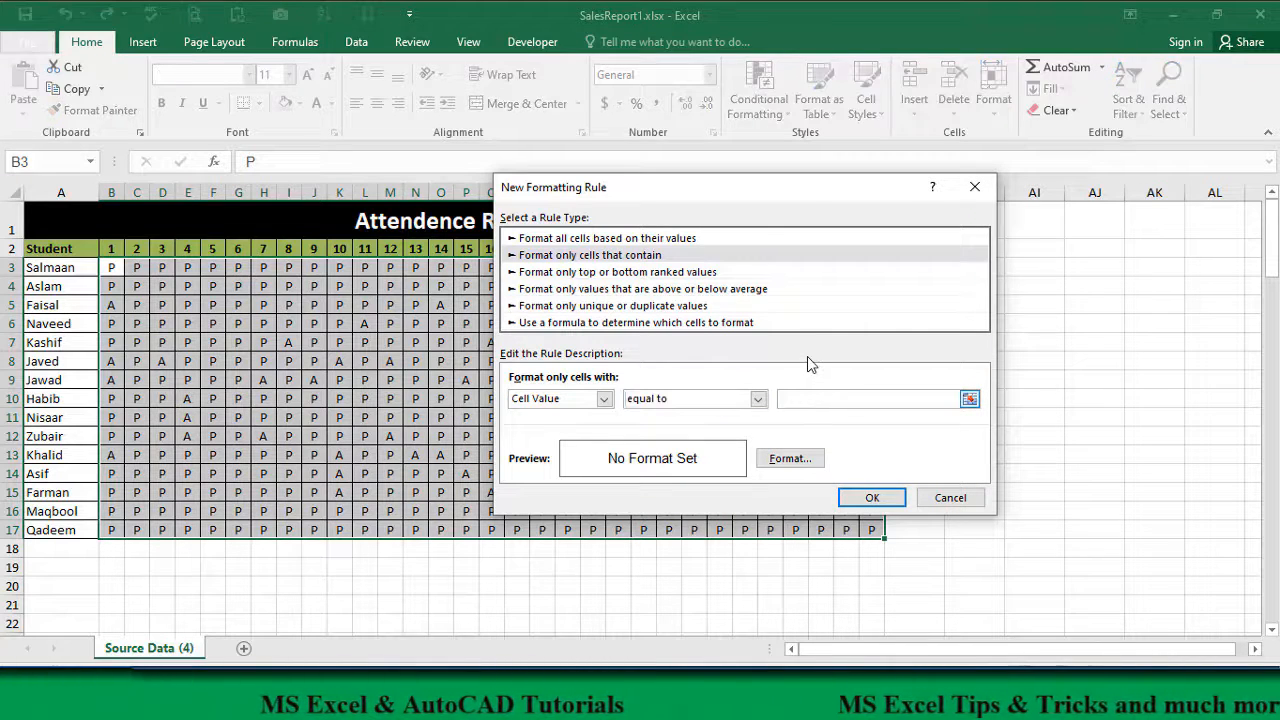
Step: Give the rule for P a solid green background fill and apply it to B3:AF17
left_click(790, 458)
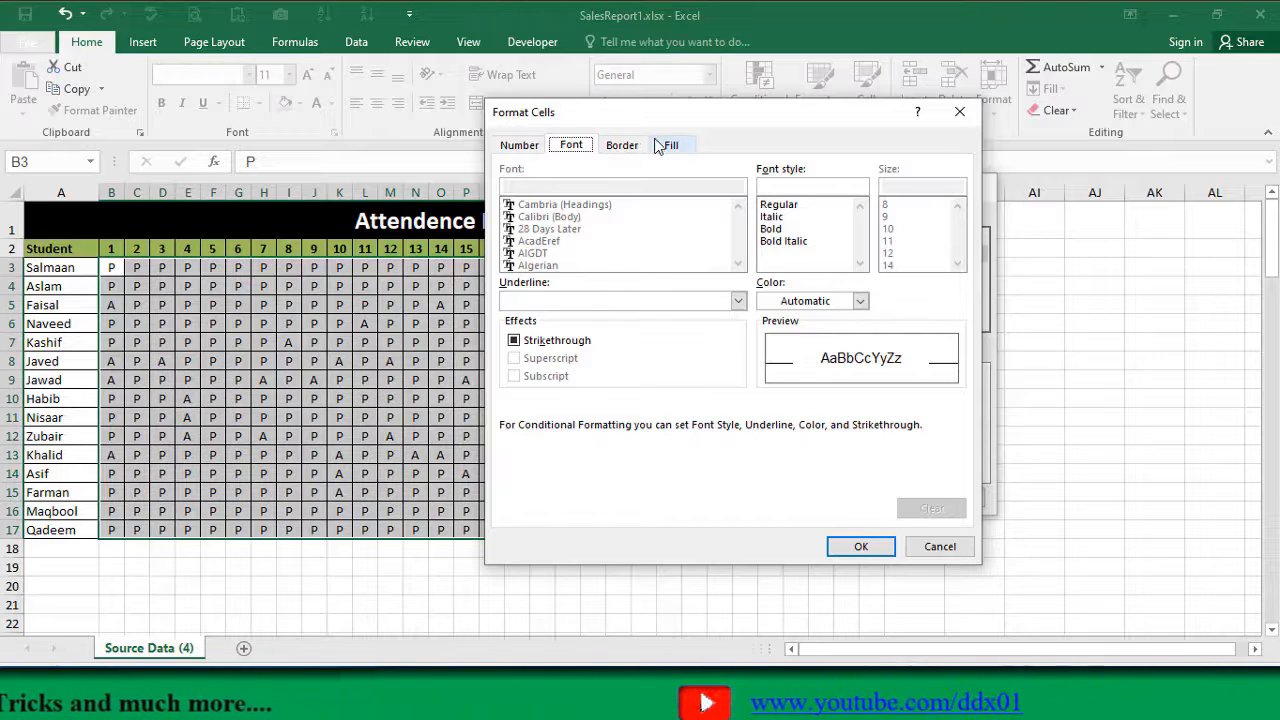
key("Right")
key("Right")
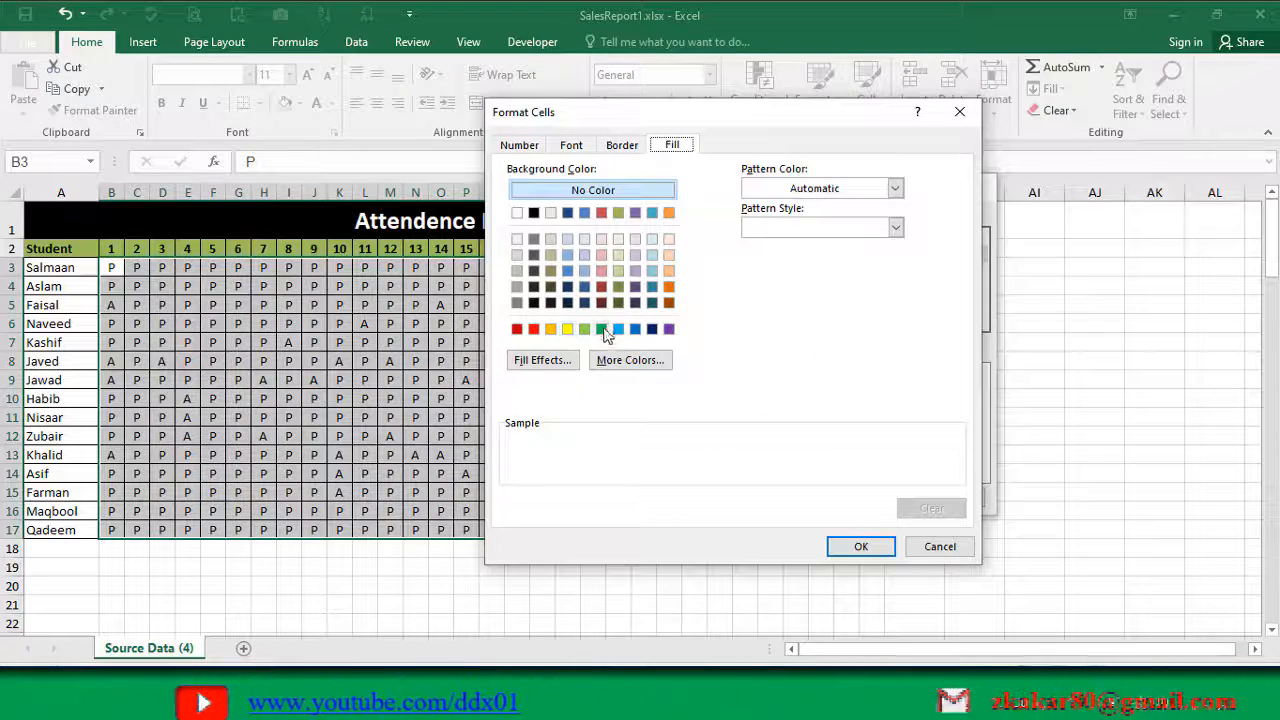
left_click(601, 329)
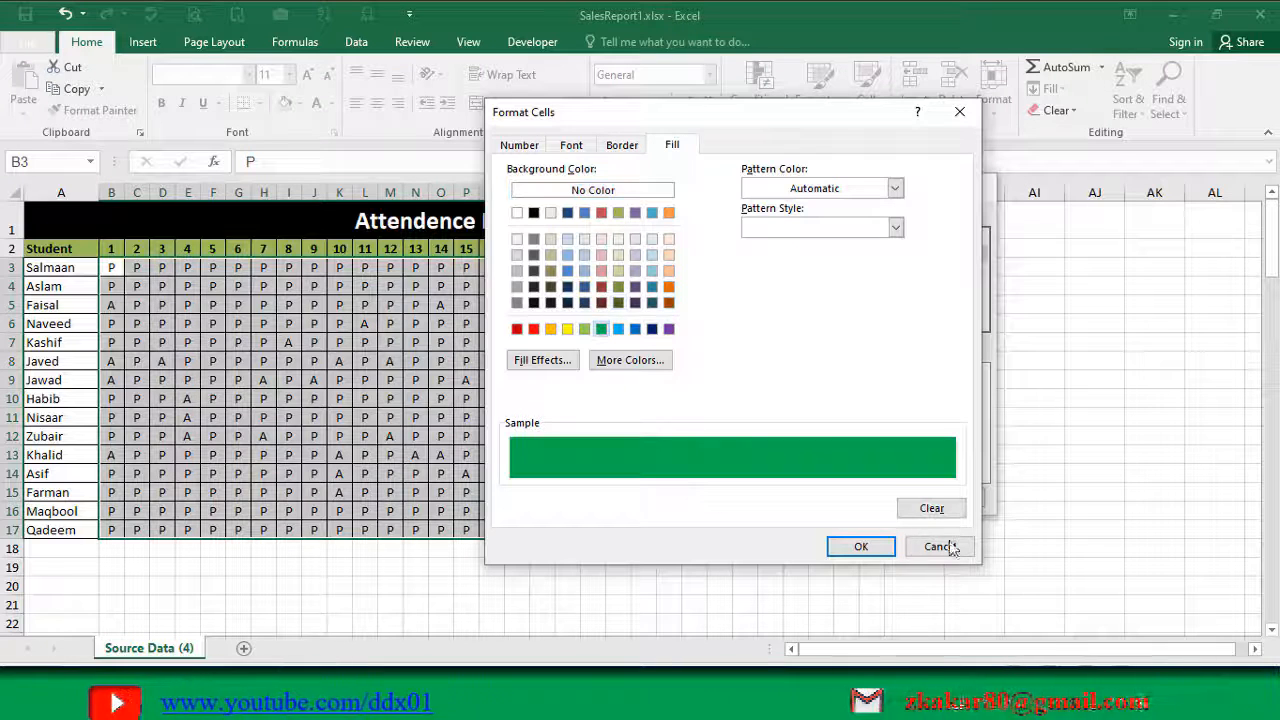
left_click(858, 547)
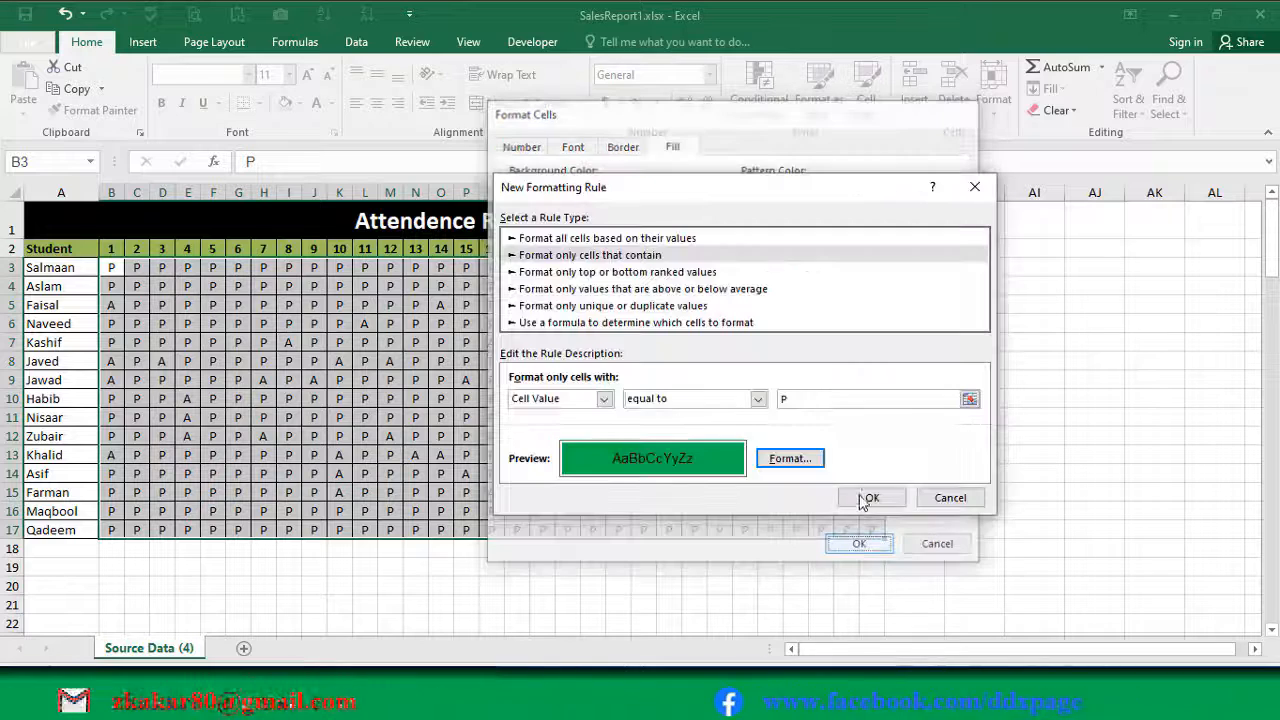
left_click(868, 497)
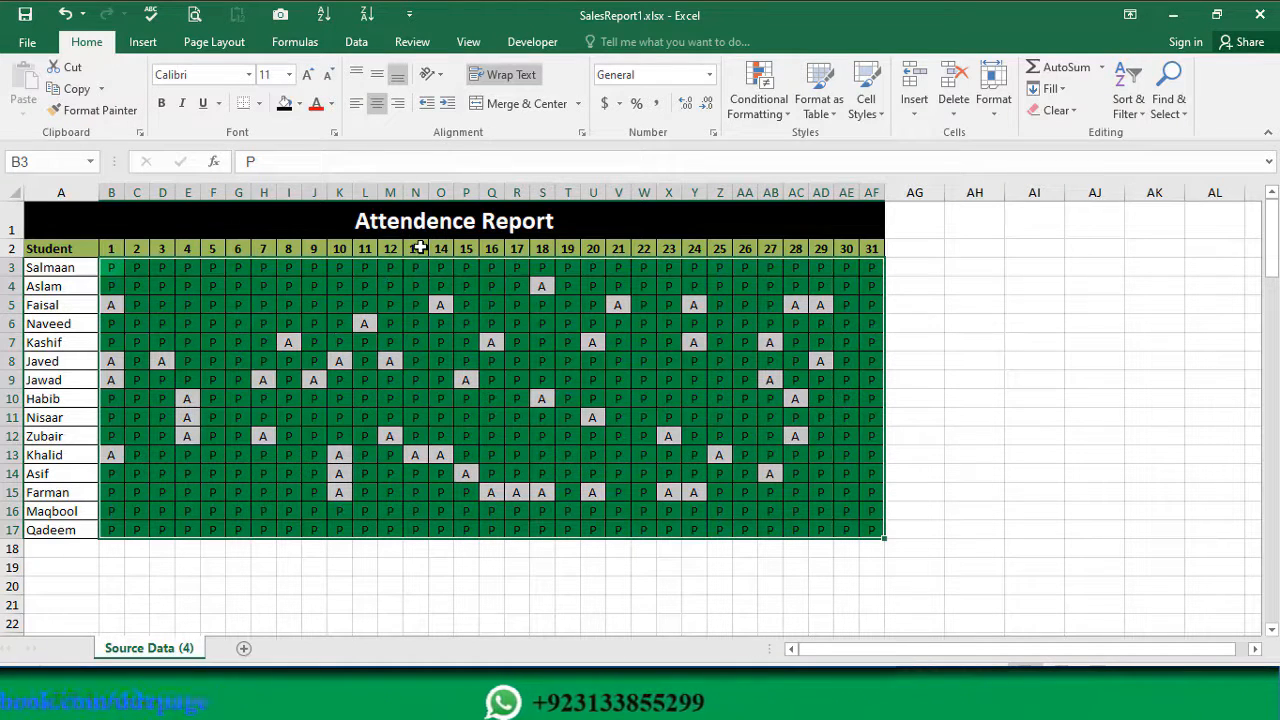
Step: Create another conditional formatting rule for the same range, for cells with a value equal to A
left_click(758, 92)
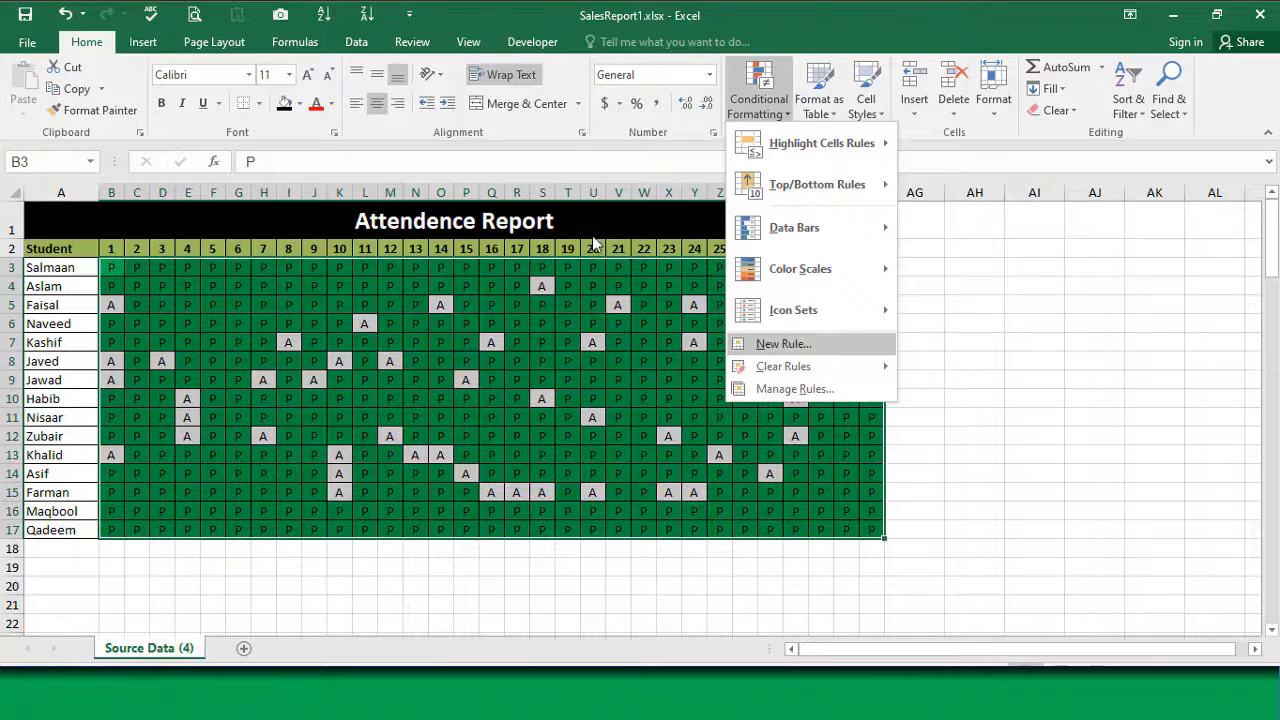
left_click(785, 343)
left_click(770, 378)
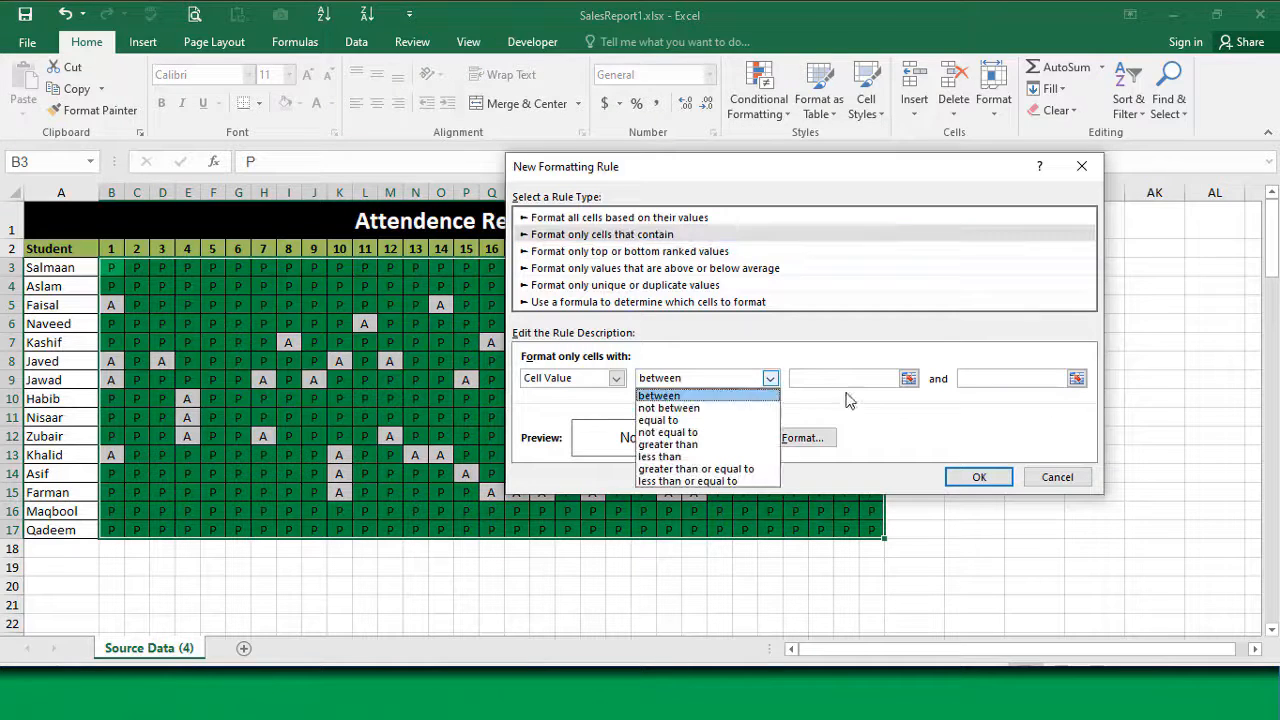
left_click(659, 420)
key("Tab")
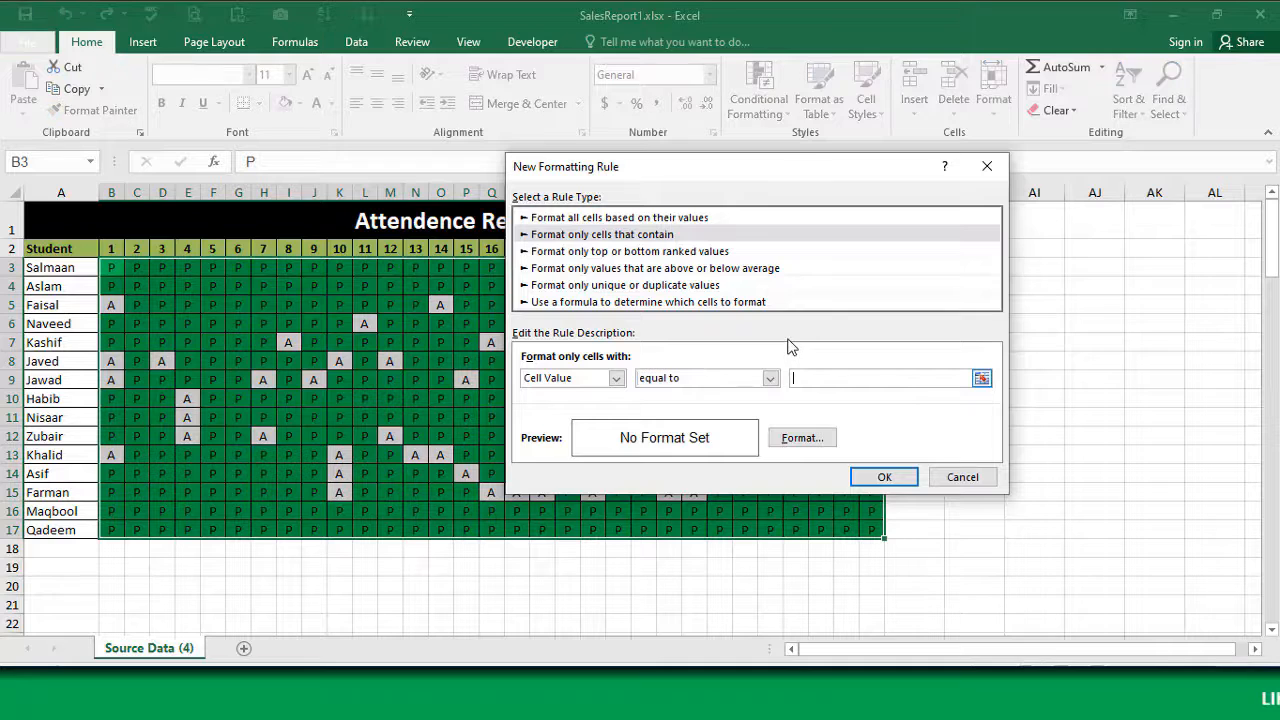
type("A")
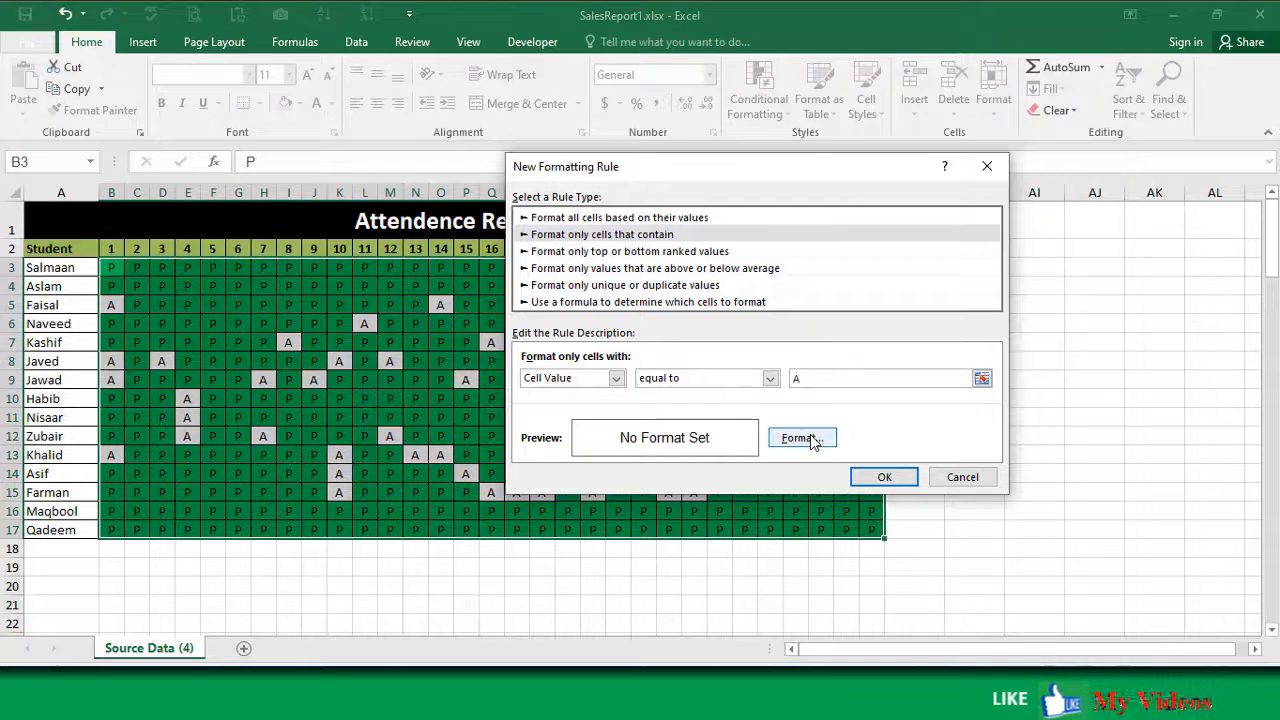
Step: Give the rule for A a bright red background fill and apply it to the attendance range
left_click(805, 438)
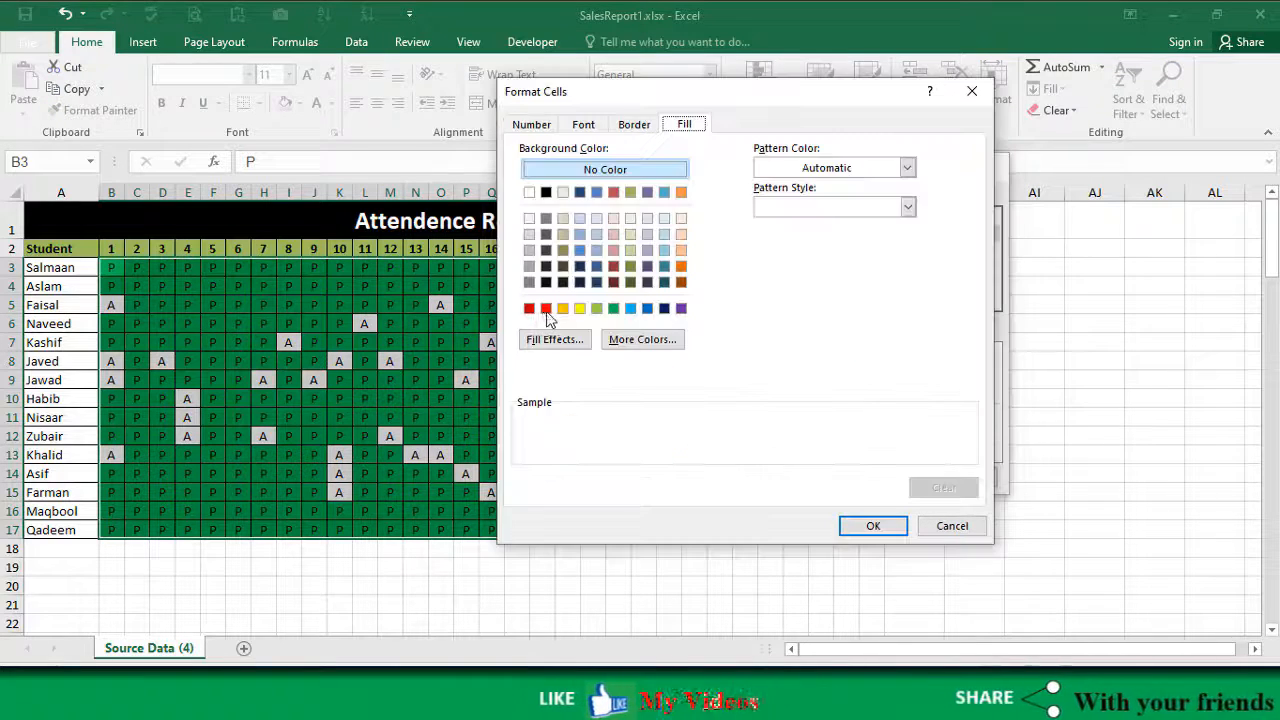
left_click(546, 309)
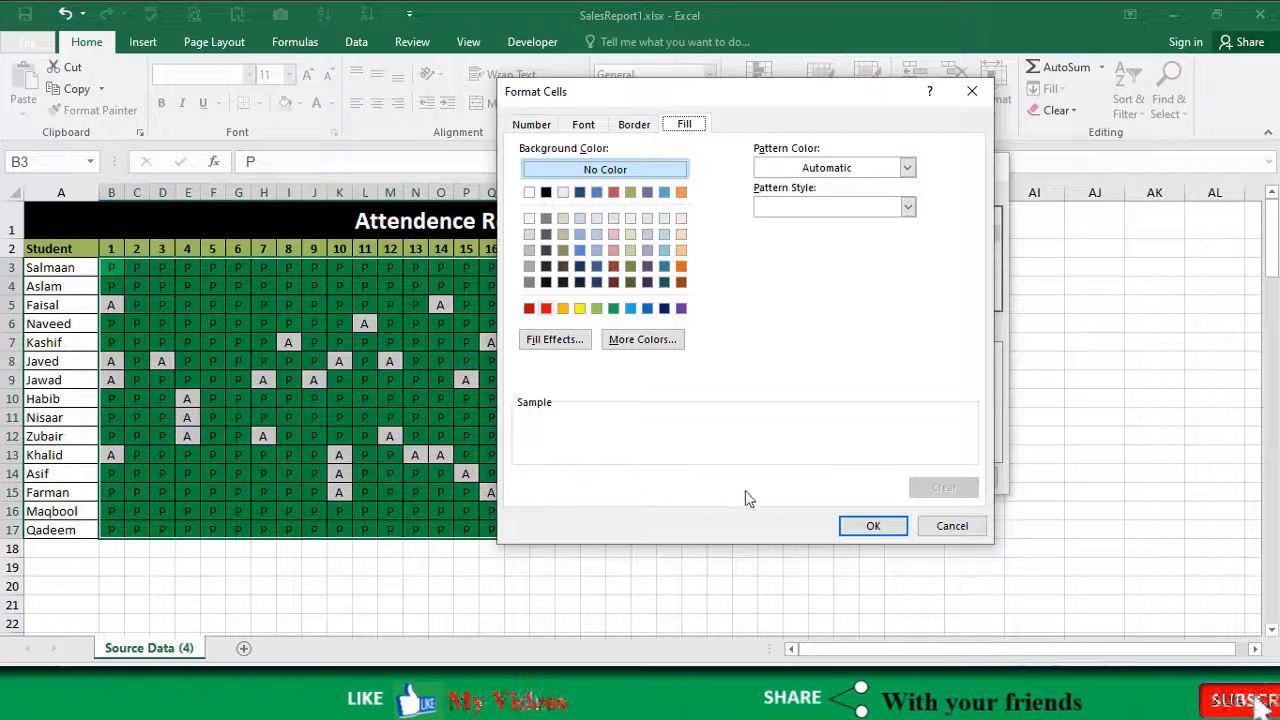
left_click(873, 526)
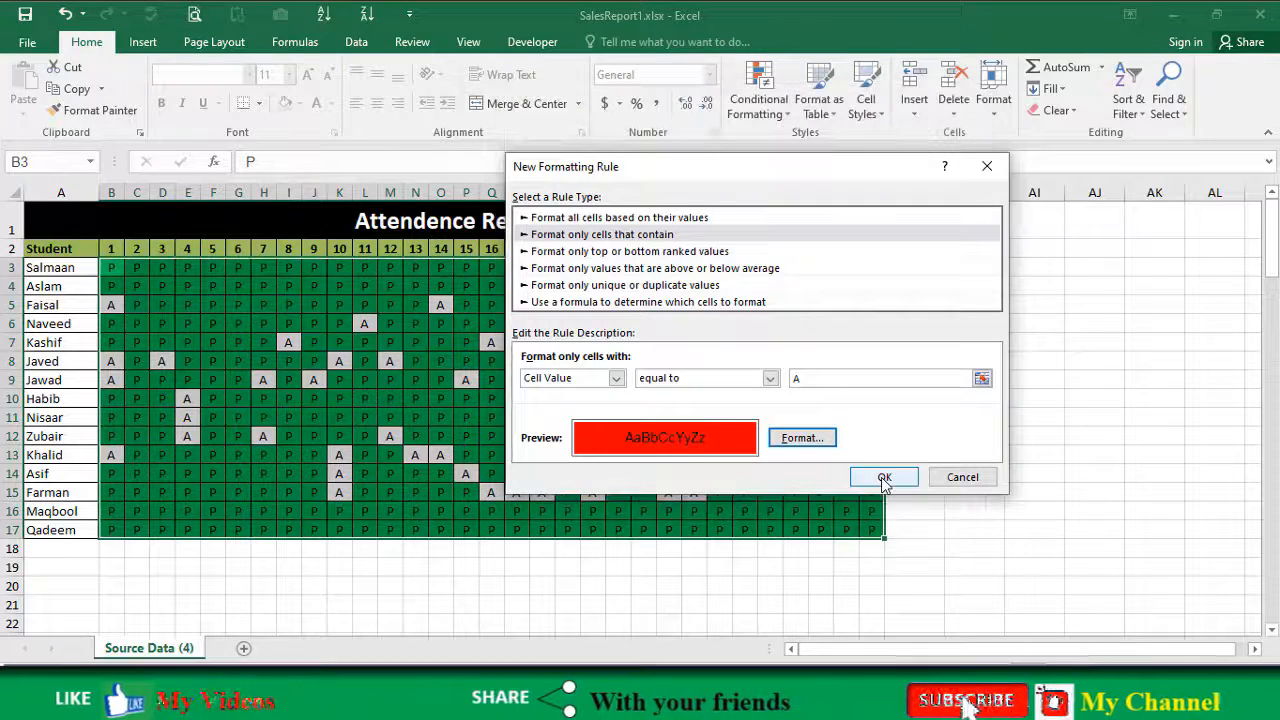
key("Return")
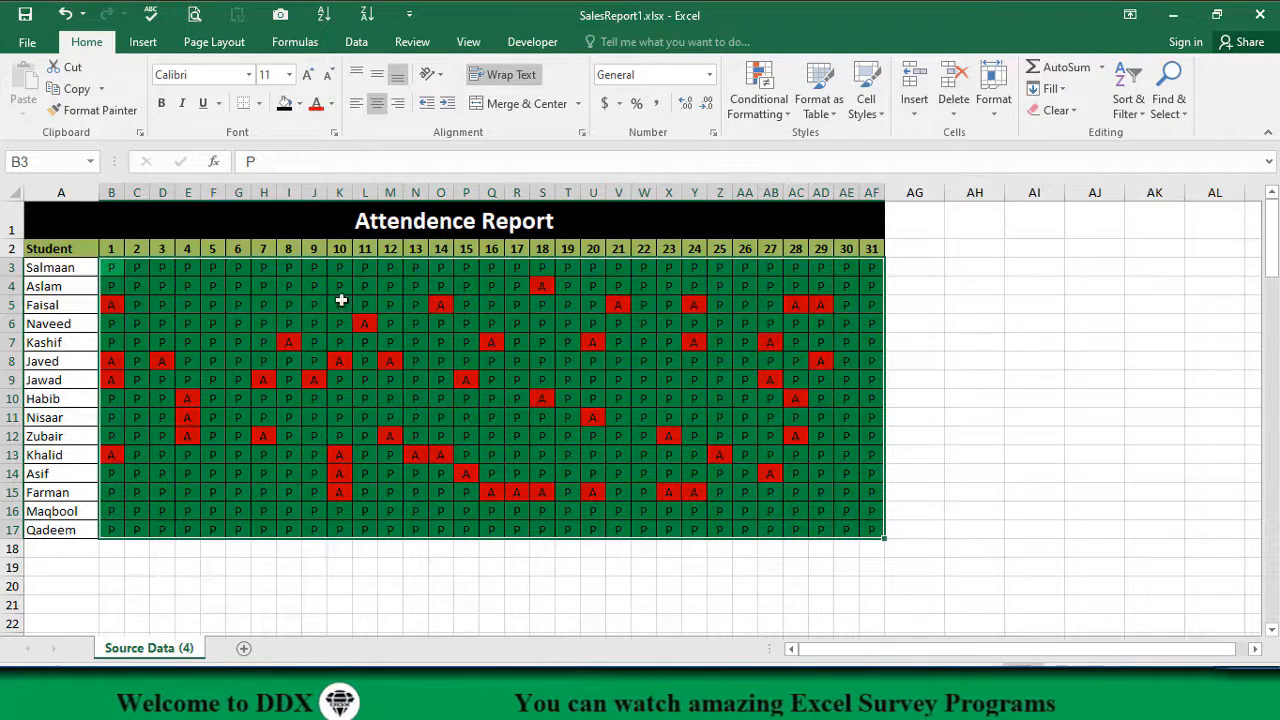
Step: Change the attendance mark in G5 to A and the mark in E10 to P
left_click(246, 309)
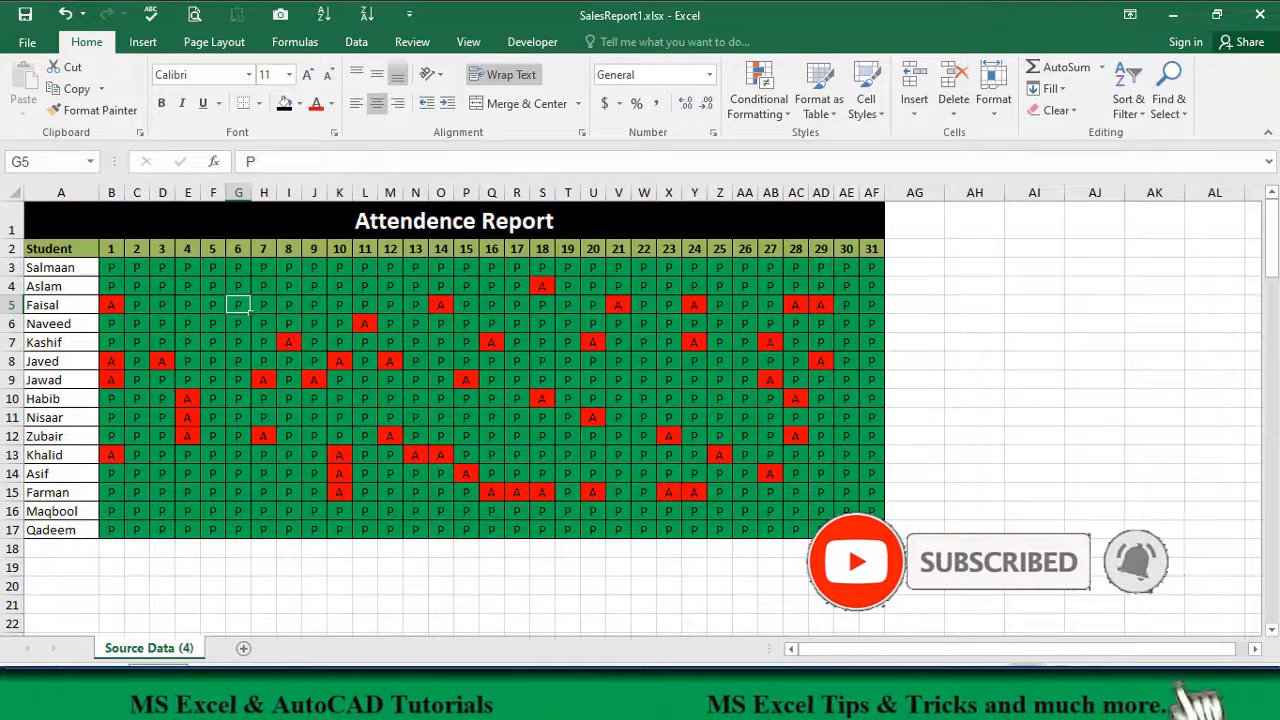
type("A")
key("Return")
key("Return")
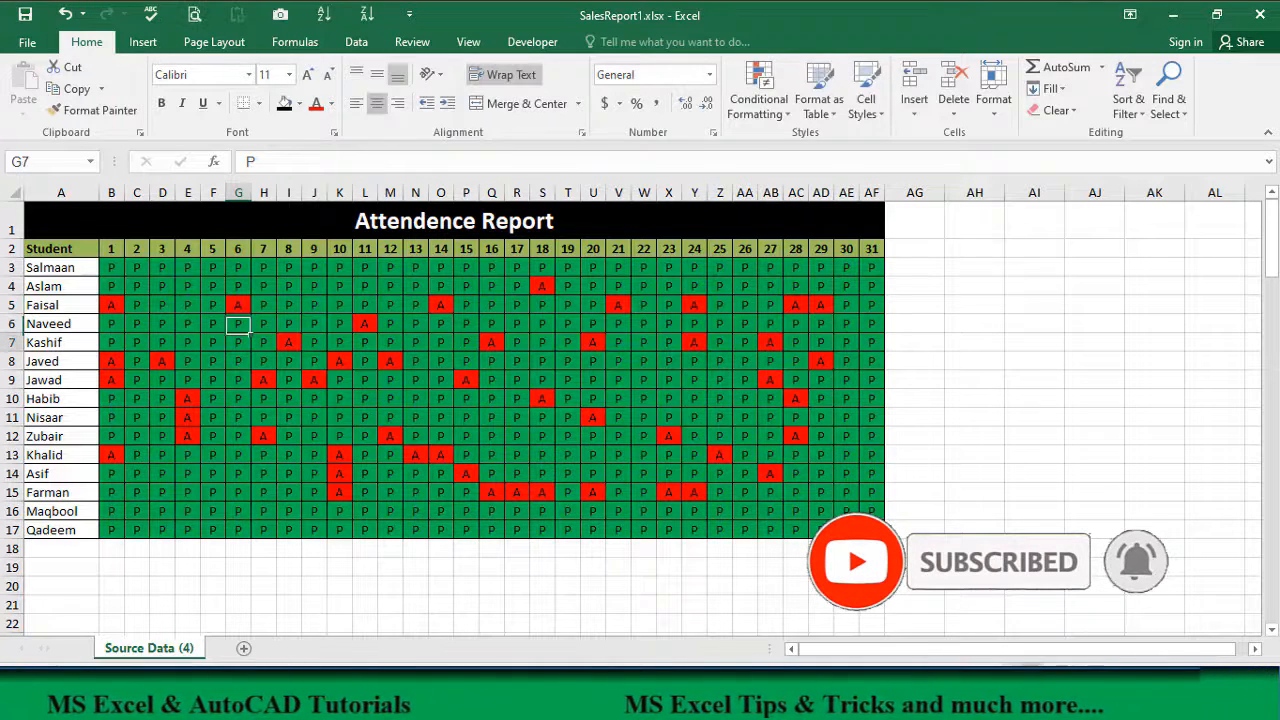
left_click(194, 399)
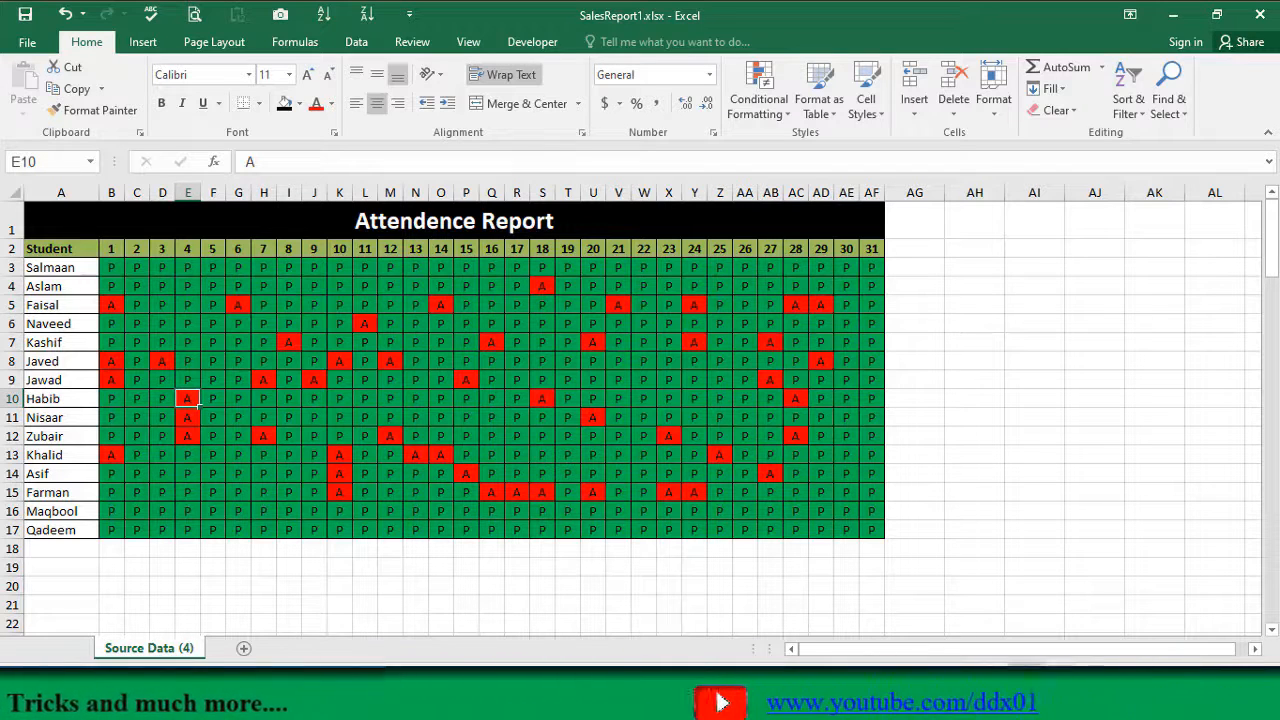
type("P")
key("Return")
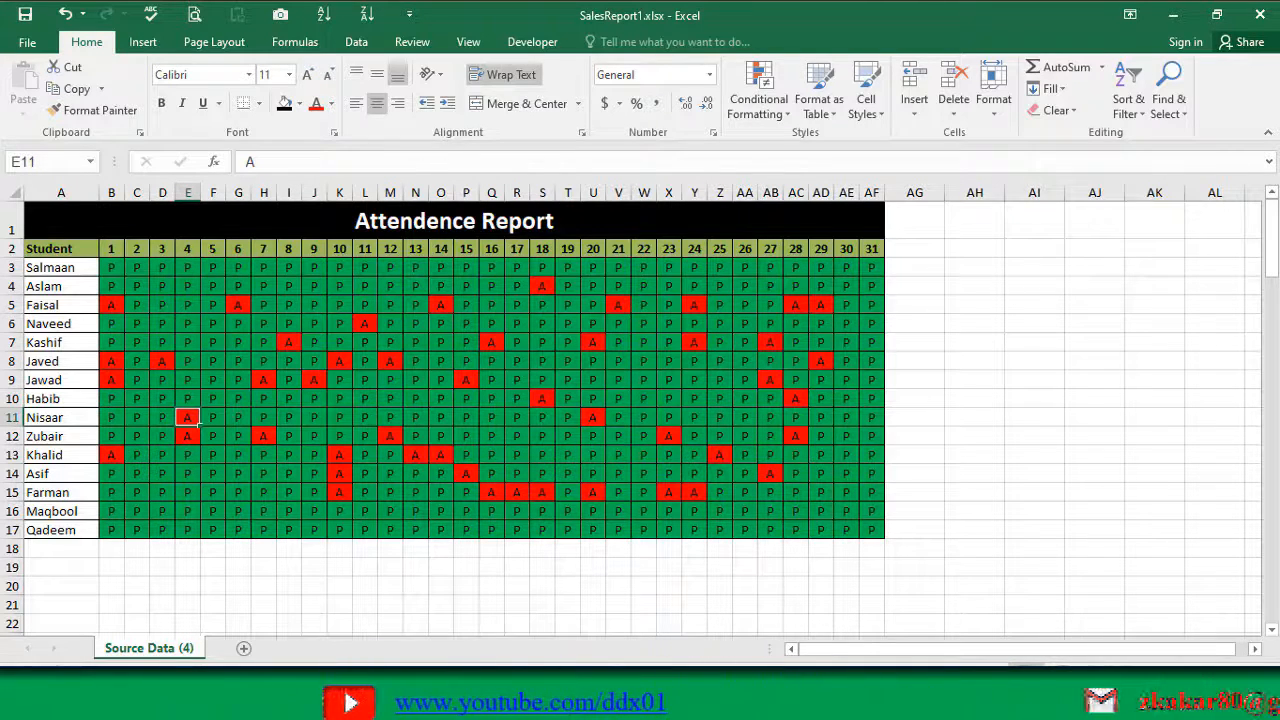
Step: Enter A for the first student on days 11 and 14, in cells L3 and O3
left_click(316, 419)
left_click(368, 400)
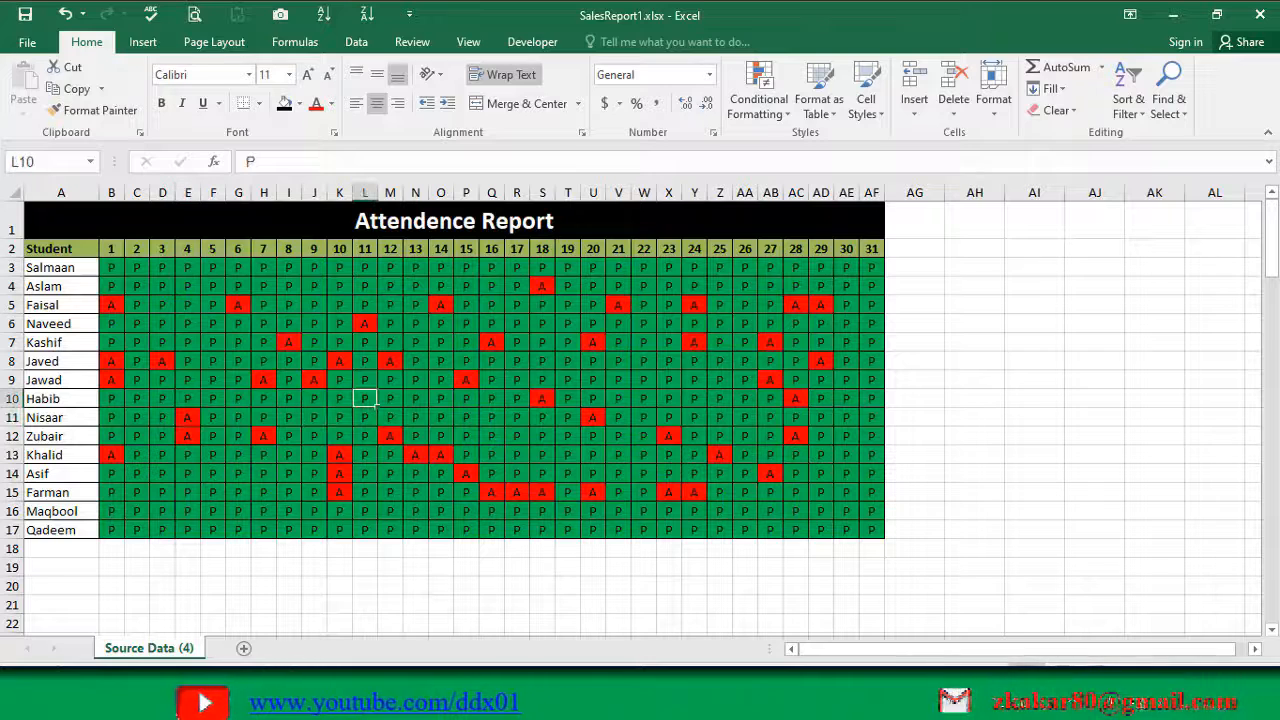
left_click(365, 287)
left_click(365, 268)
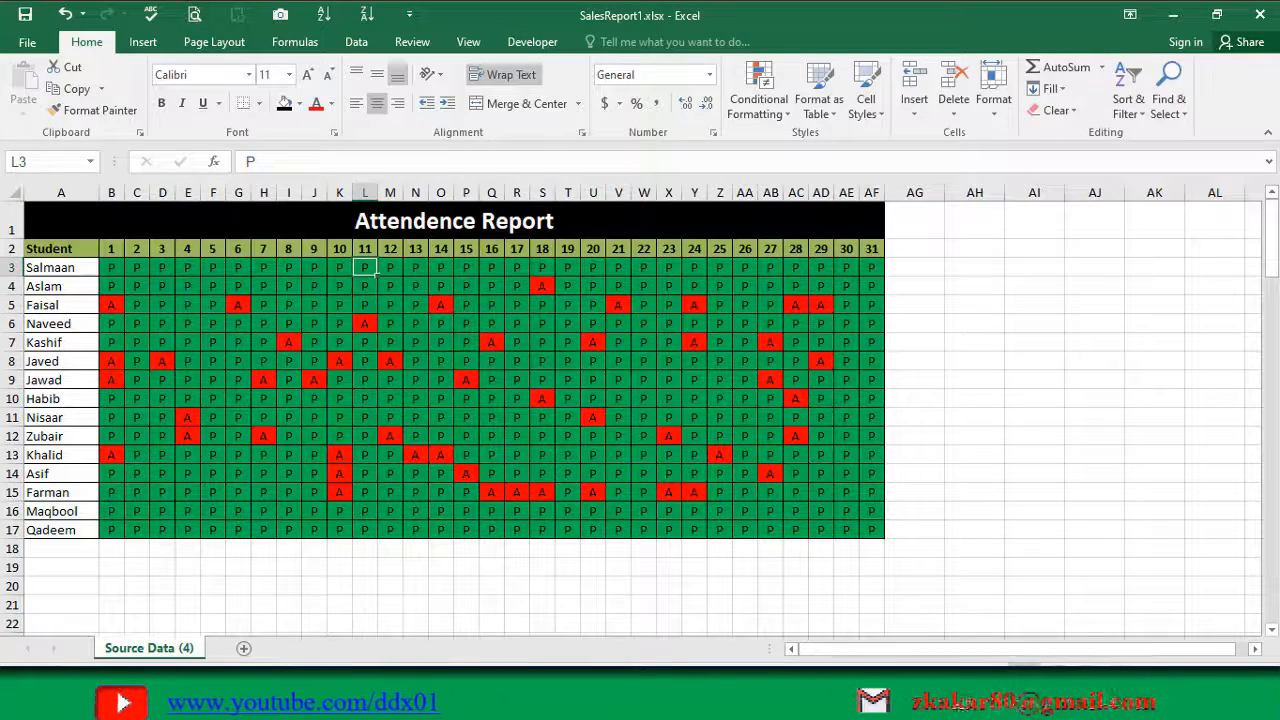
type("A")
key("Right")
key("Right")
key("Right")
type("A")
key("Right")
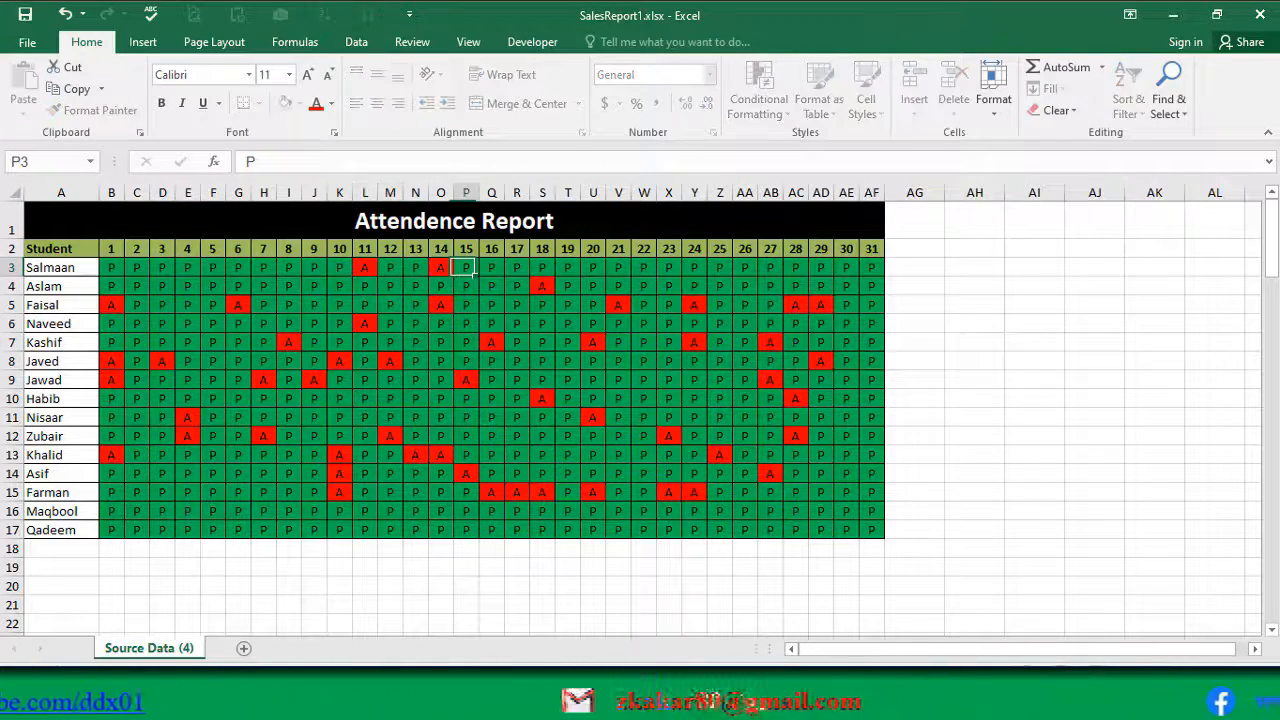
Step: Enter A for the last student on day 17, in cell R17
left_click(574, 270)
key("Down")
key("Down")
key("Down")
key("Down")
key("Down")
key("Down")
key("Down")
key("Down")
key("Down")
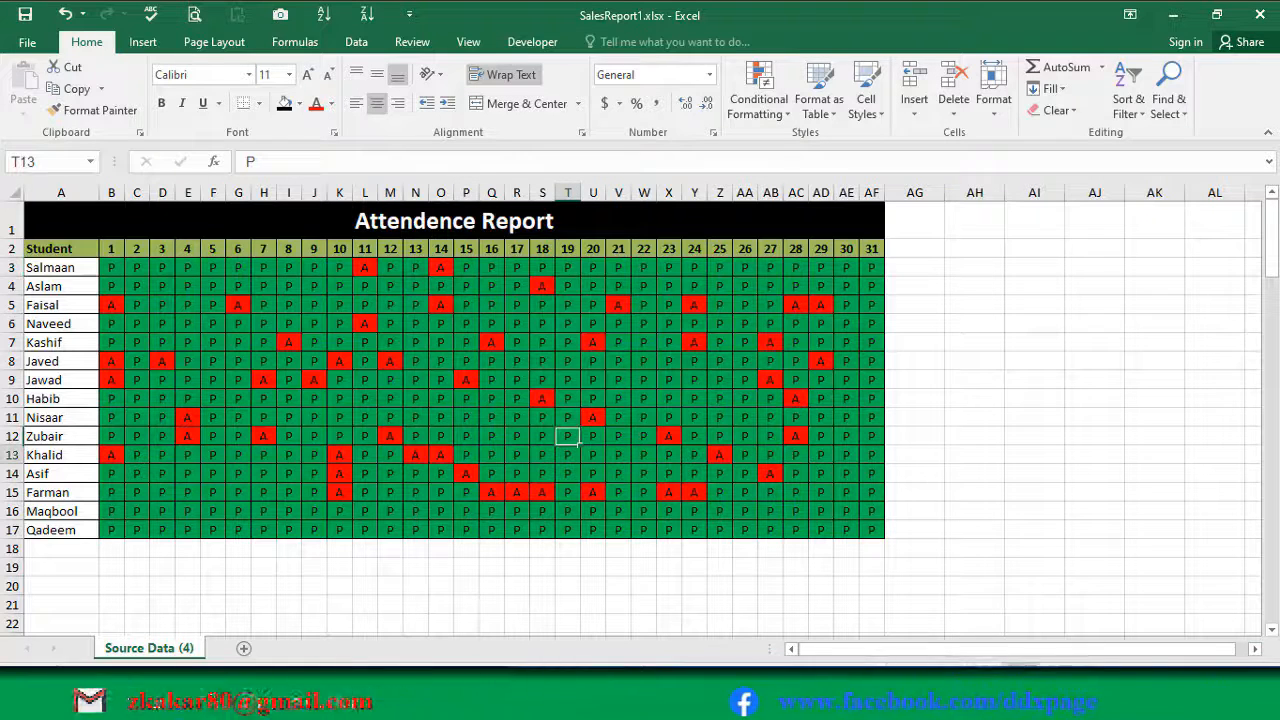
key("Down")
key("Down")
key("Down")
key("Down")
key("Down")
key("Left")
key("Left")
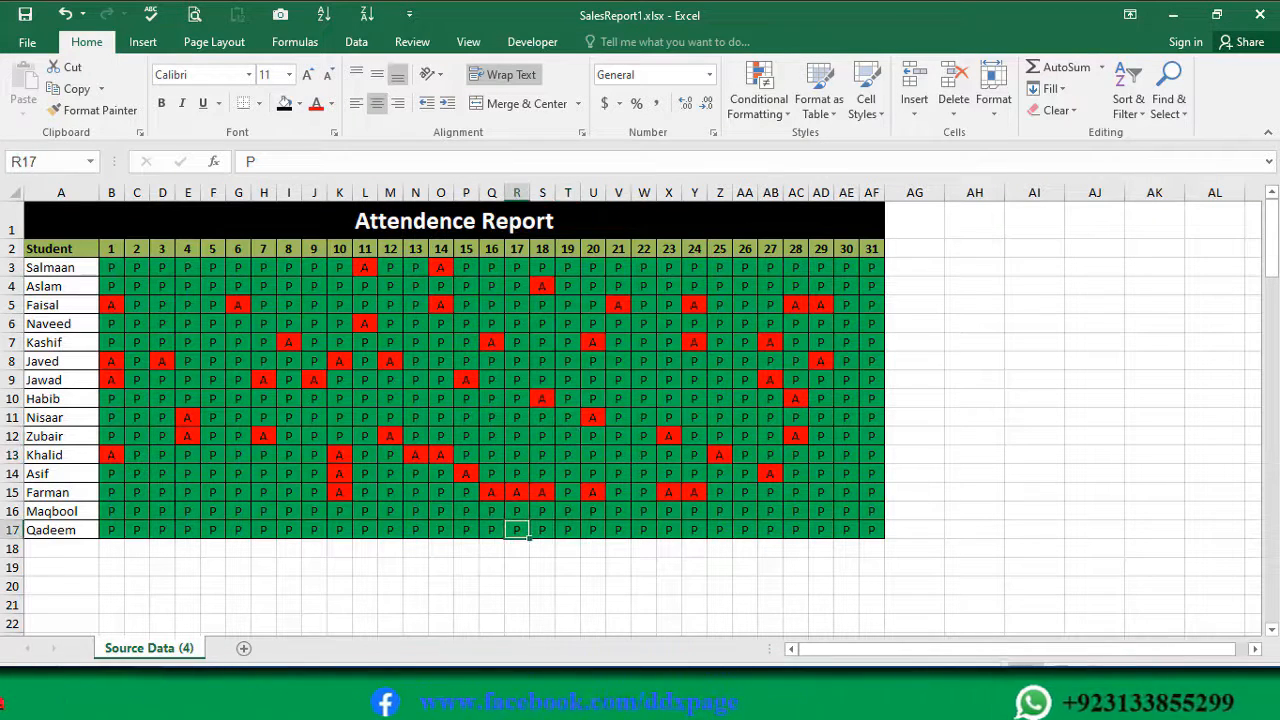
type("A")
key("Return")
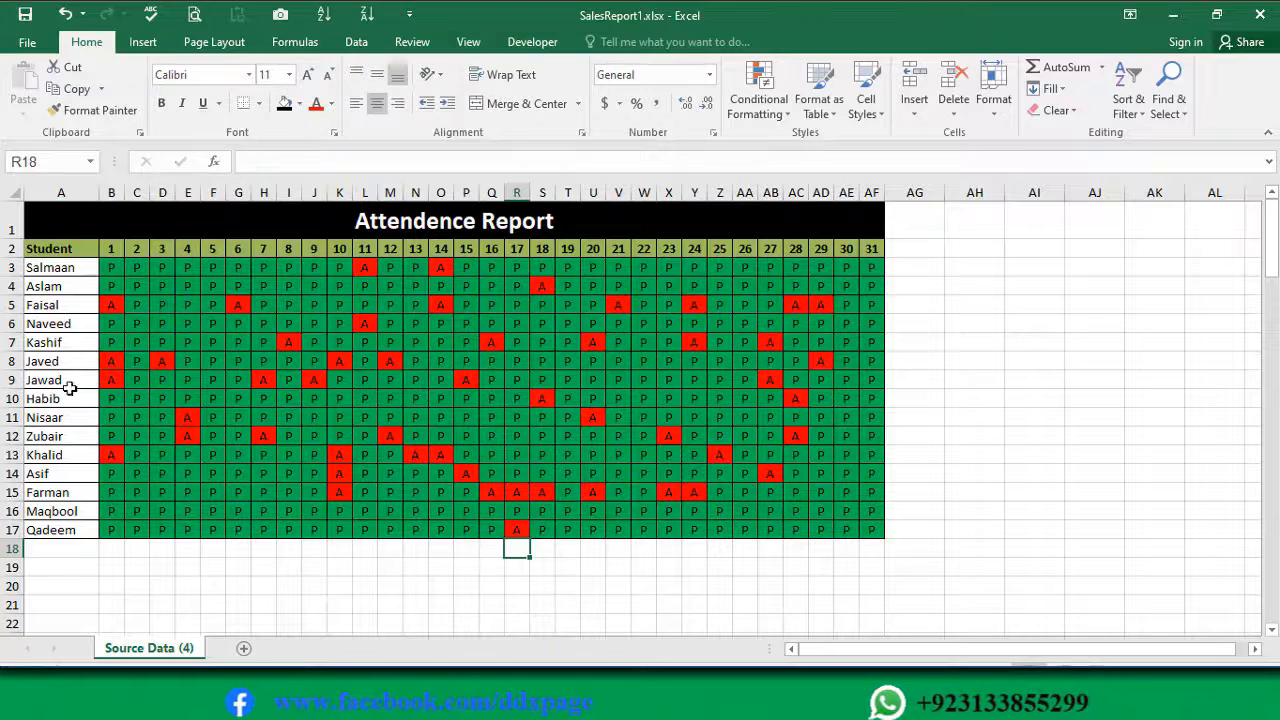
Step: Try to clear the fill color of the attendance range B3:AF17 with the No Fill option
left_click_drag(113, 273, 872, 530)
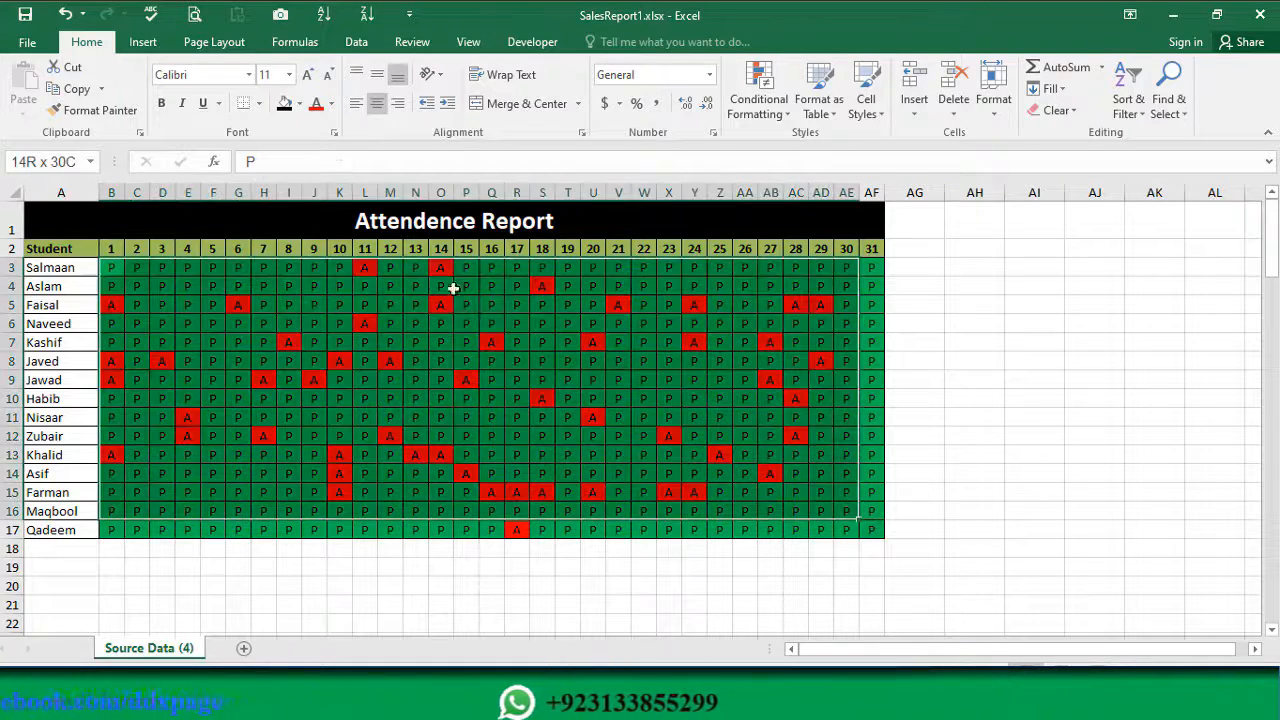
left_click(299, 104)
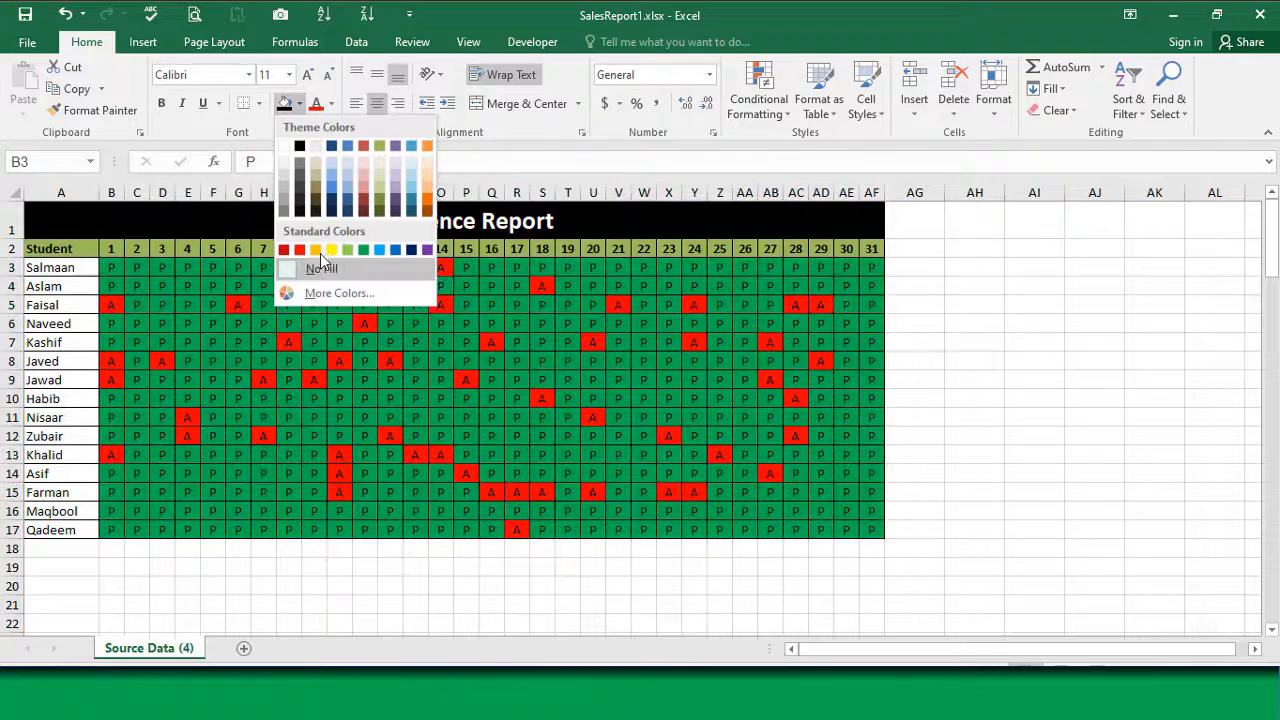
left_click(331, 270)
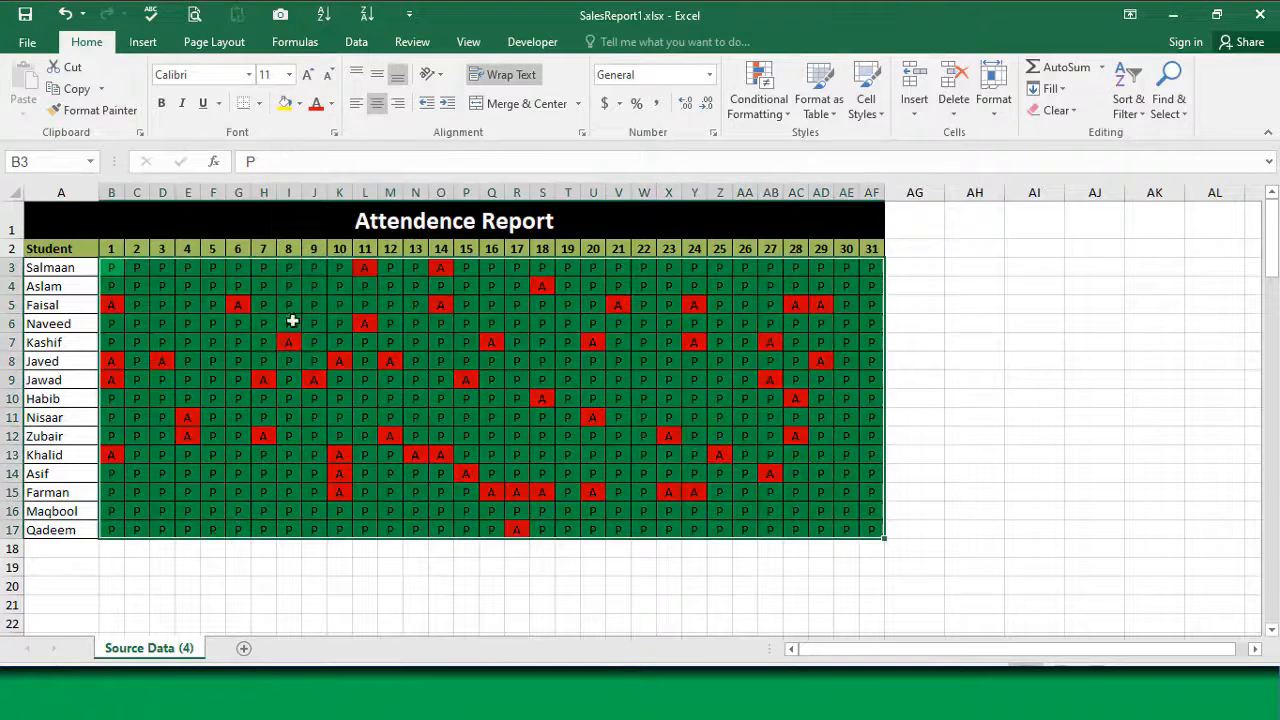
Step: Clear the attendance mark in cell G16 and enter P there again
left_click(236, 508)
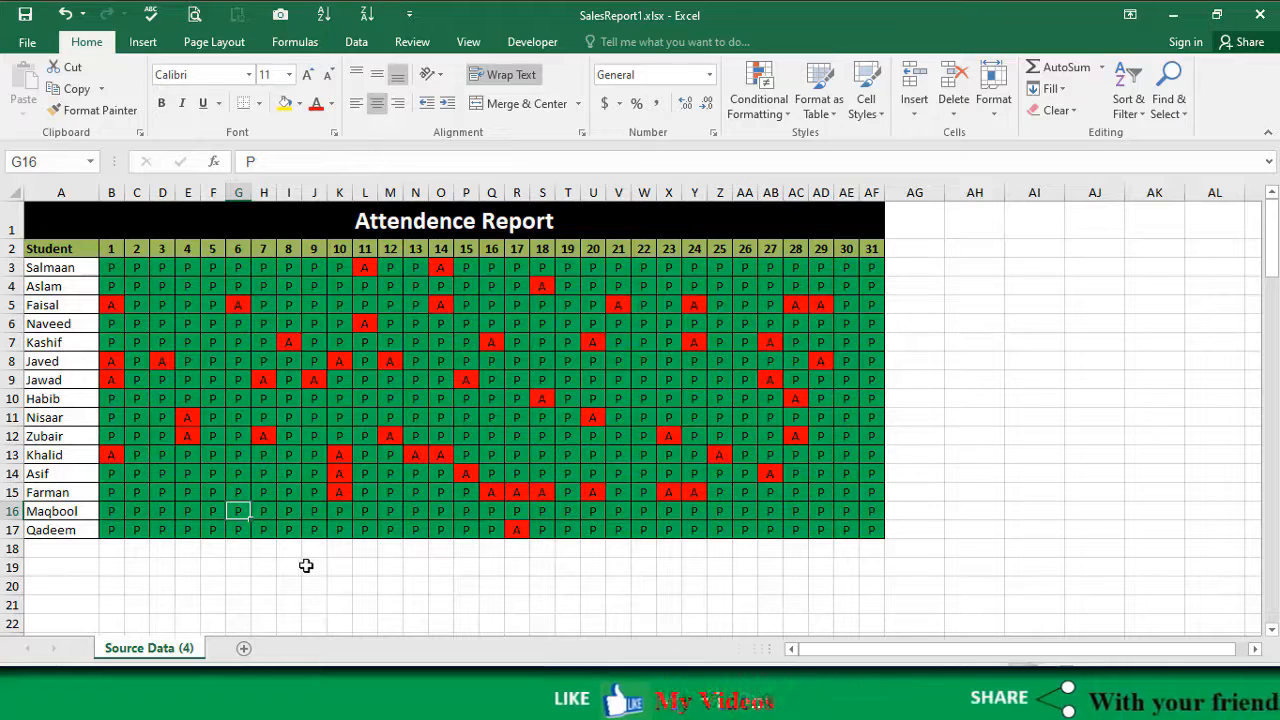
key("Delete")
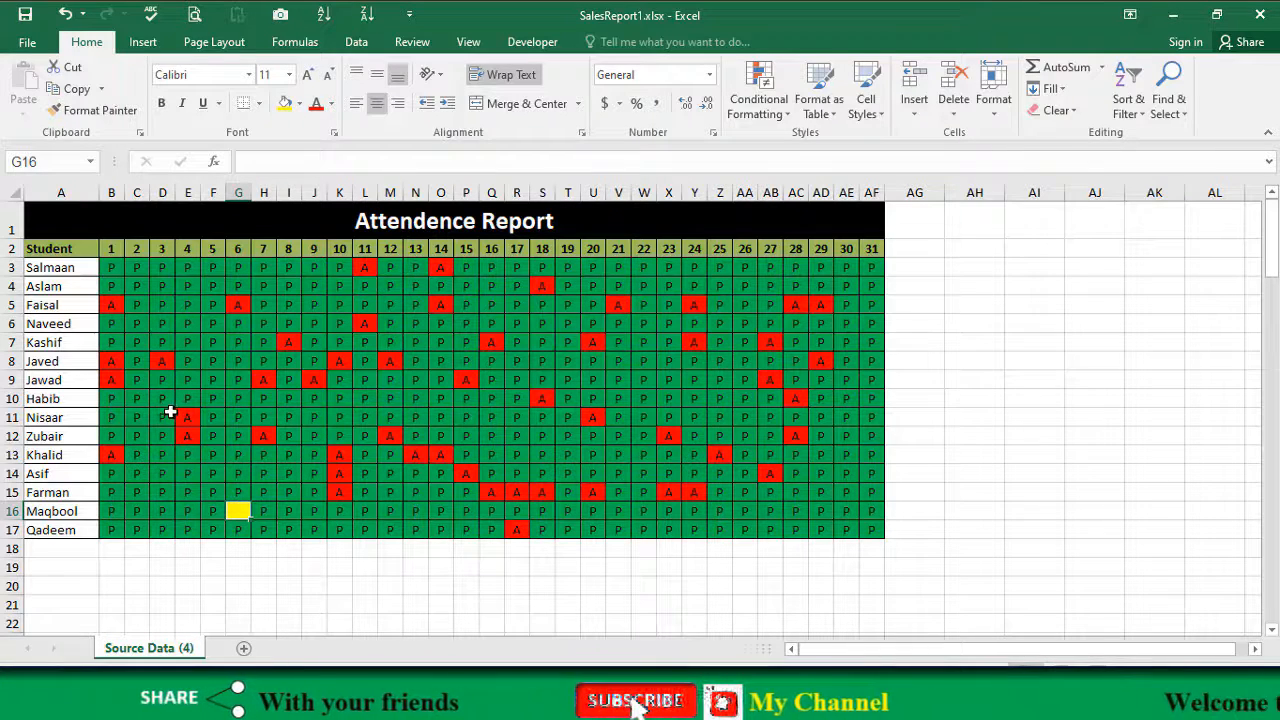
type("P")
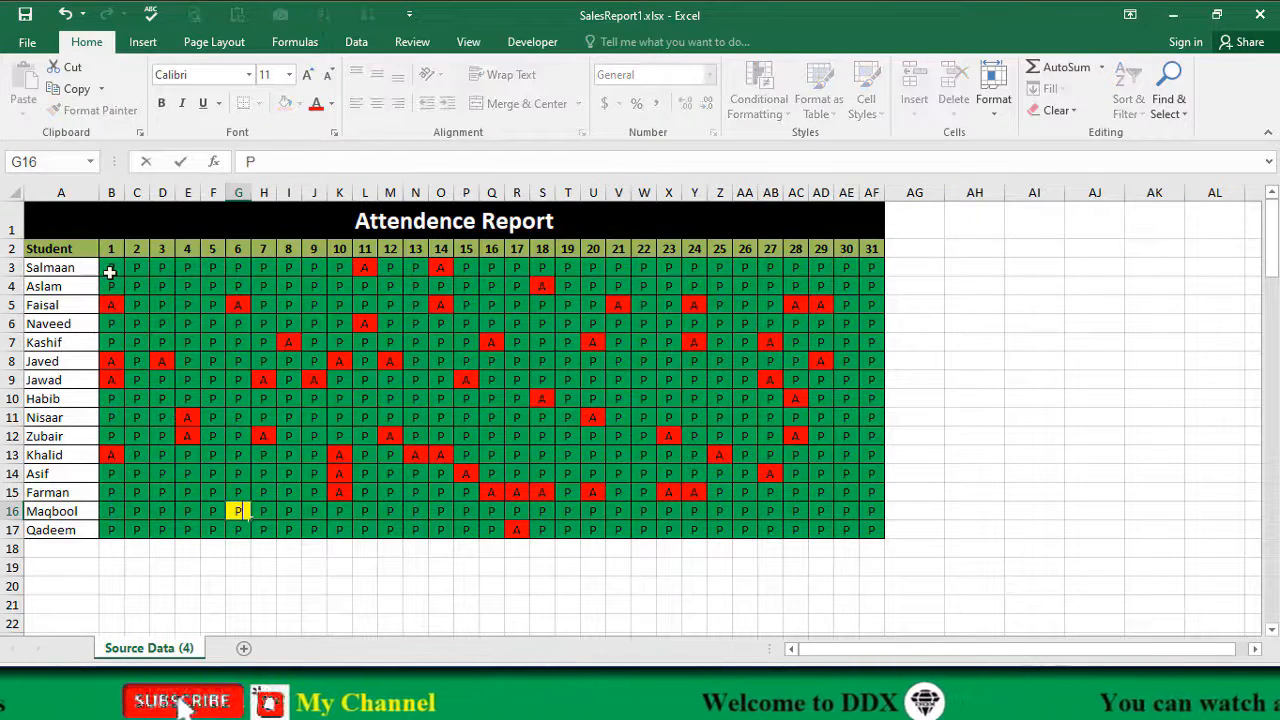
key("Return")
left_click_drag(111, 268, 772, 549)
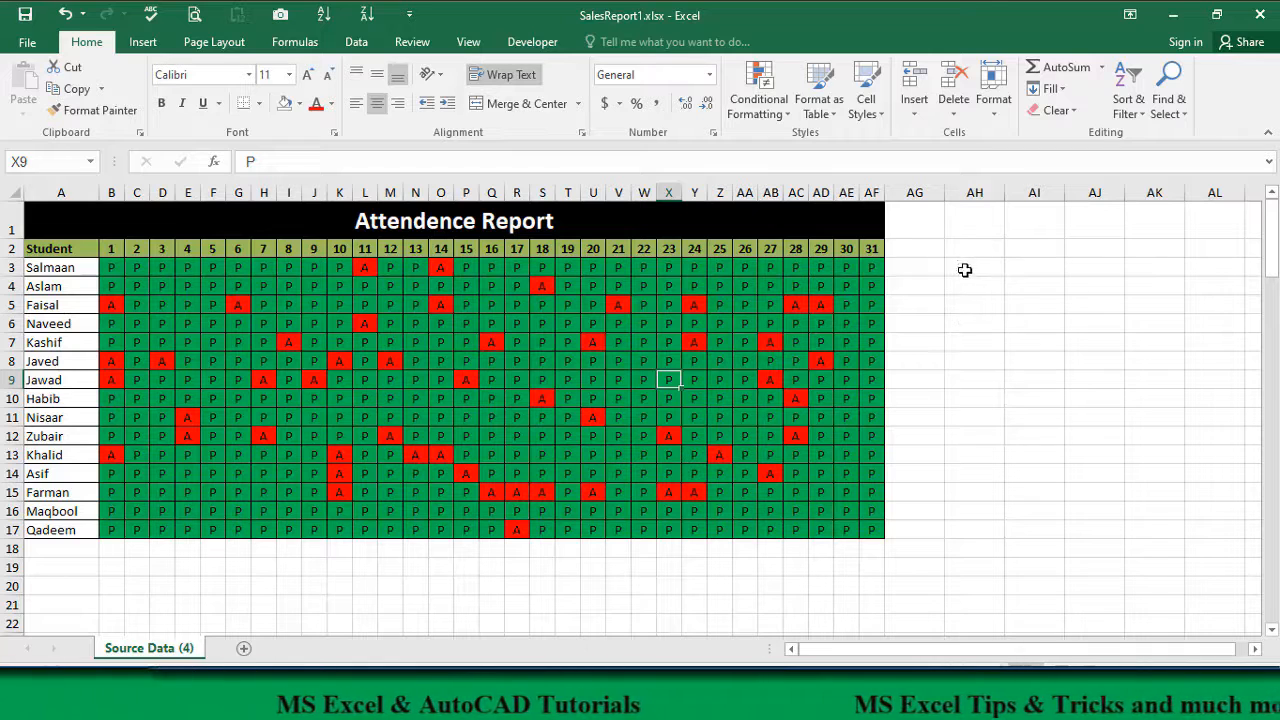
Step: Narrow column AG and add the headings Present in AH2 and Absent in AI2
left_click_drag(916, 197, 920, 197)
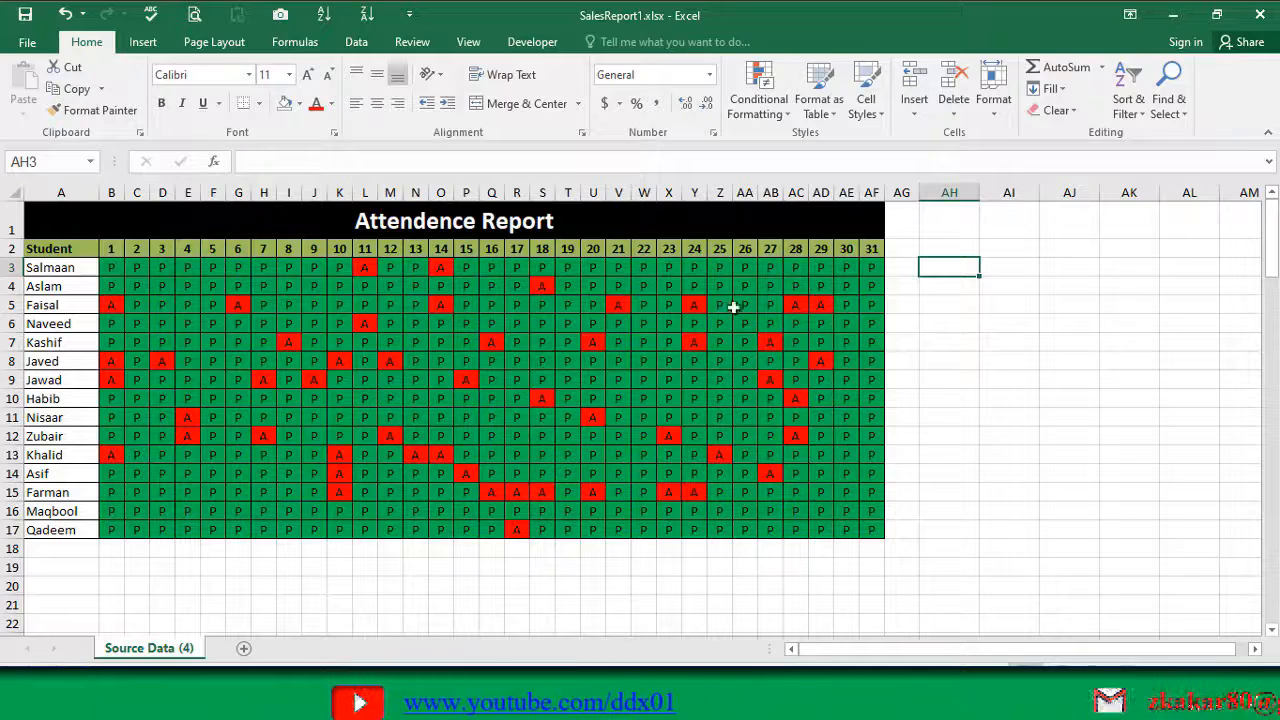
left_click(977, 242)
type("Present")
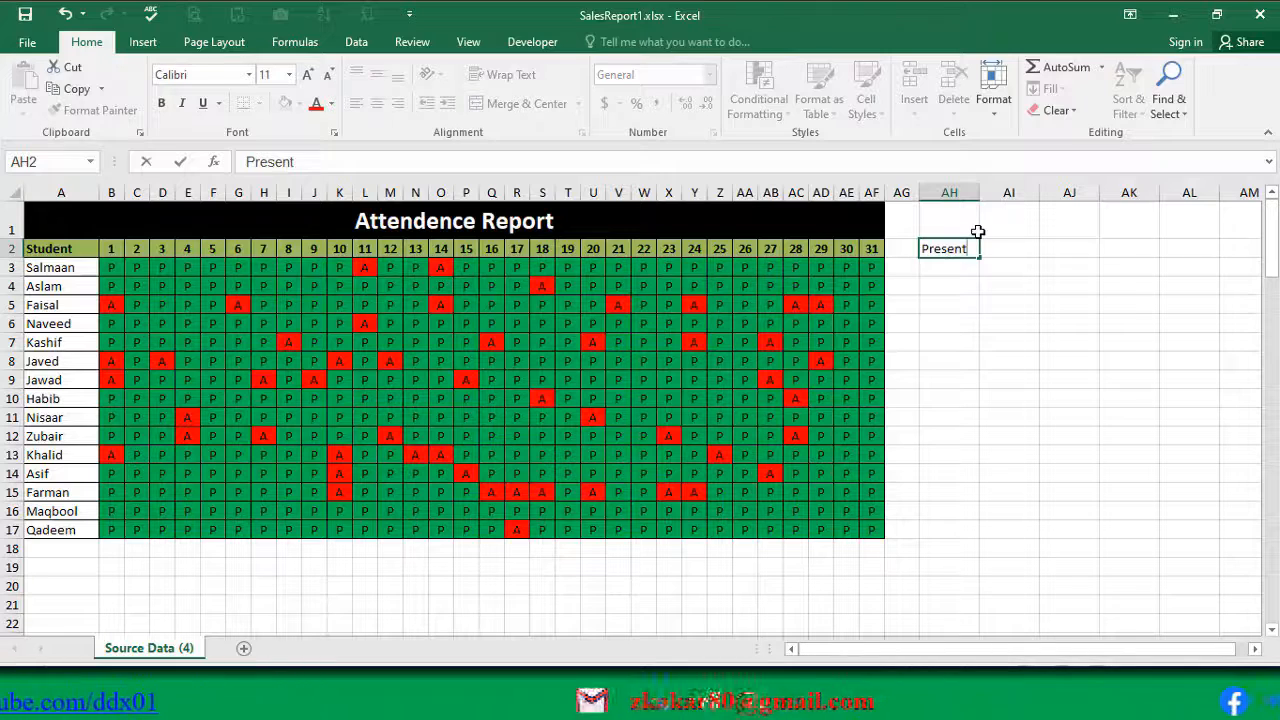
key("Tab")
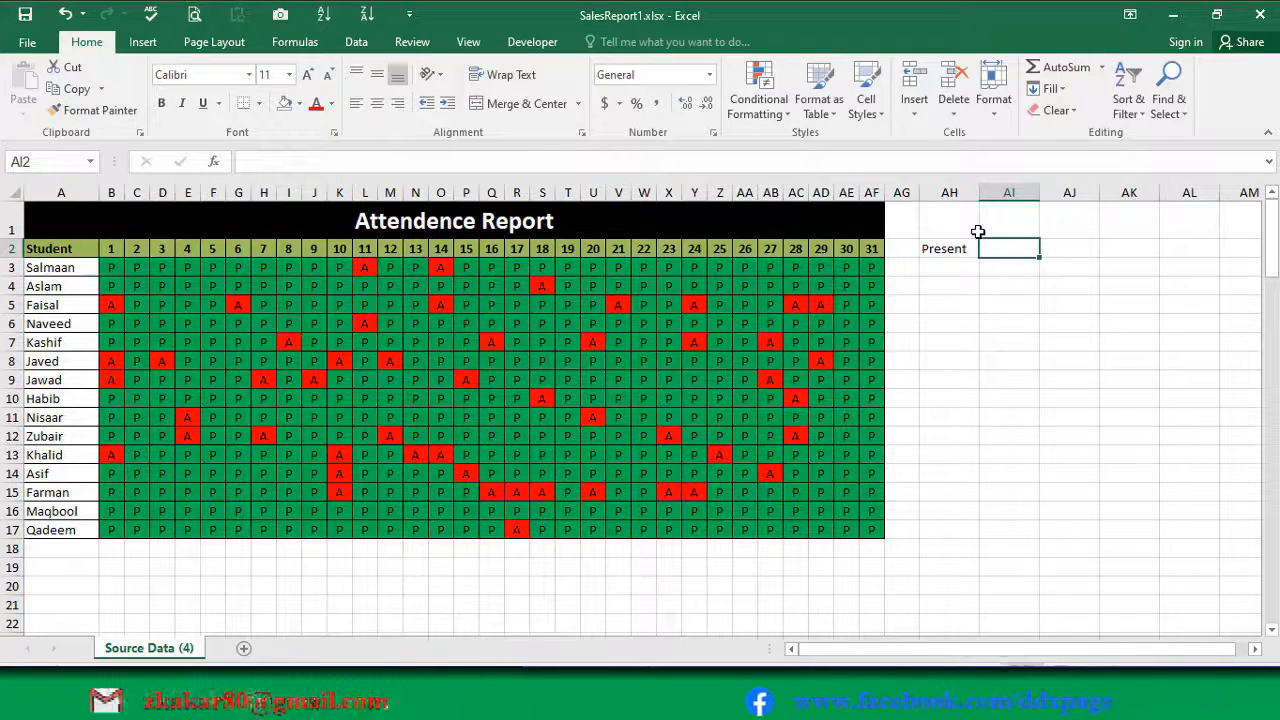
type("ABsent")
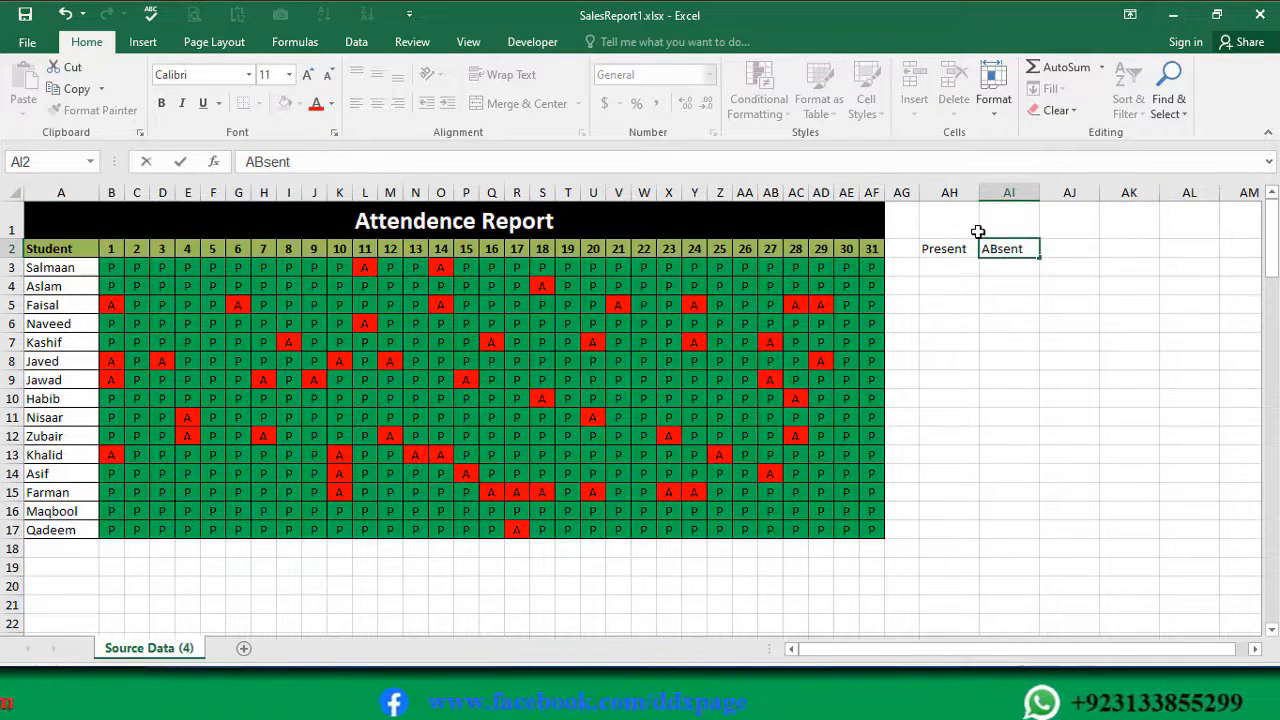
key("Return")
Step: Count the first student's present days in AH3 with the formula =COUNTIF(B3:AF3,"P")
type("=")
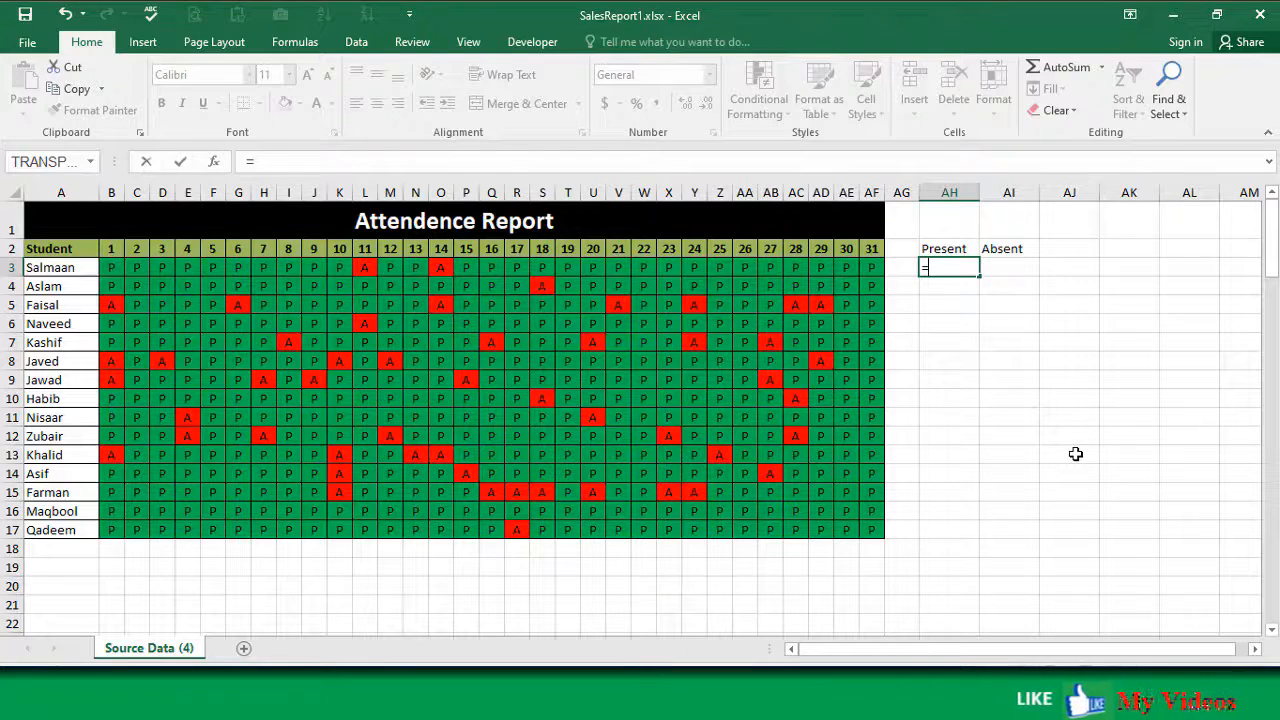
type("count")
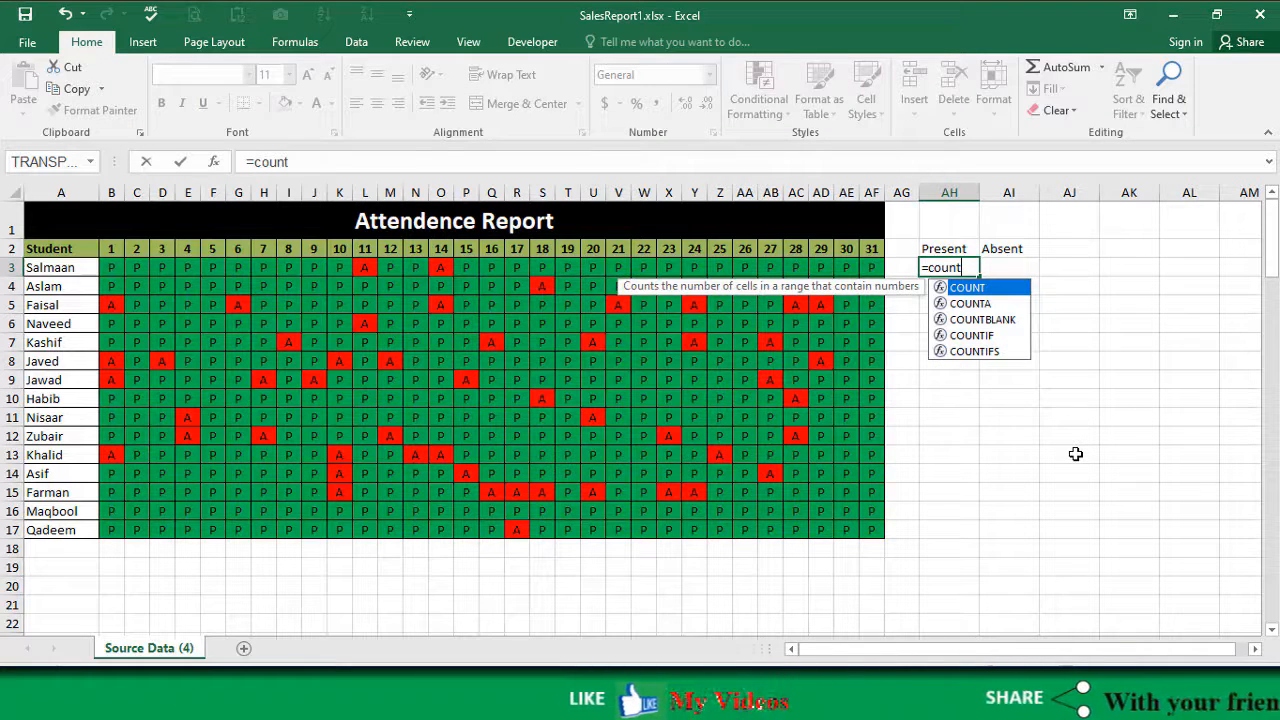
type("if(")
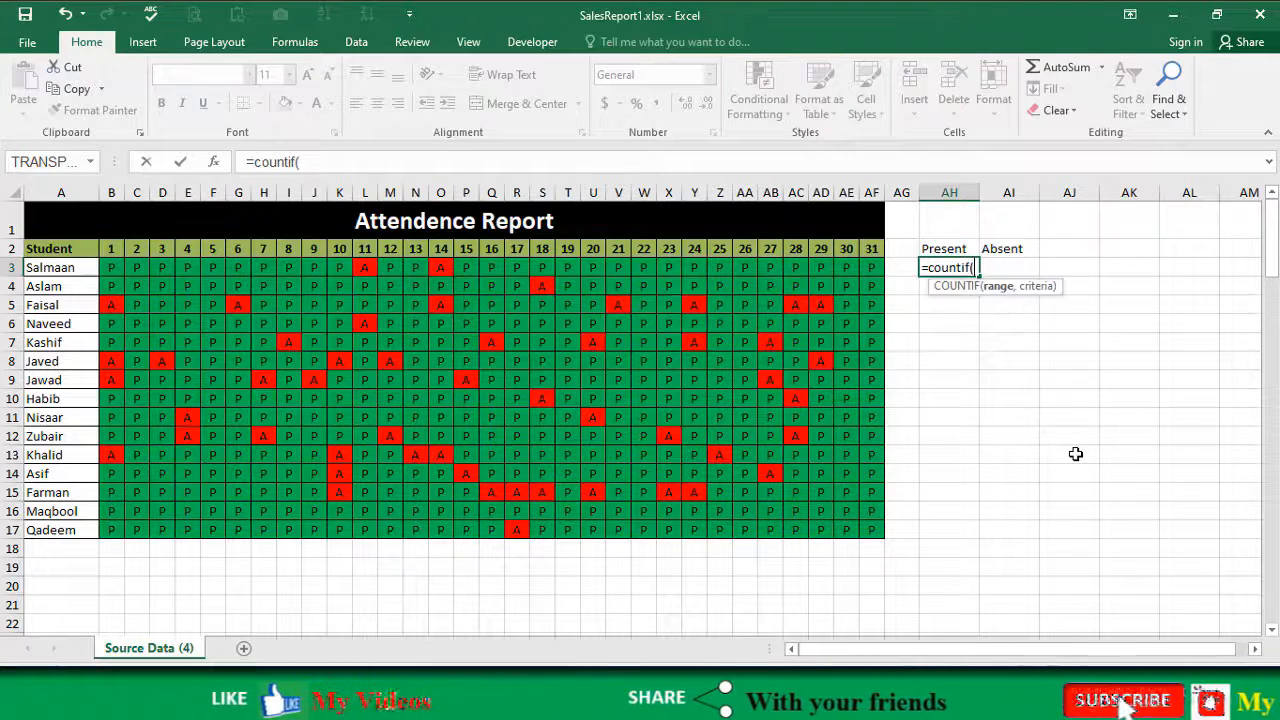
key("Left")
key("Left")
key("Left")
key("Left")
key("Left")
key("Left")
key("Left")
key("Left")
key("Left")
key("Left")
key("Left")
key("Left")
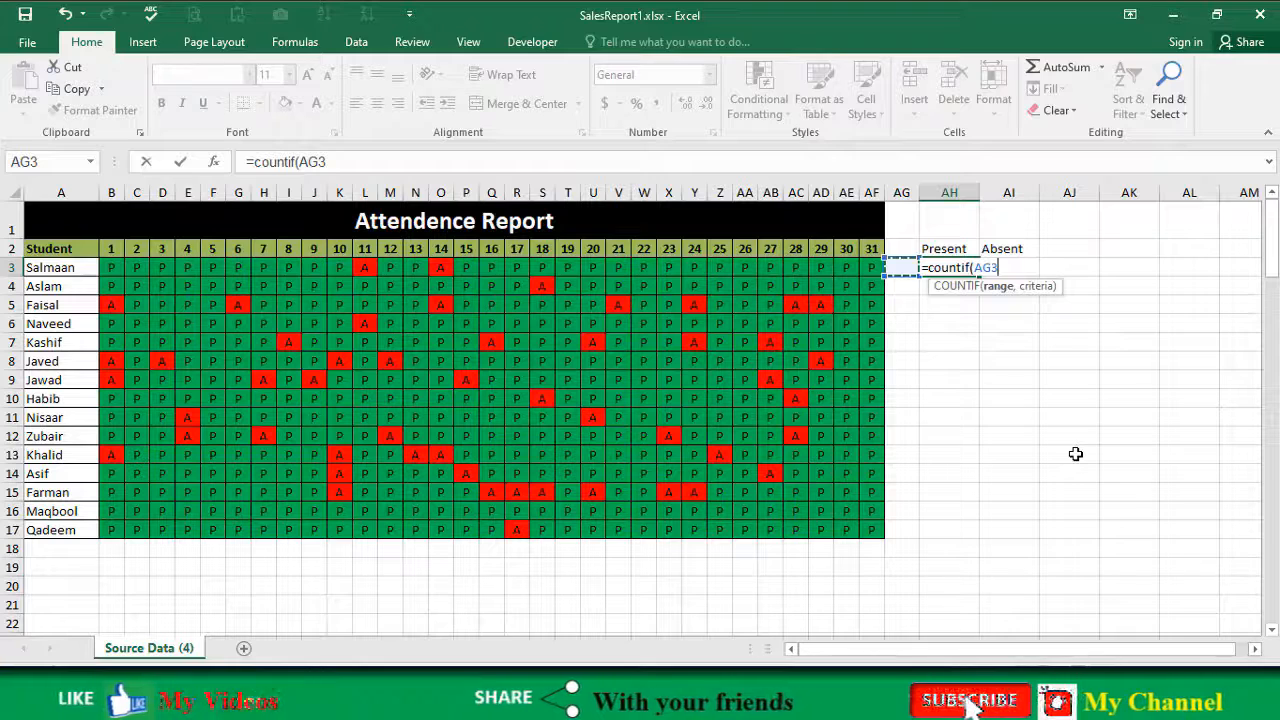
key("Left")
key("Left")
key("Left")
key("Left")
key("Left")
key("Left")
key("Left")
key("Left")
key("Left")
key("Left")
key("Left")
key("Left")
key("Left")
key("Left")
key("Left")
key("Left")
key("Left")
key("Left")
key("Left")
key("Left")
key("shift+Right")
key("shift+Right")
key("shift+Right")
key("shift+Right")
key("shift+Right")
key("shift+Right")
key("shift+Right")
key("shift+Right")
key("shift+Right")
key("shift+Right")
key("shift+Right")
key("shift+Right")
key("shift+Right")
key("shift+Right")
key("shift+Right")
key("shift+Right")
key("shift+Right")
key("shift+Right")
key("shift+Right")
key("shift+Right")
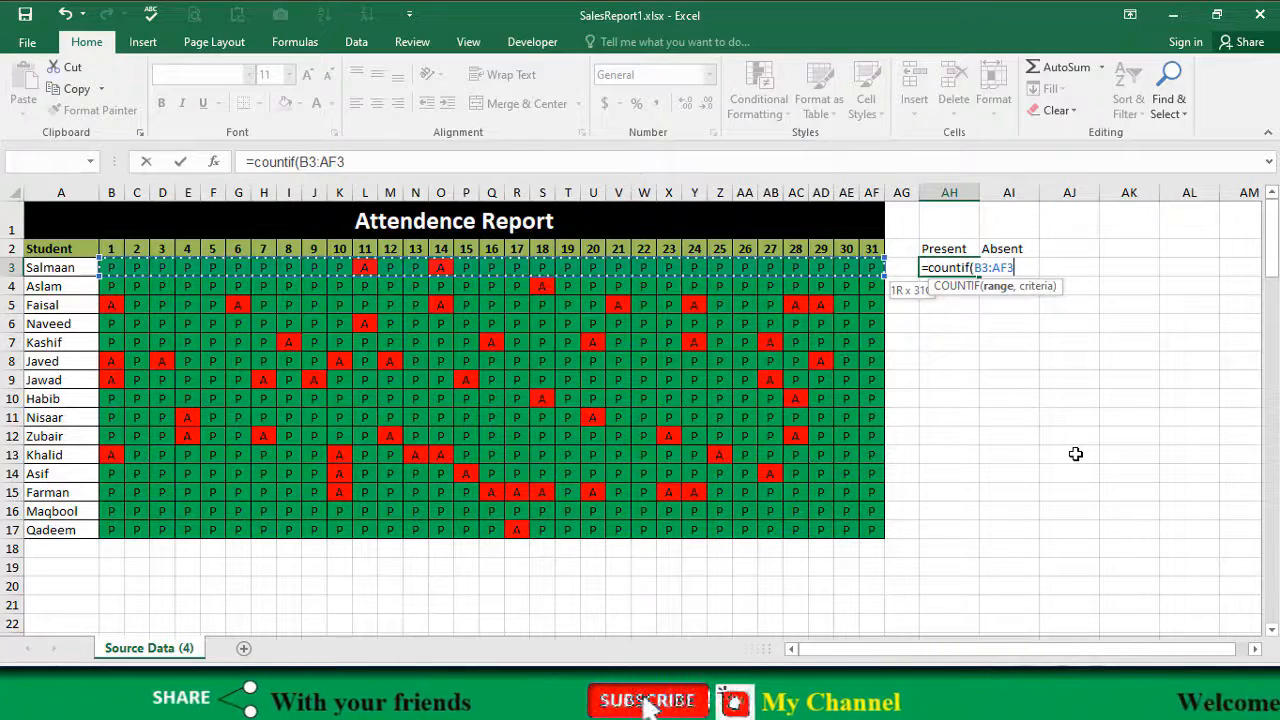
type(",\"P")
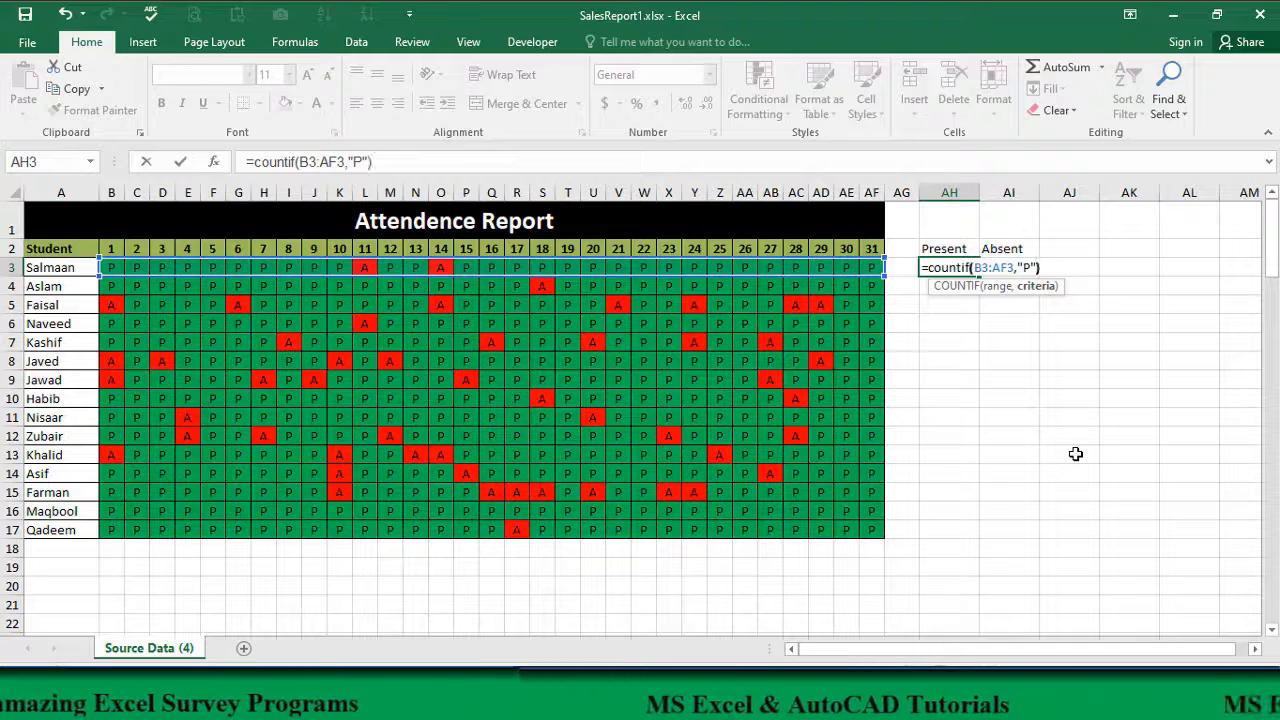
key("Return")
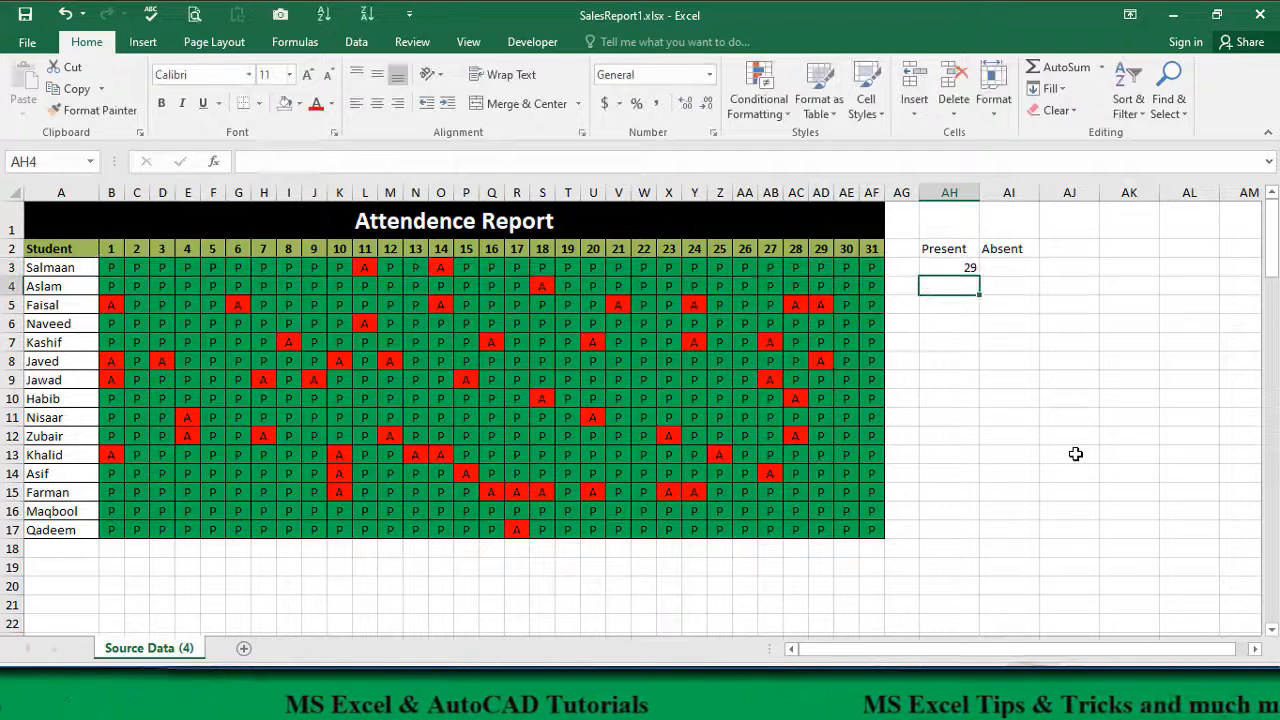
Step: Check the present count in AH3 against the last day number in the header row, cell AF2
key("Up")
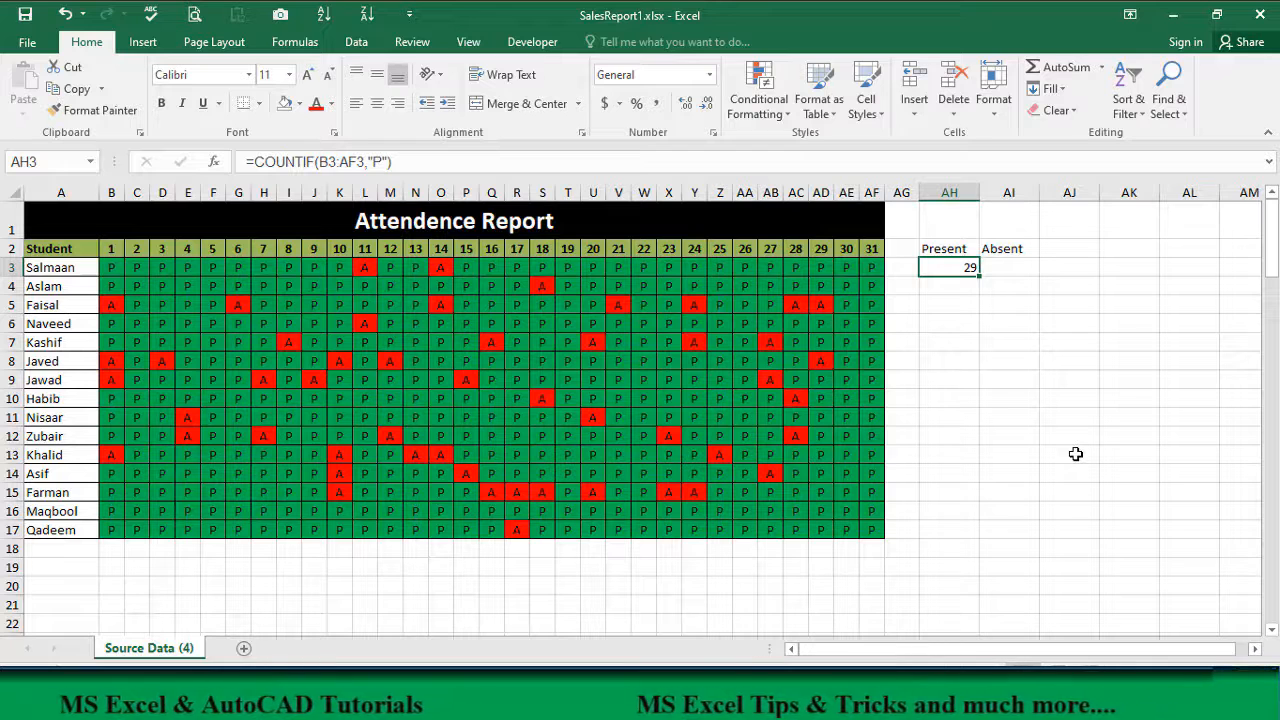
key("Right")
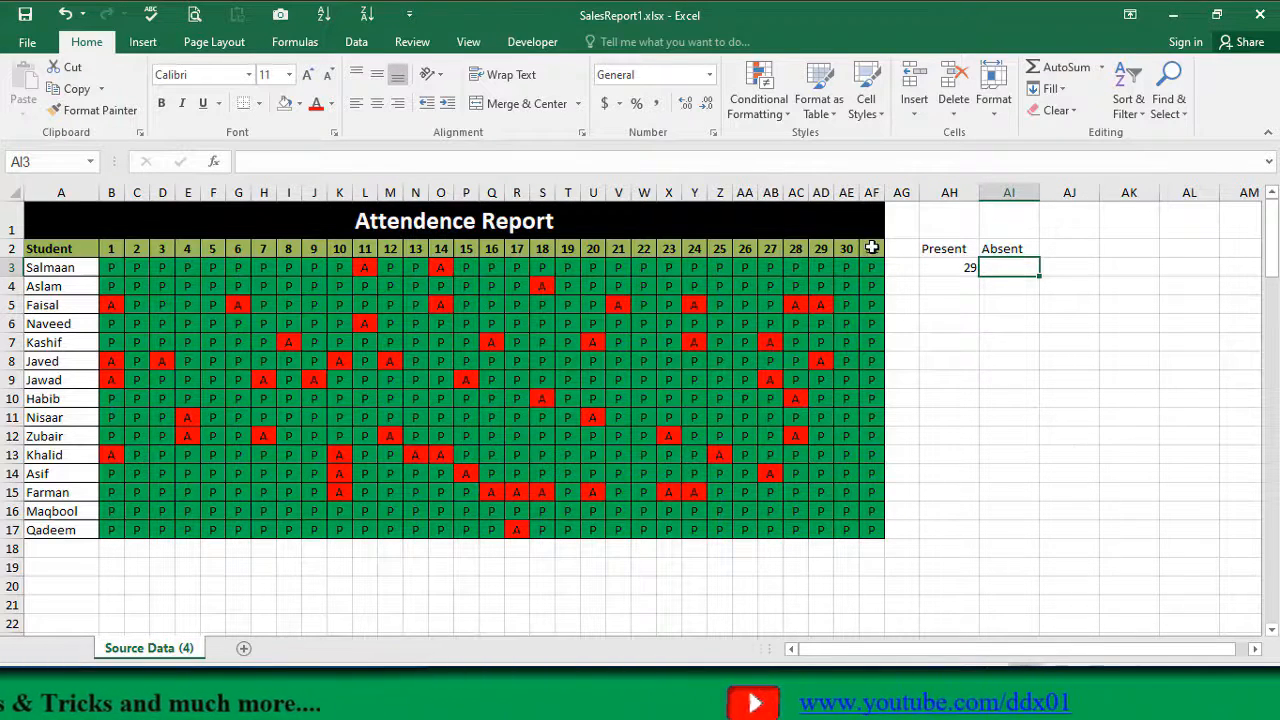
key("Up")
key("Left")
key("Left")
key("Left")
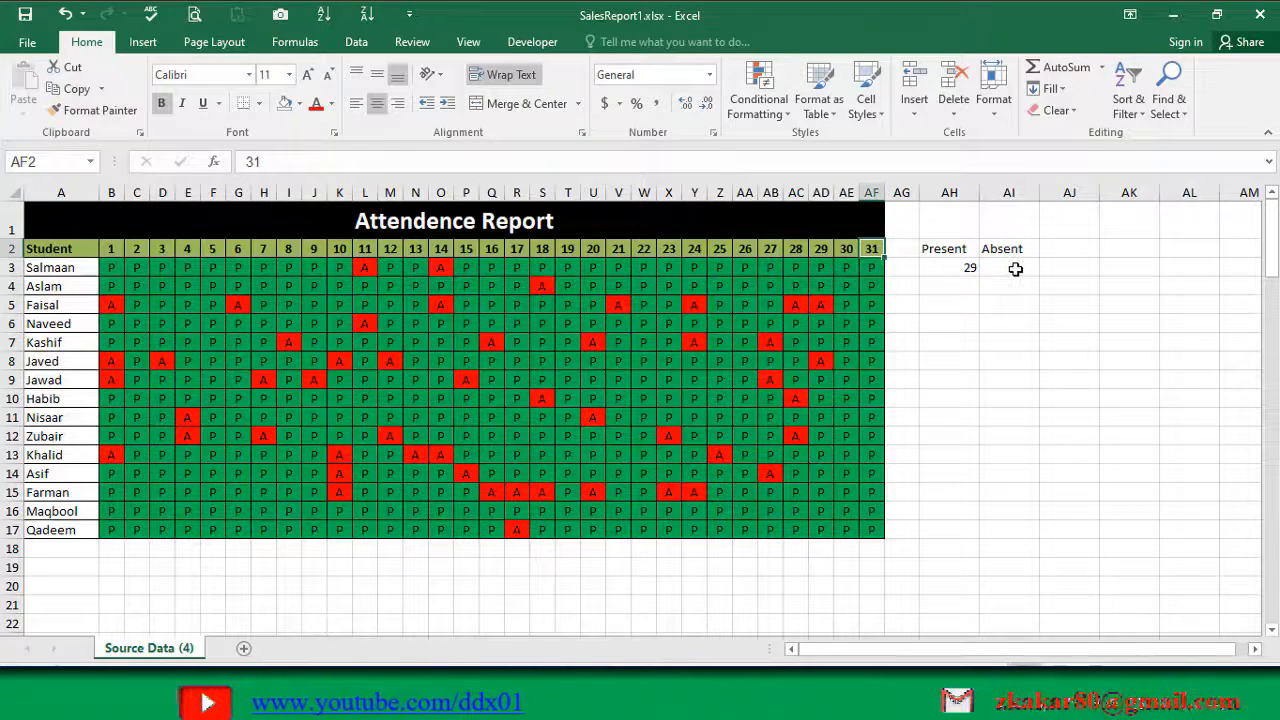
key("Down")
key("Right")
key("Right")
key("Right")
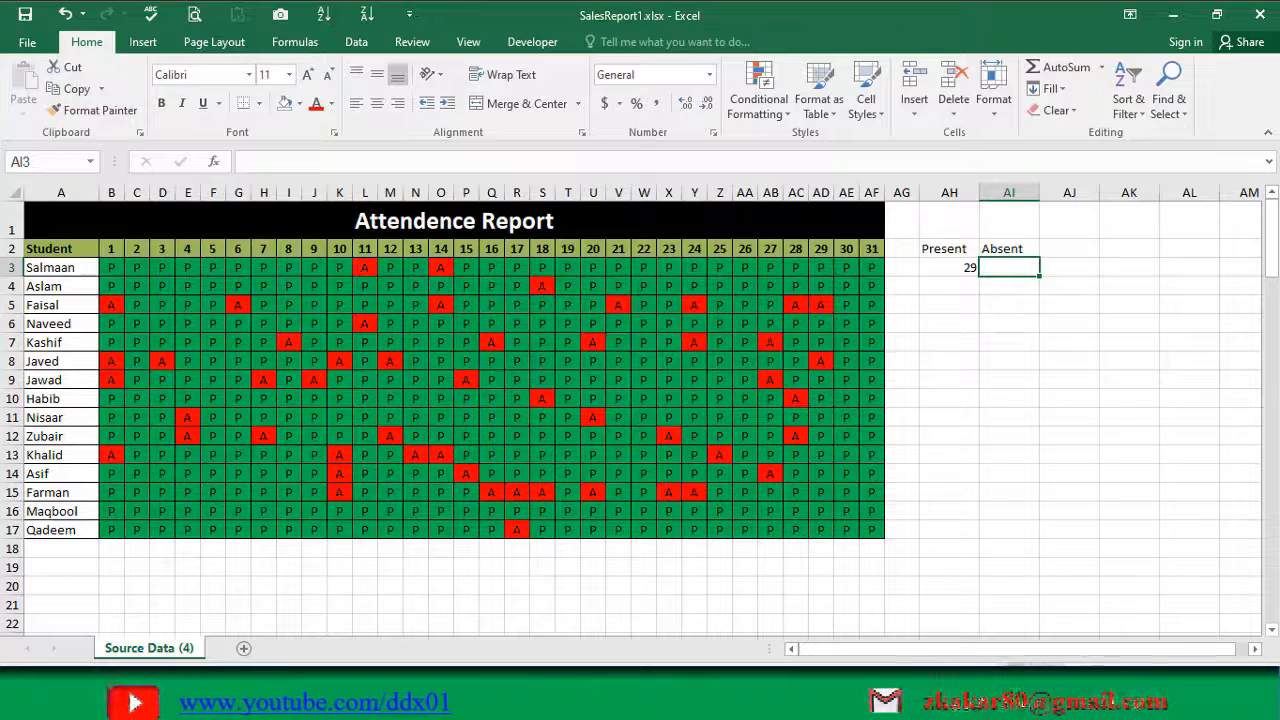
Step: Count the first student's absent days in AI3 with the formula =COUNTIF(B3:AF3,"A")
type("=")
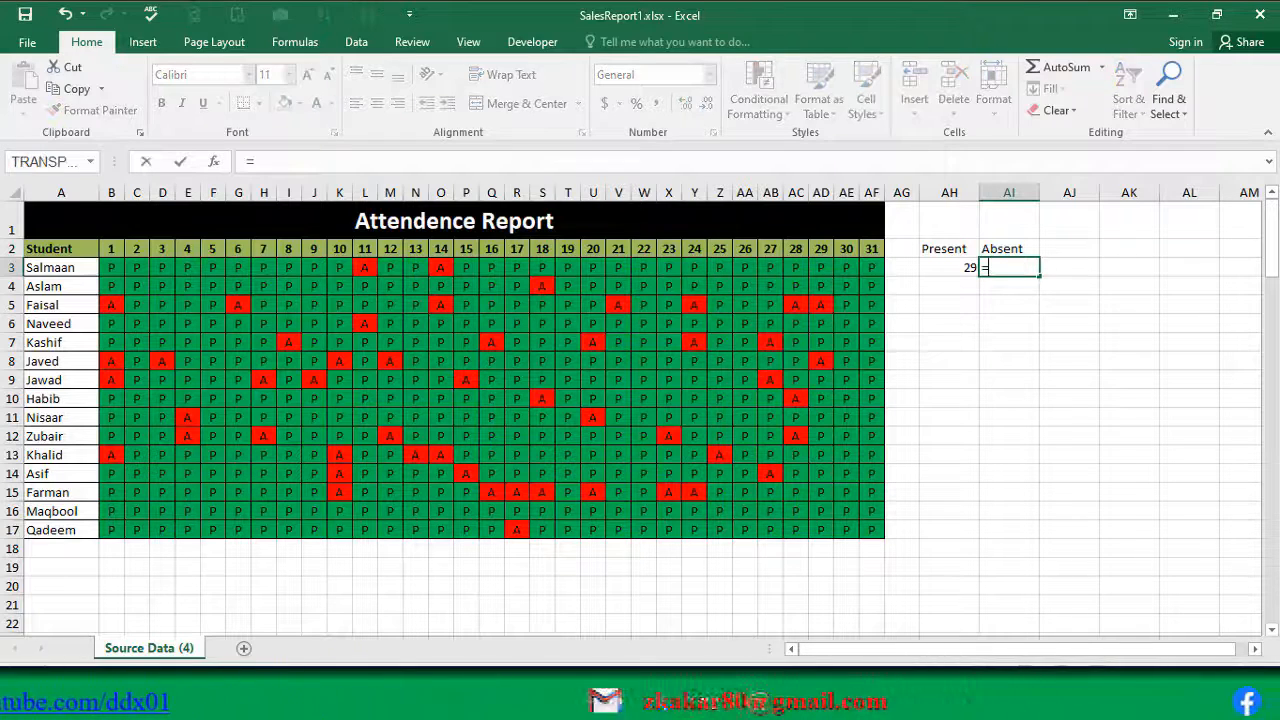
type("count")
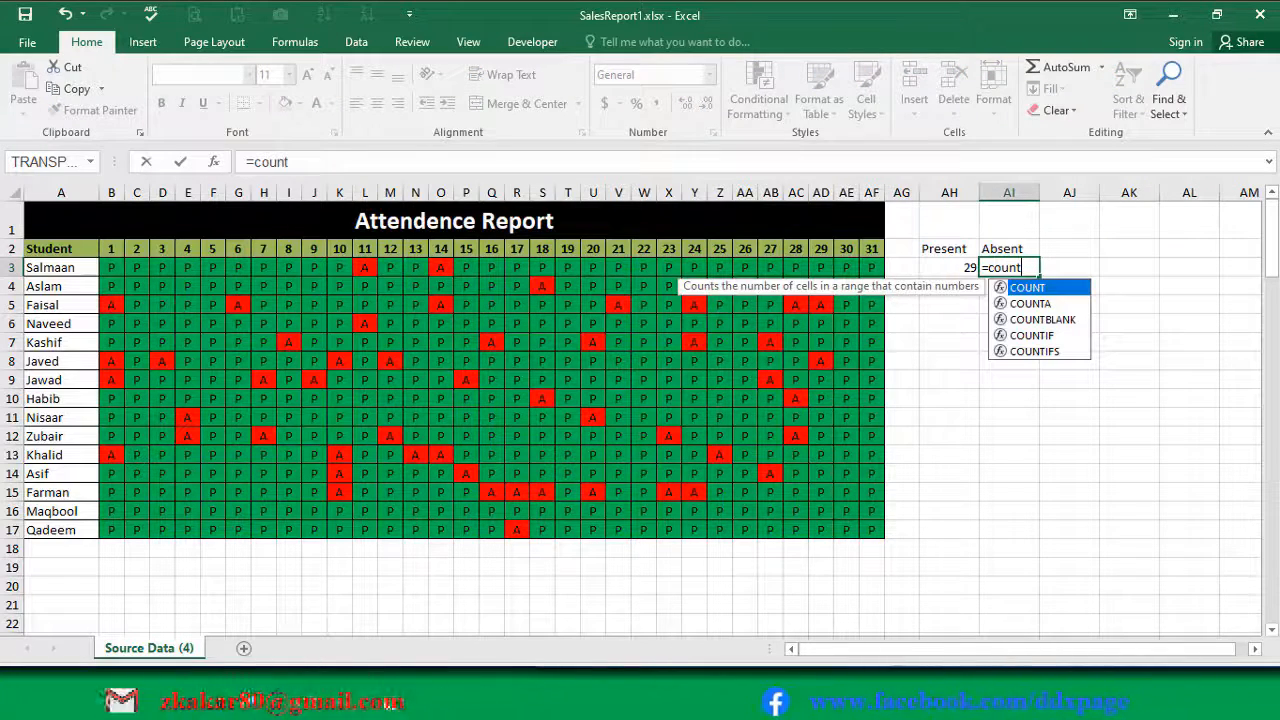
type("if(")
key("Left")
key("Left")
key("Left")
key("Left")
key("Left")
key("Left")
key("Left")
key("Left")
key("Left")
key("Left")
key("Left")
key("Left")
key("Left")
key("Left")
key("Left")
key("Left")
key("Left")
key("Left")
key("Left")
key("Left")
key("Left")
key("Left")
key("Left")
key("Left")
key("Left")
key("Left")
key("Left")
key("Left")
key("Left")
key("Left")
key("Left")
key("Left")
key("Left")
key("ctrl+shift+Right")
type(",")
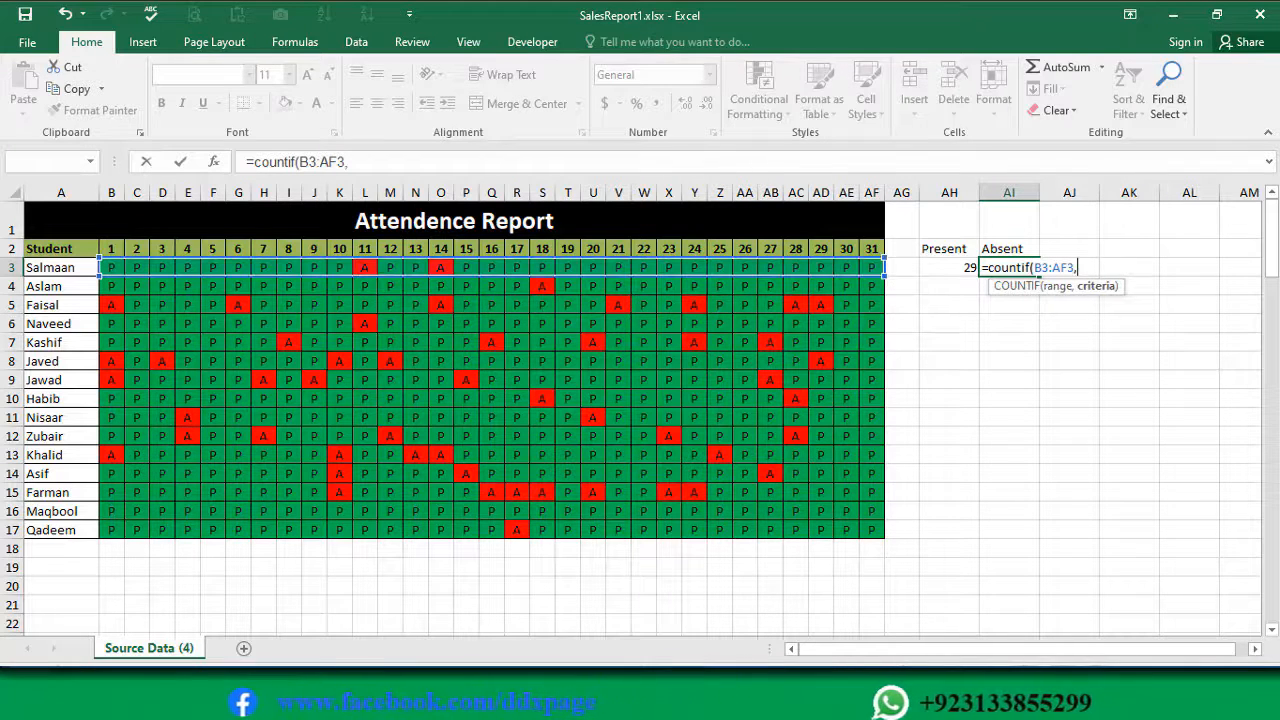
type("\"")
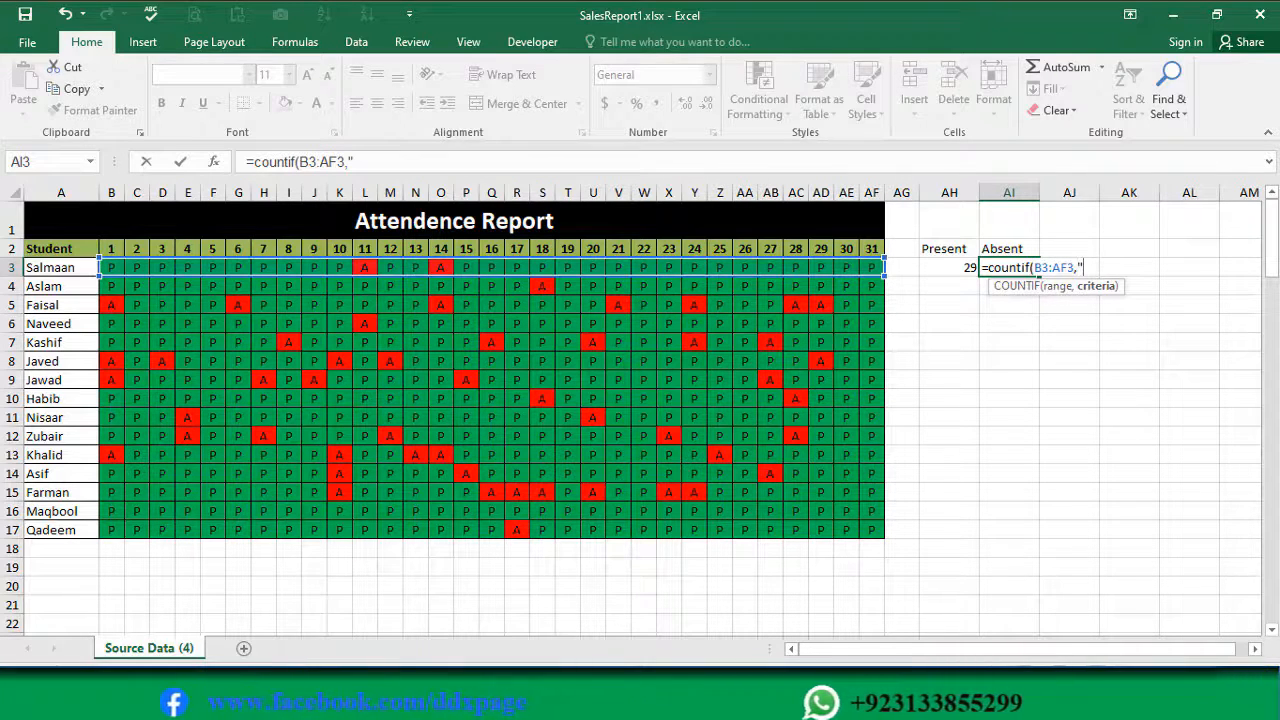
type("A\")")
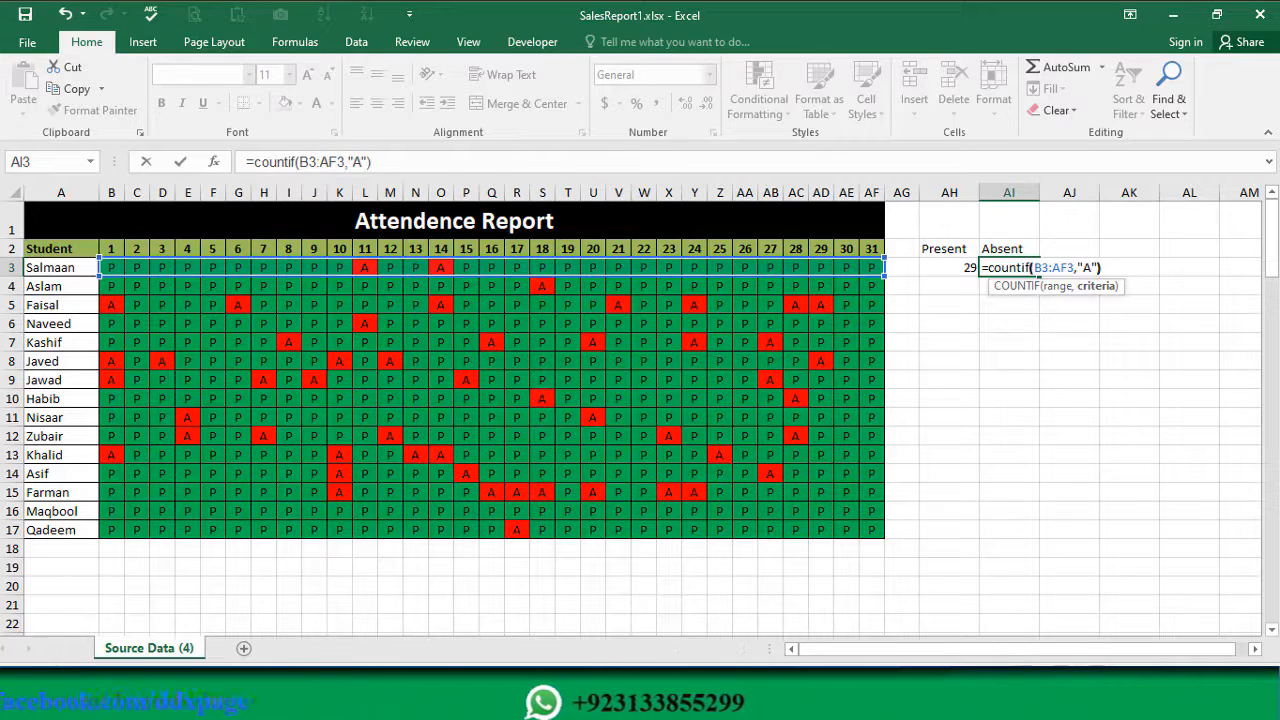
key("ctrl+Return")
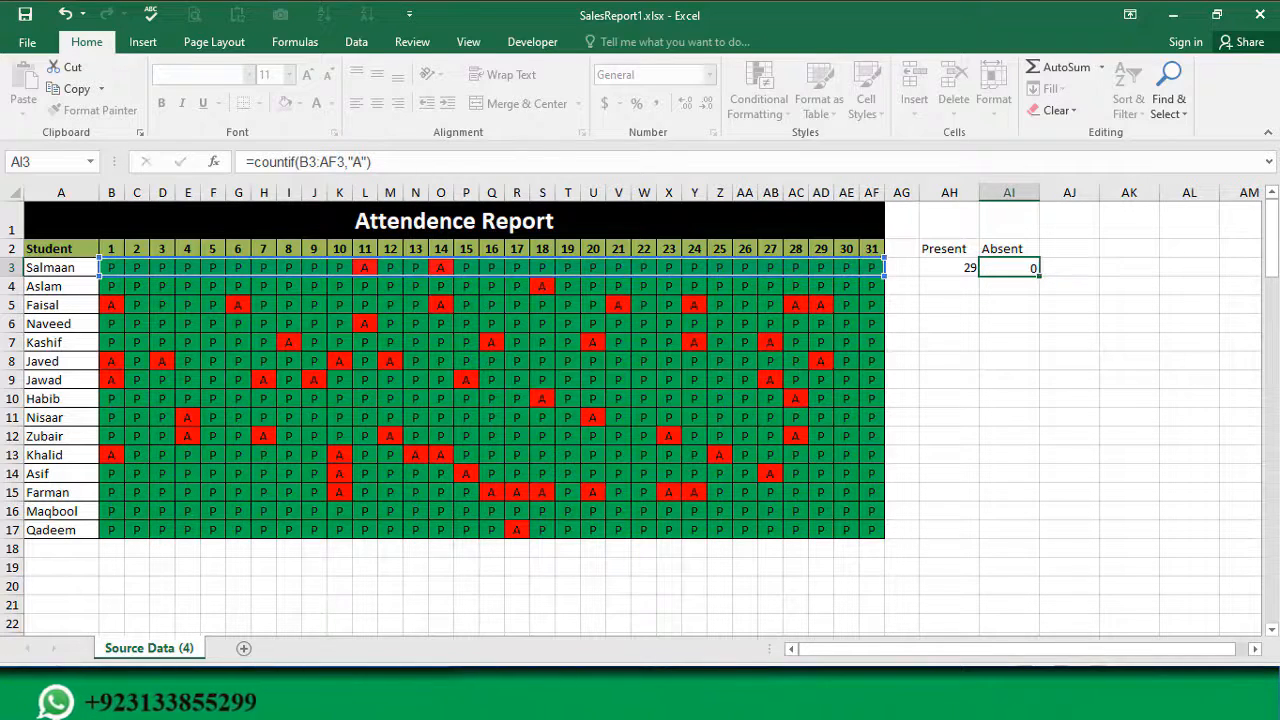
key("Return")
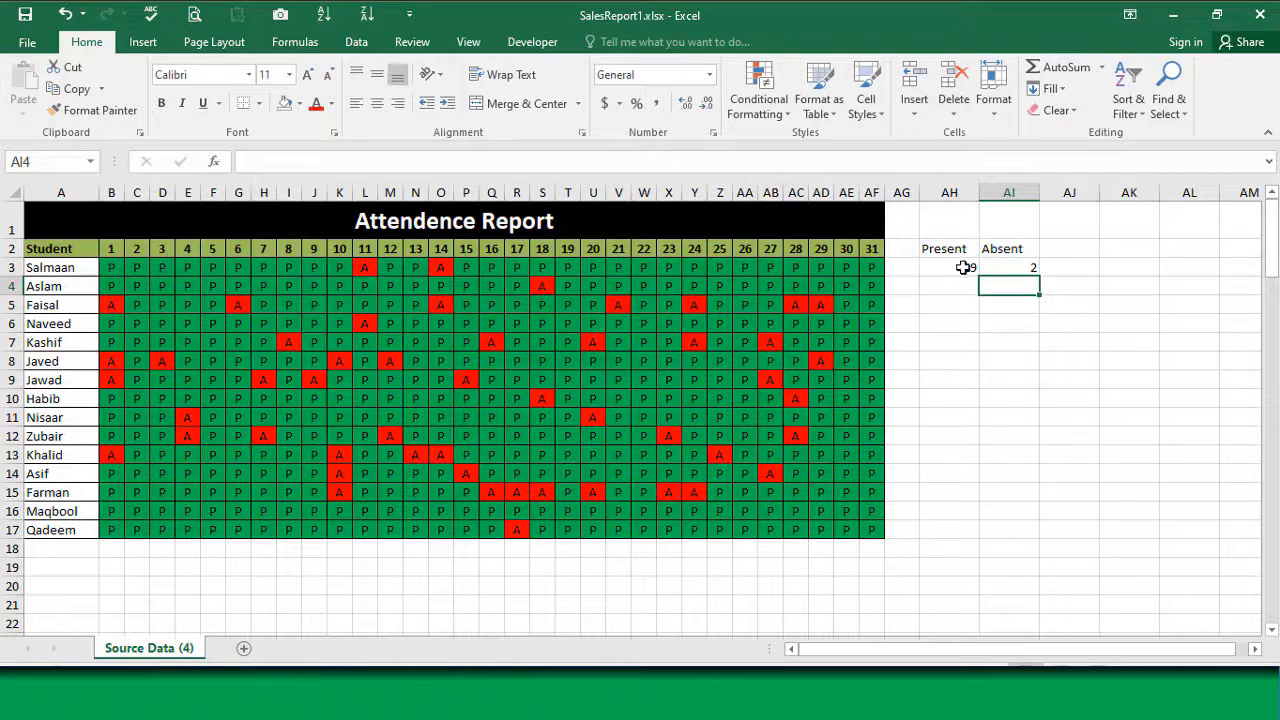
Step: Fill the Present and Absent formulas from AH3:AI3 down to row 17 for all students
key("Up")
key("Left")
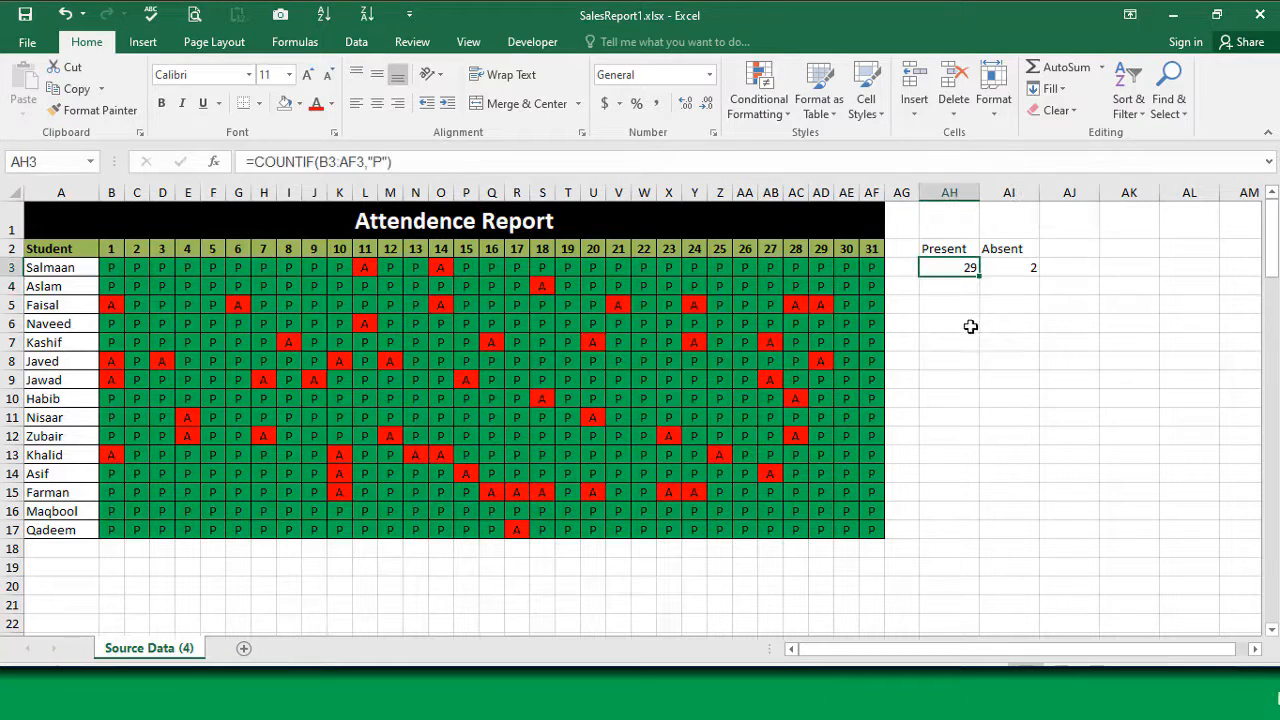
left_click(1034, 272, "shift")
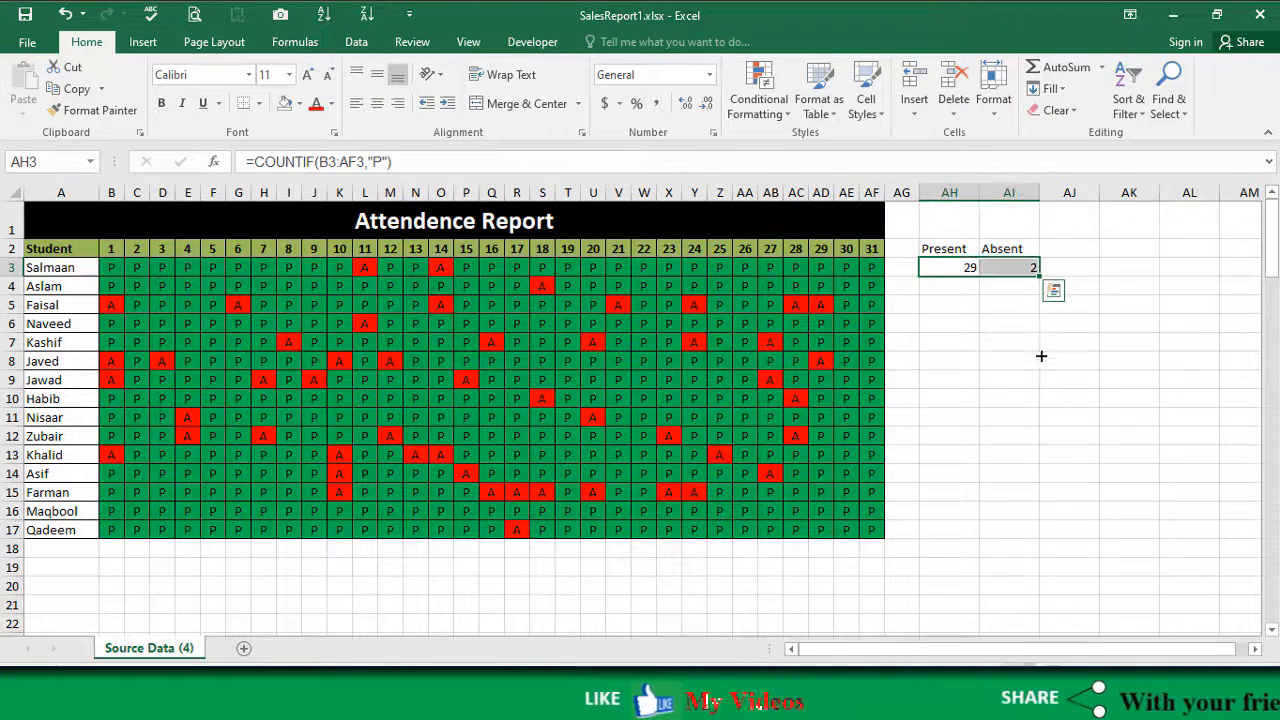
left_click_drag(1032, 532, 1031, 538)
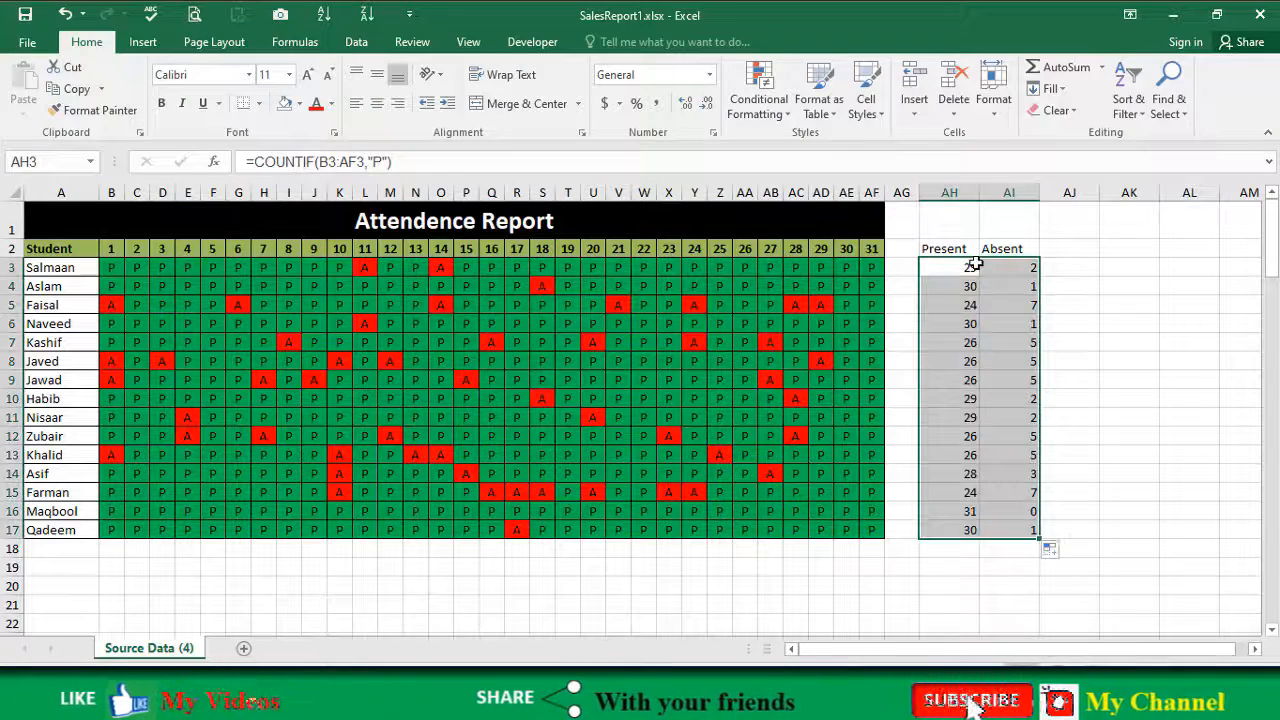
left_click_drag(953, 268, 954, 523)
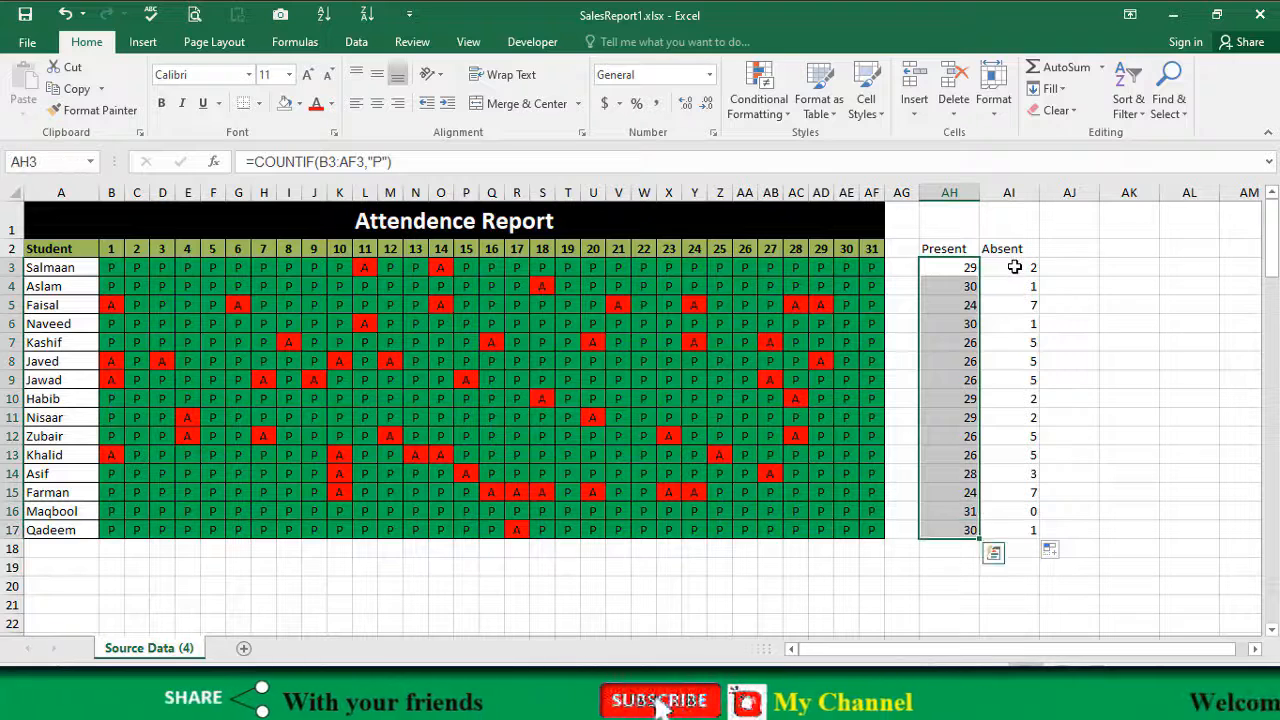
left_click_drag(1010, 268, 1020, 528)
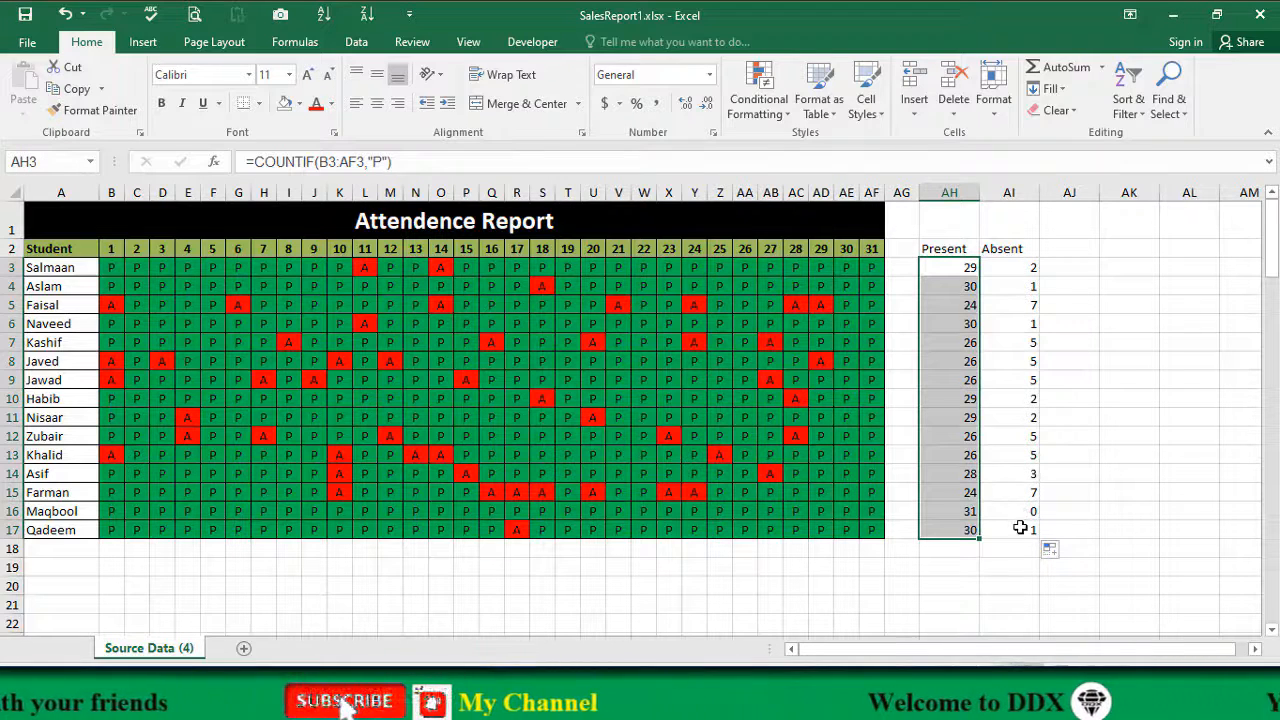
left_click(960, 511)
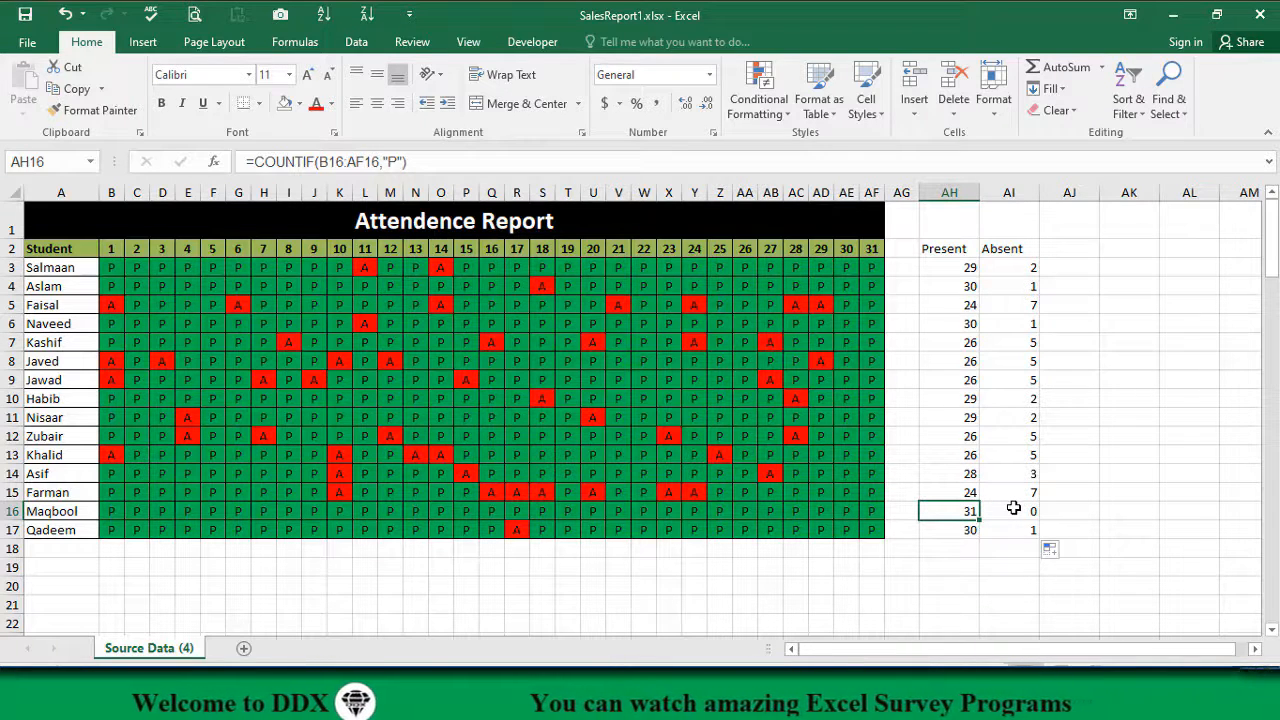
key("Right")
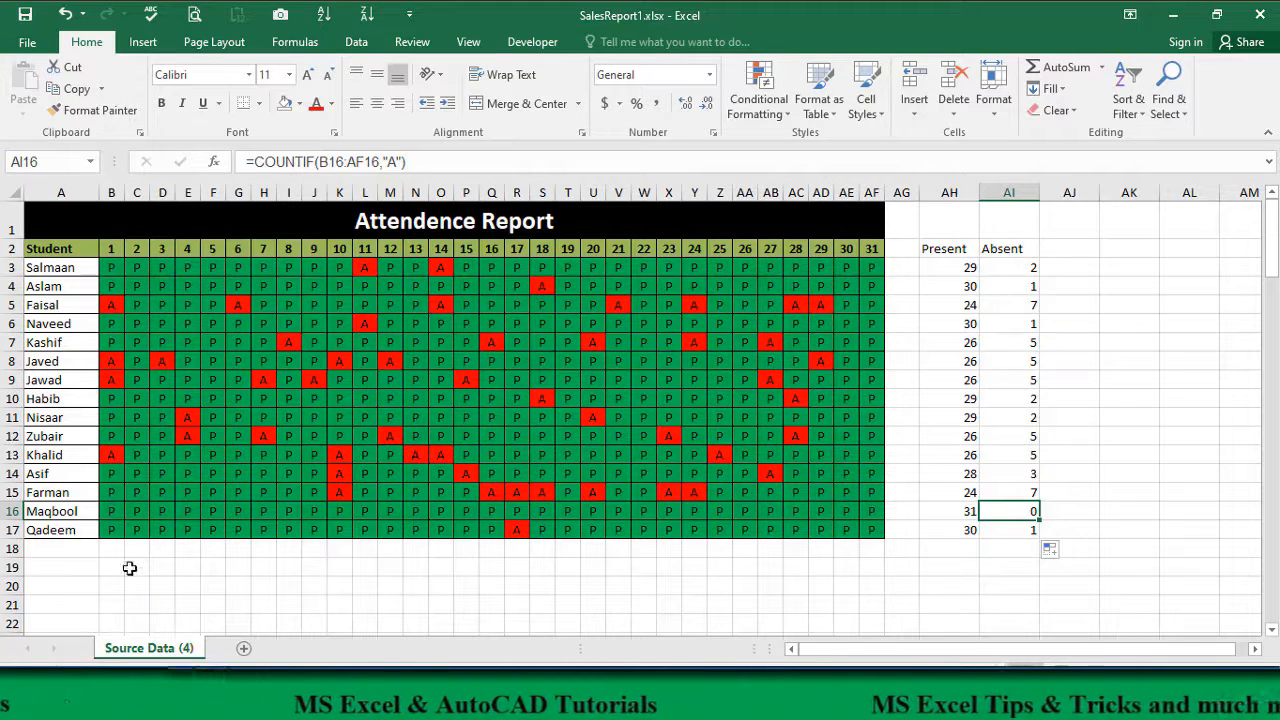
left_click(77, 574)
type("P")
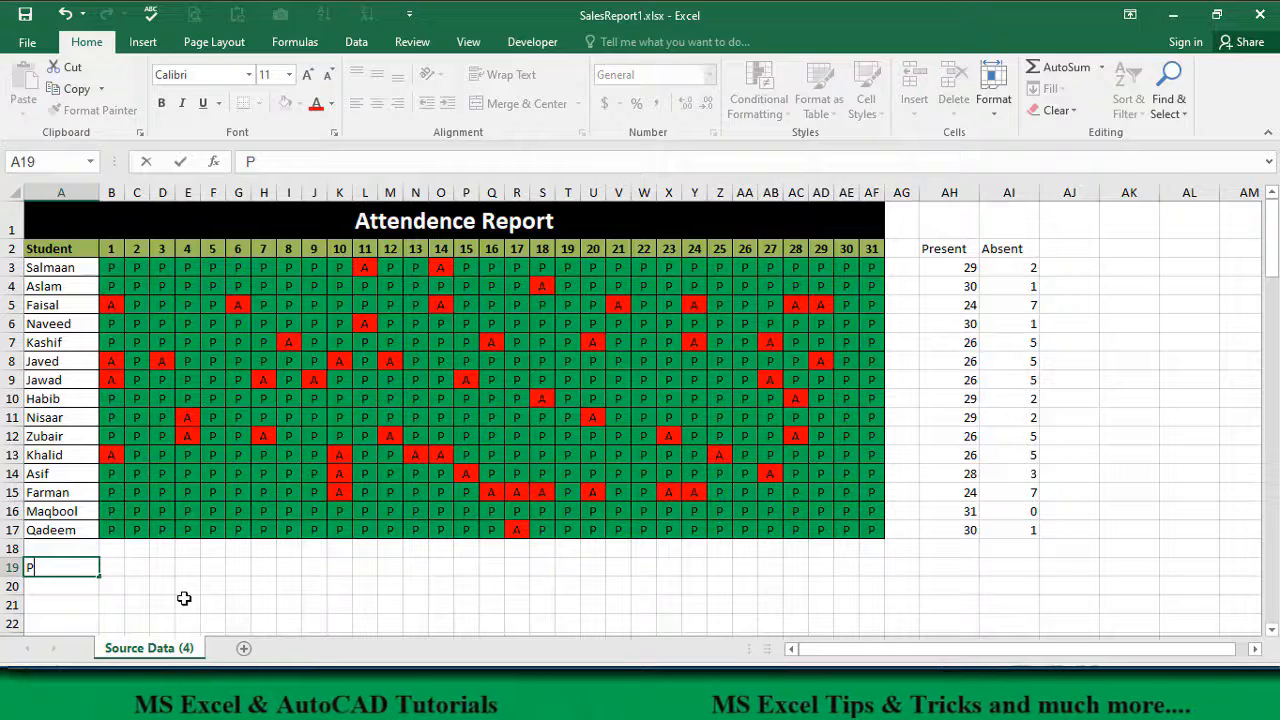
key("Escape")
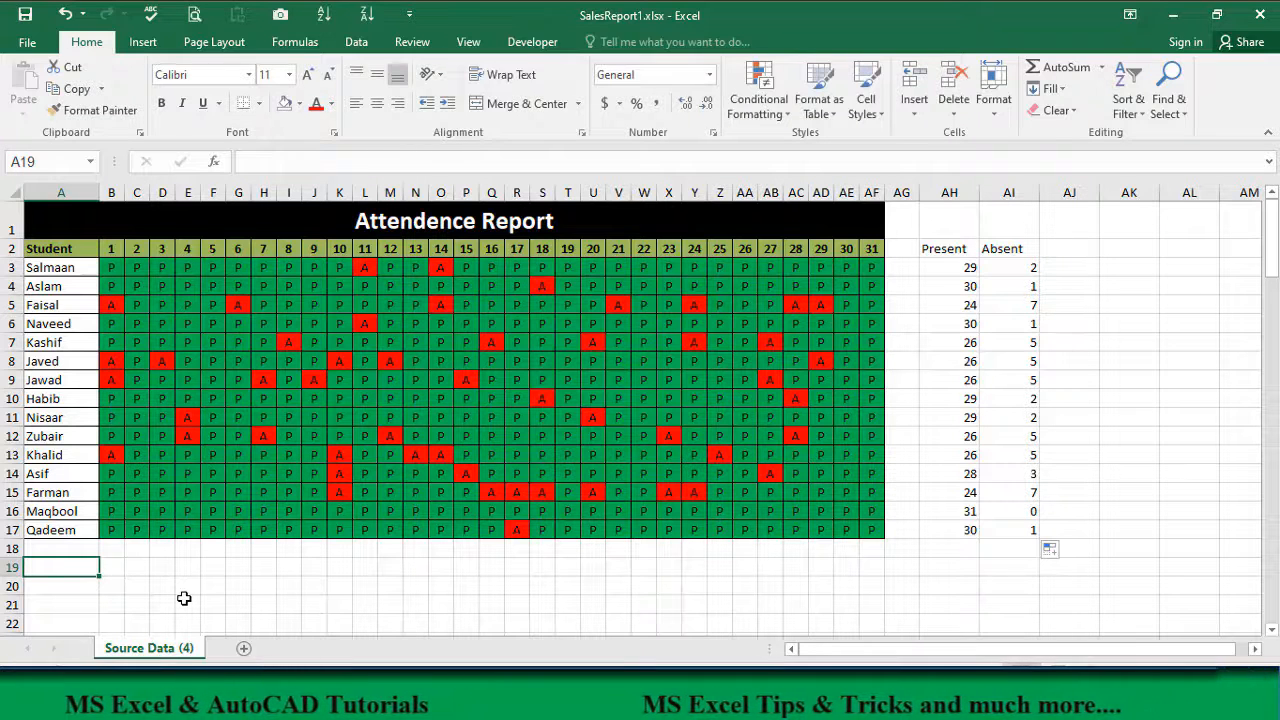
Step: Add the row labels Present in A19 and Absent in A20 below the attendance table
type("Present")
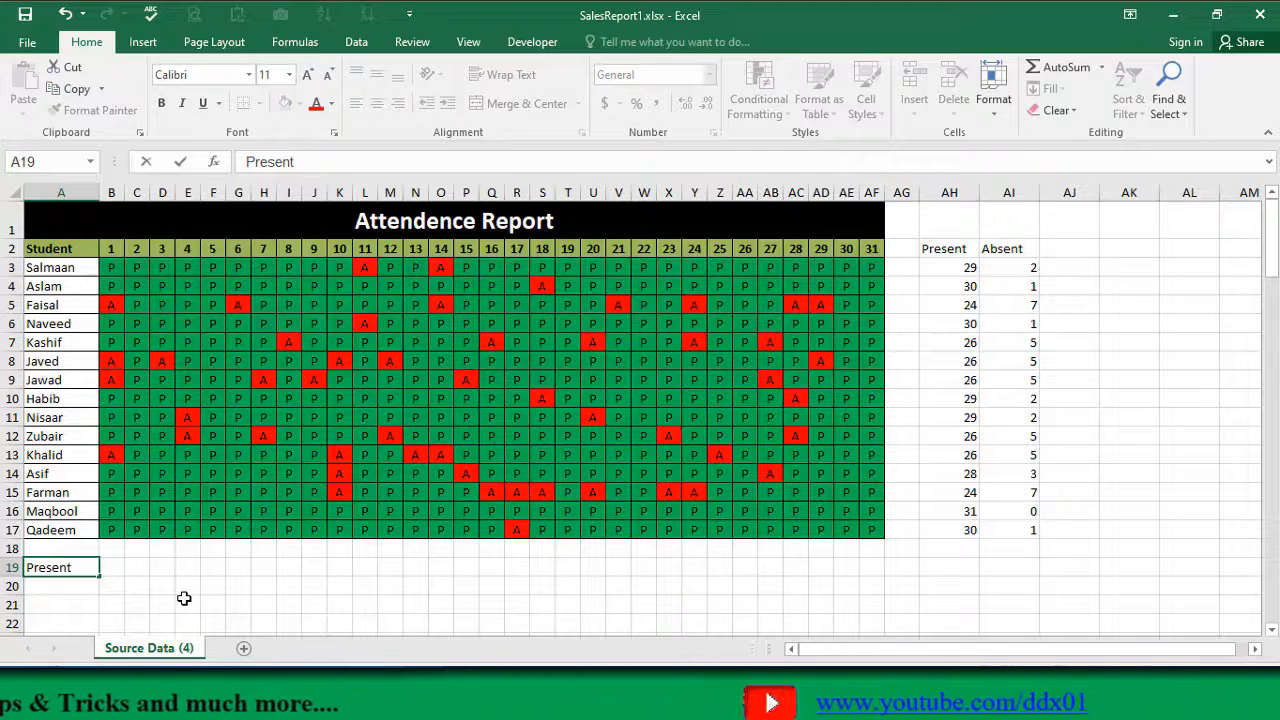
key("Return")
type("Absent")
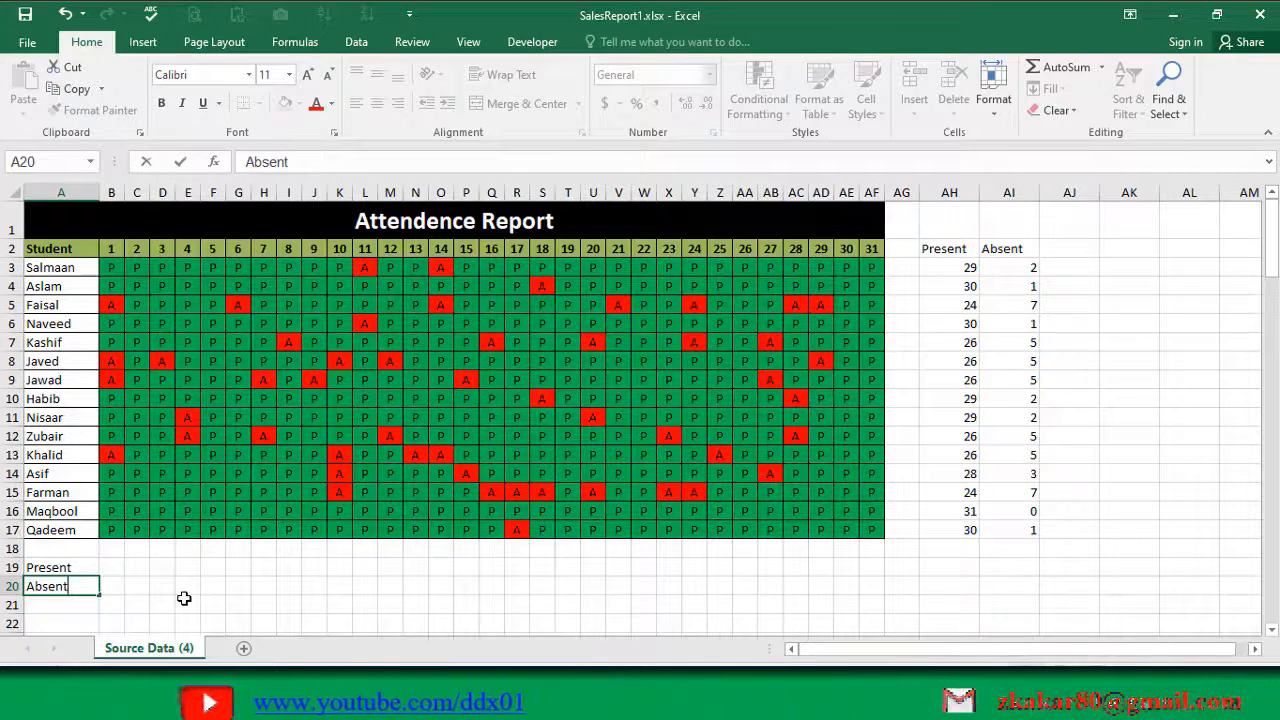
key("Tab")
Step: Count the present students for day 1 in B19 with the formula =COUNTIF(B3:B17,"P")
key("Up")
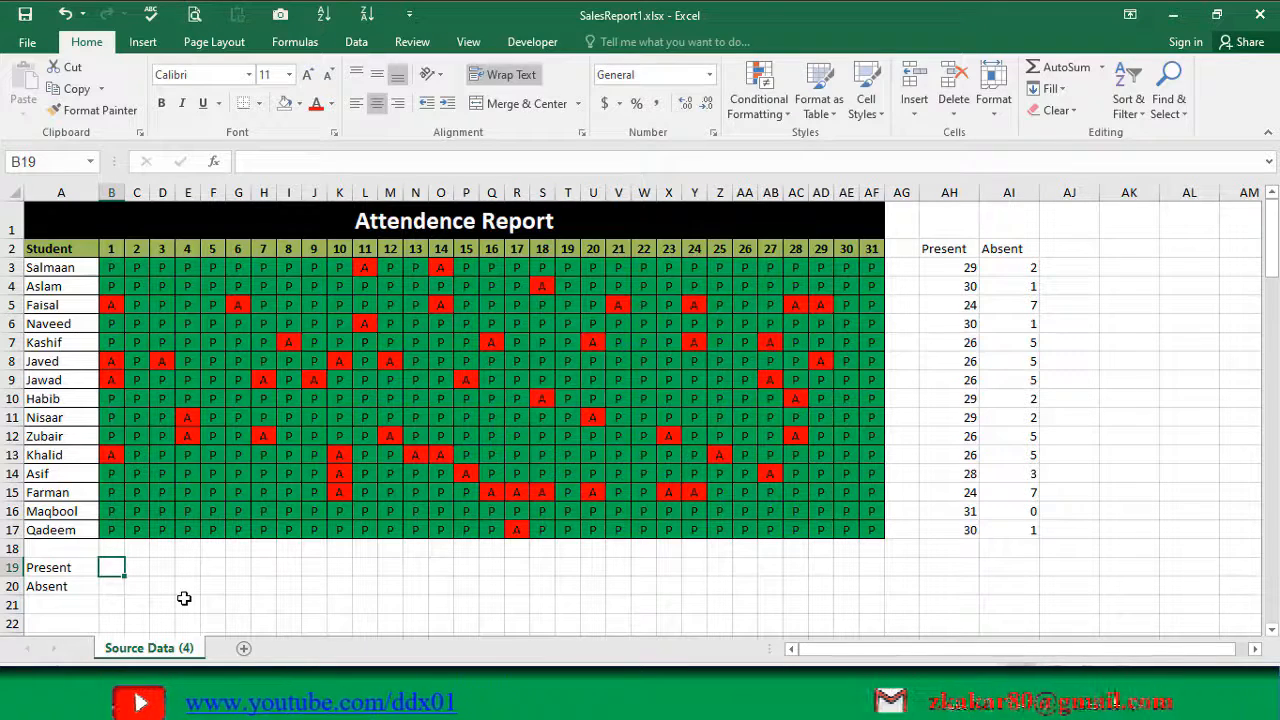
type("=countif(")
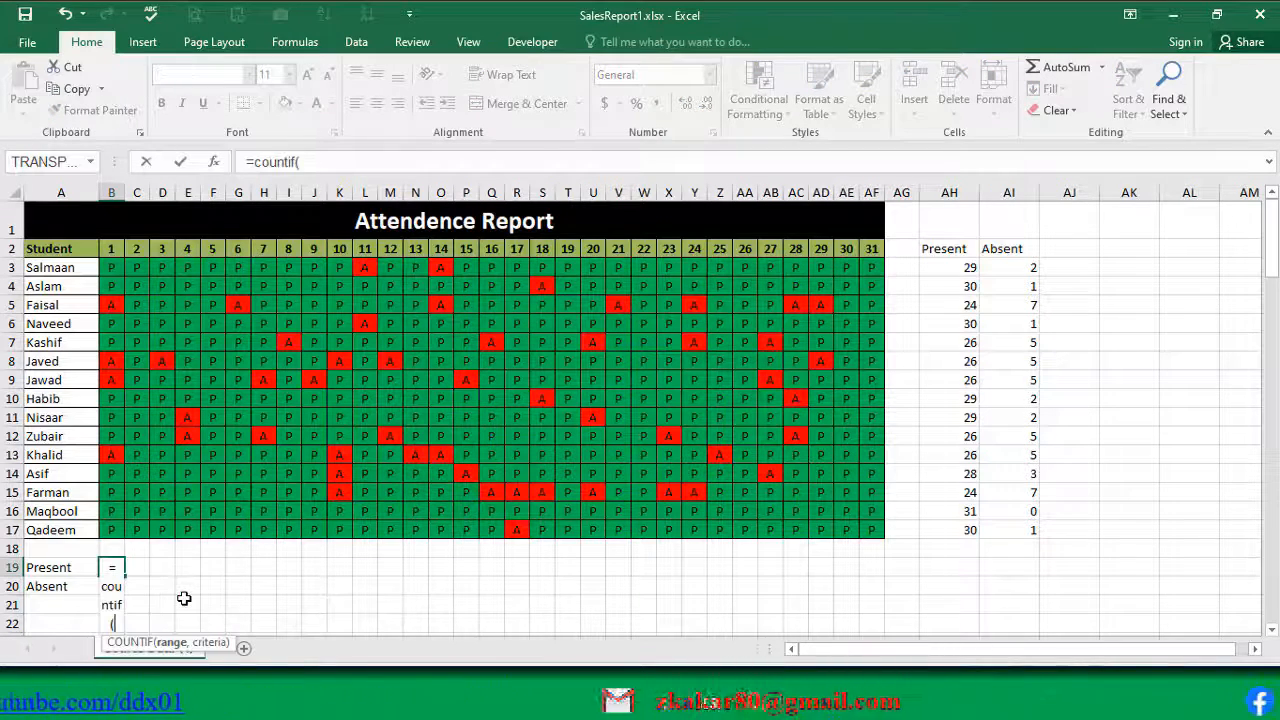
left_click_drag(114, 268, 116, 535)
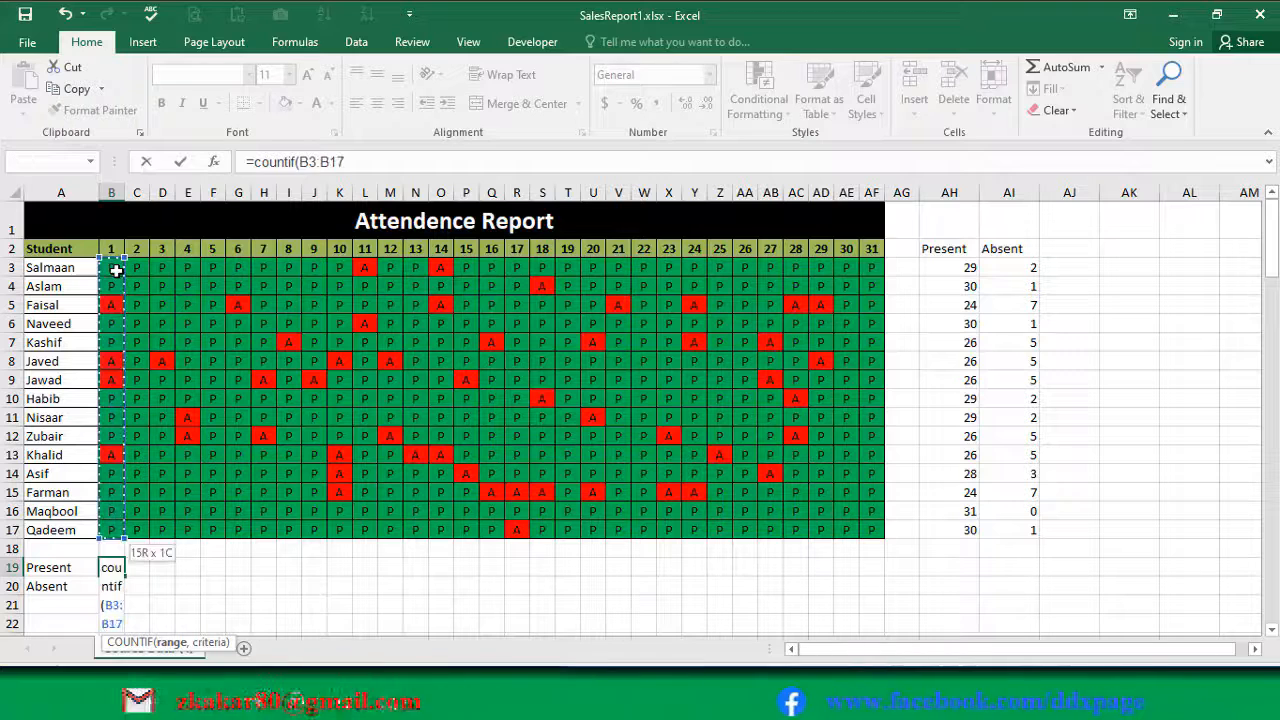
type(",")
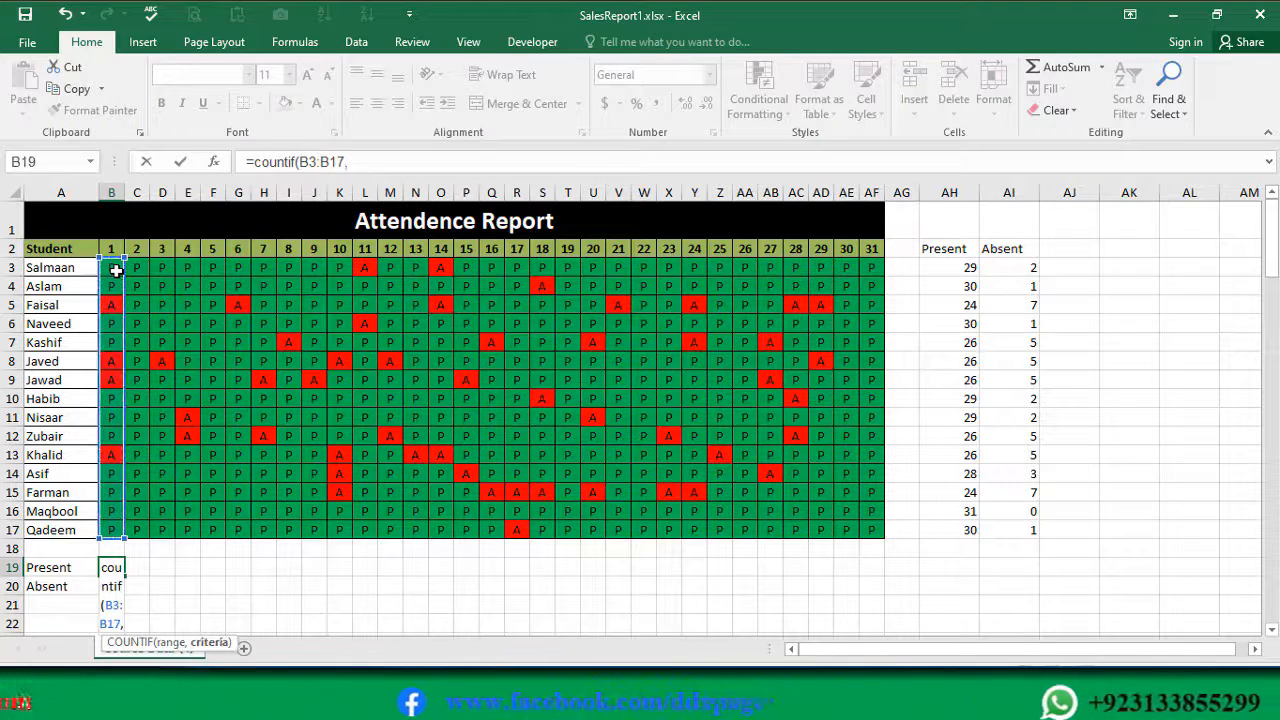
type("\"")
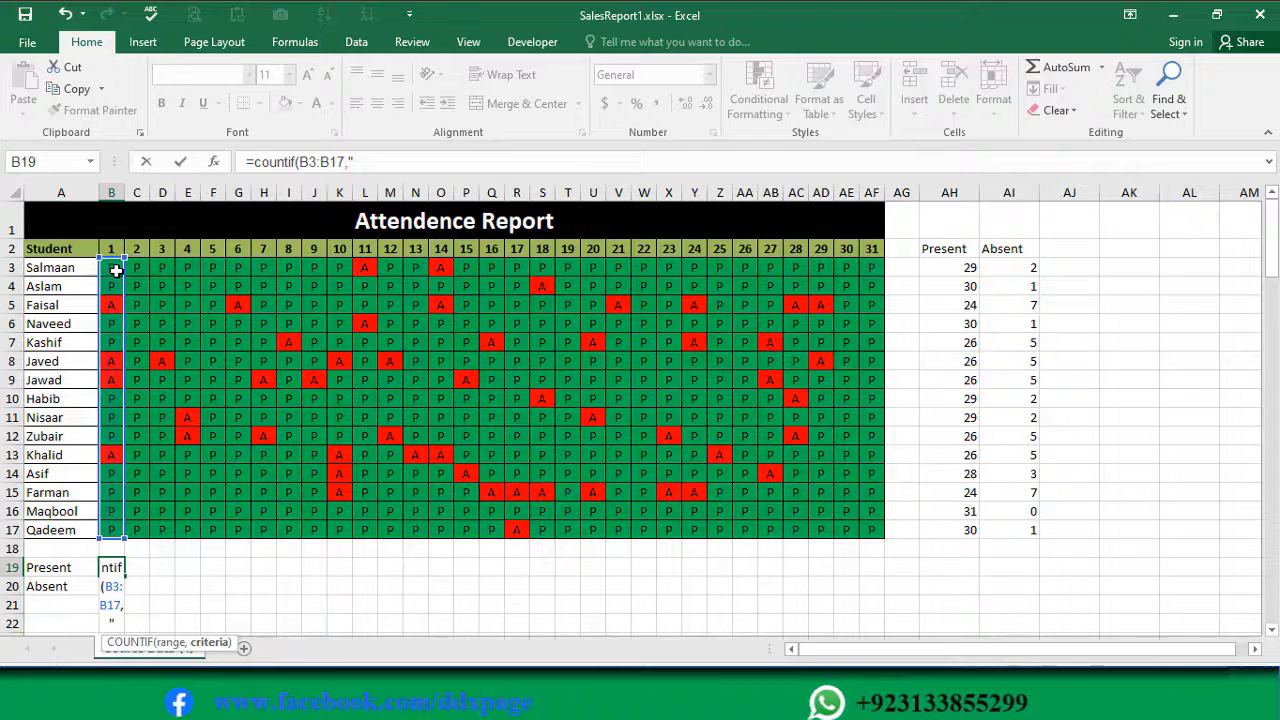
type("P\")")
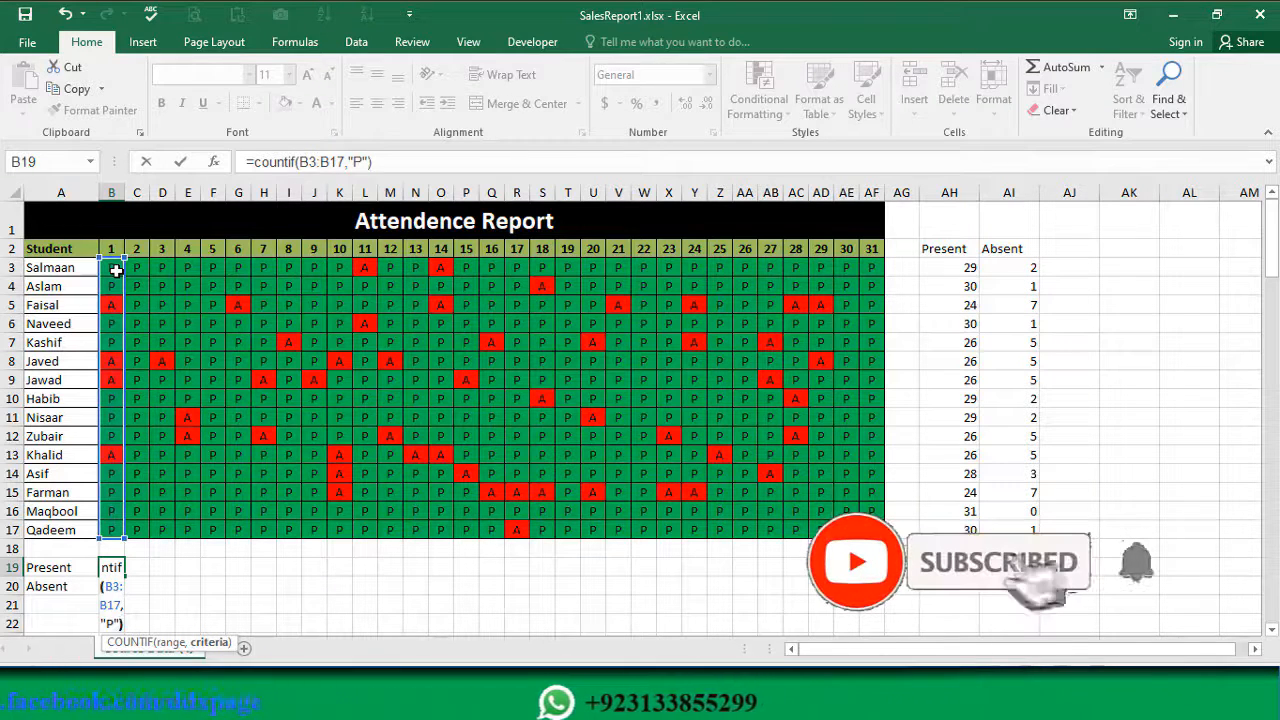
key("Return")
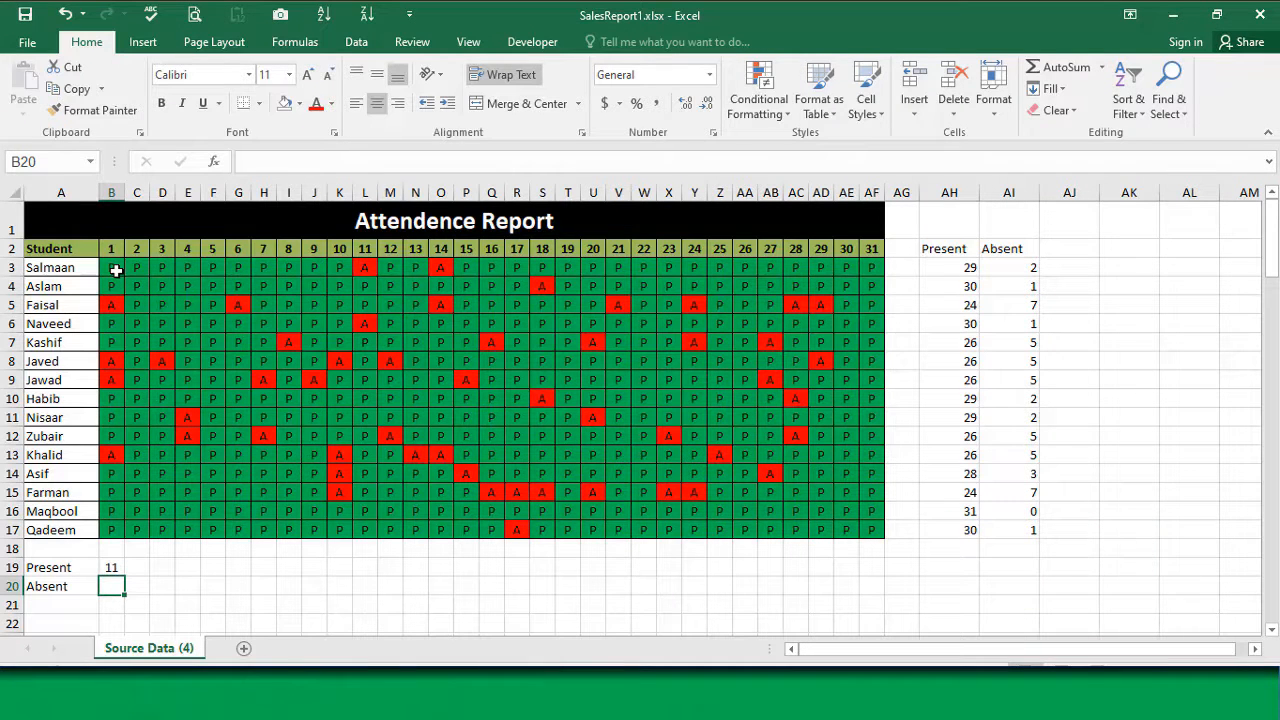
Step: Count the absent students for day 1 in B20 with the formula =COUNTIF(B3:B17,"A")
type("=coun")
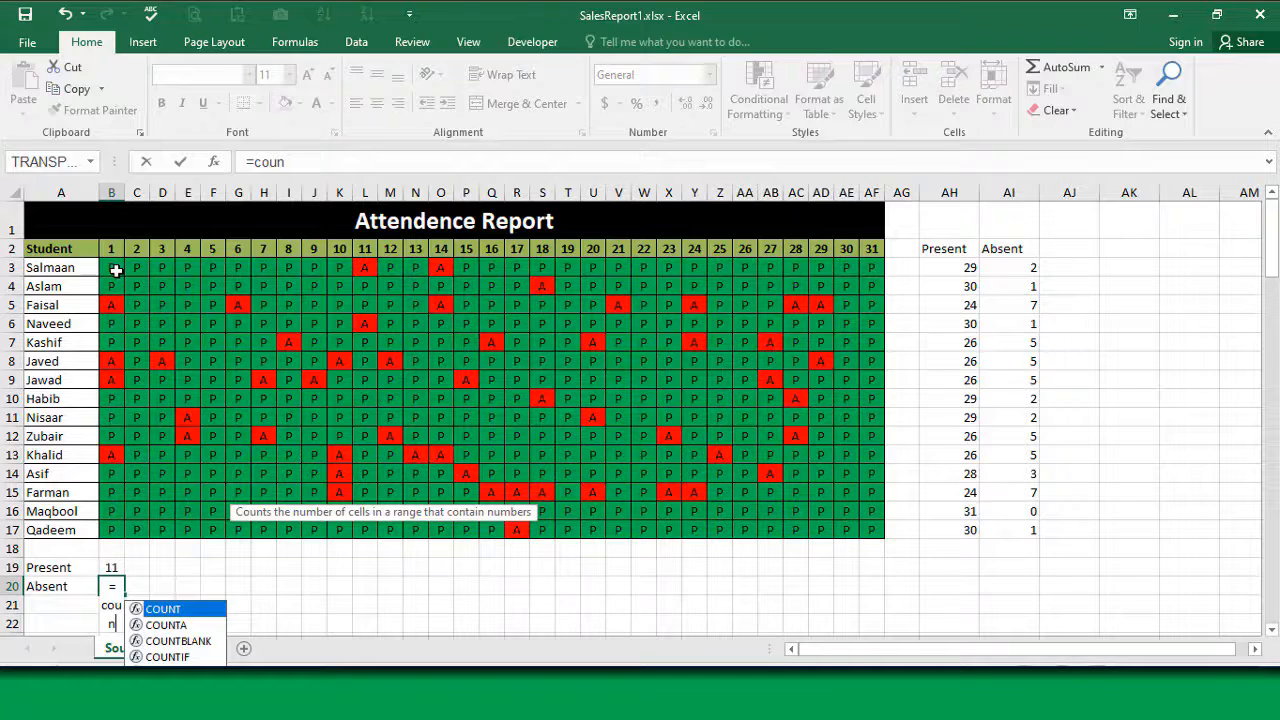
type("tif")
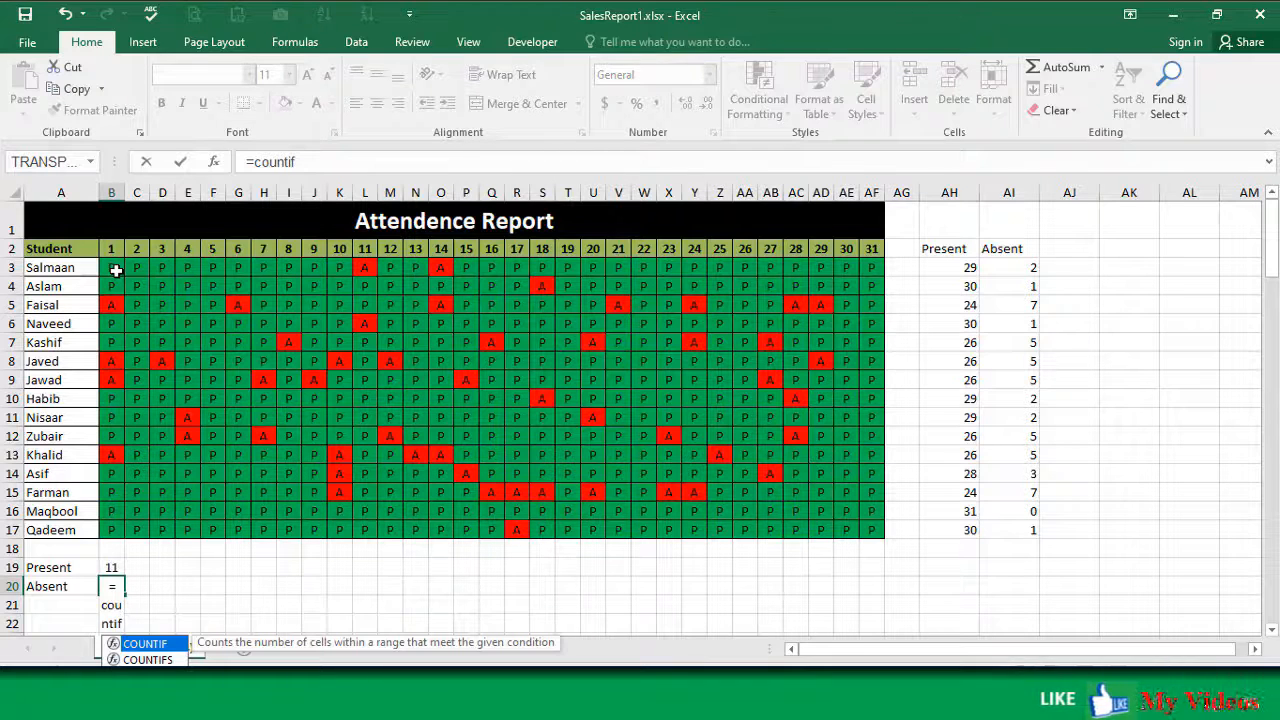
type("(")
key("Up")
left_click(116, 270)
key("ctrl+shift+Down")
type(",\"A\")")
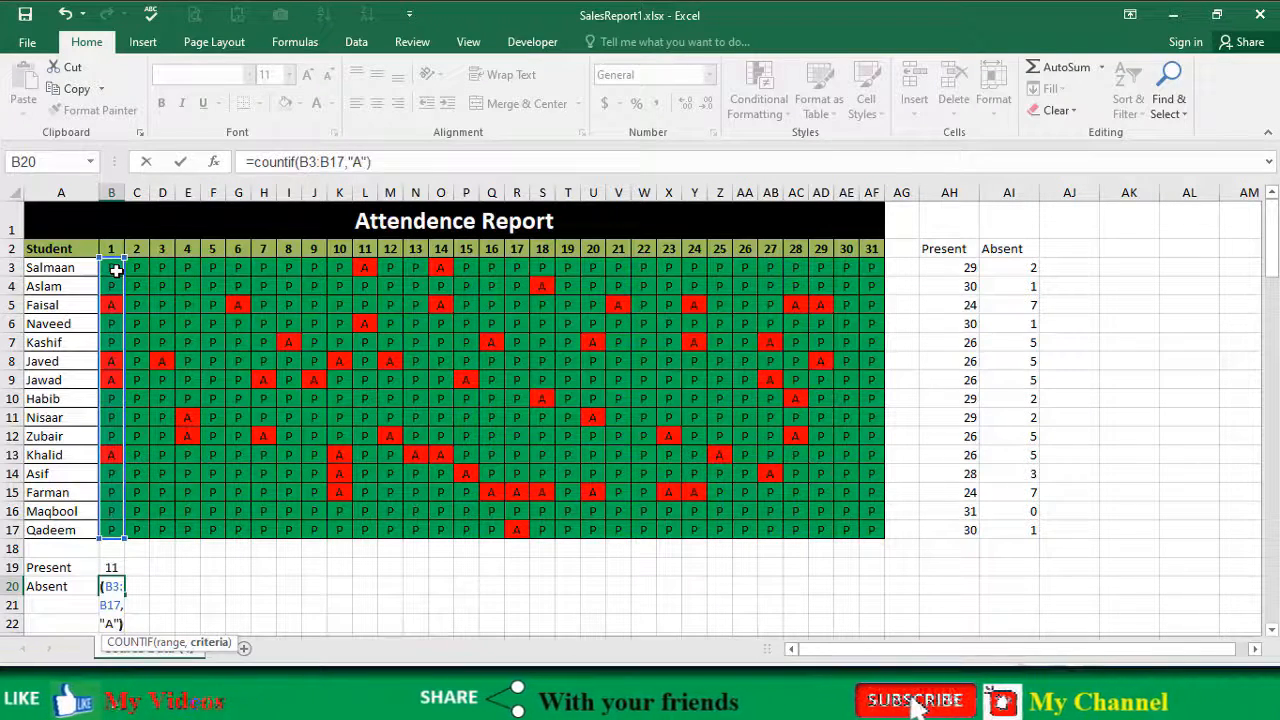
key("Return")
Step: Fill the daily Present and Absent formulas from B19:B20 across to column AF for all 31 days
key("Up")
key("Up")
key("Down")
key("Up")
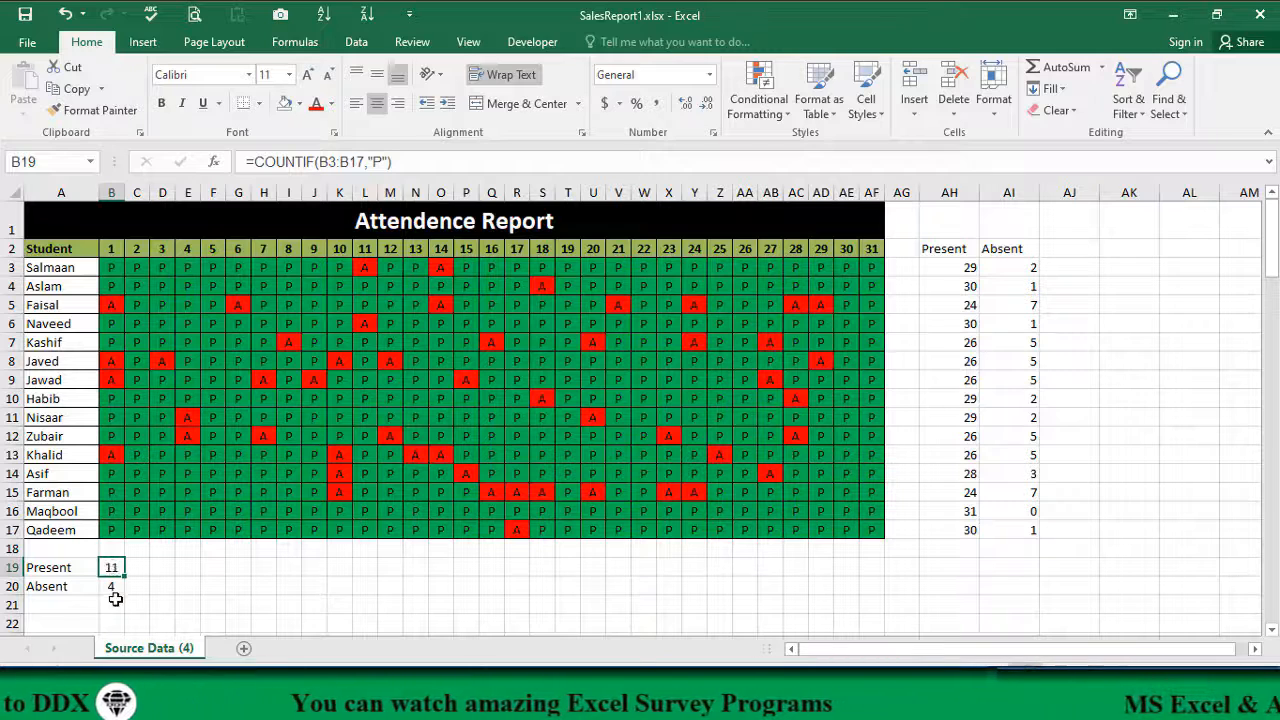
key("shift+Down")
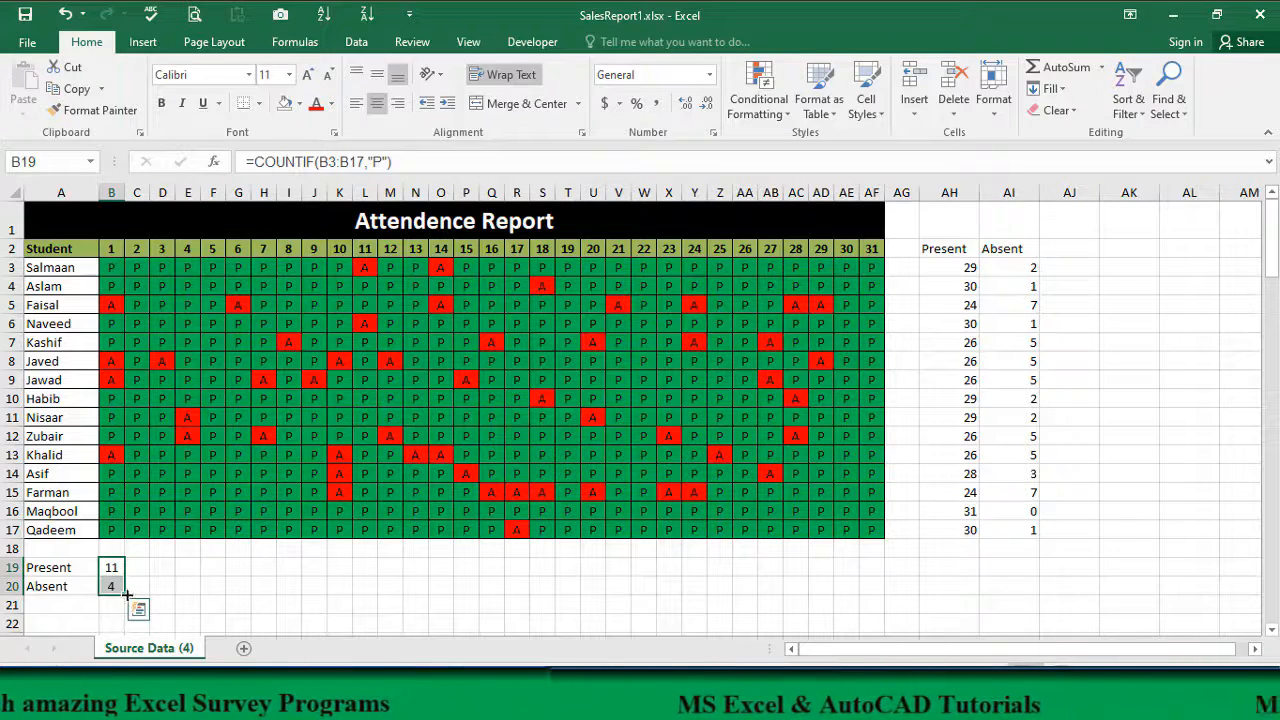
left_click_drag(724, 593, 870, 590)
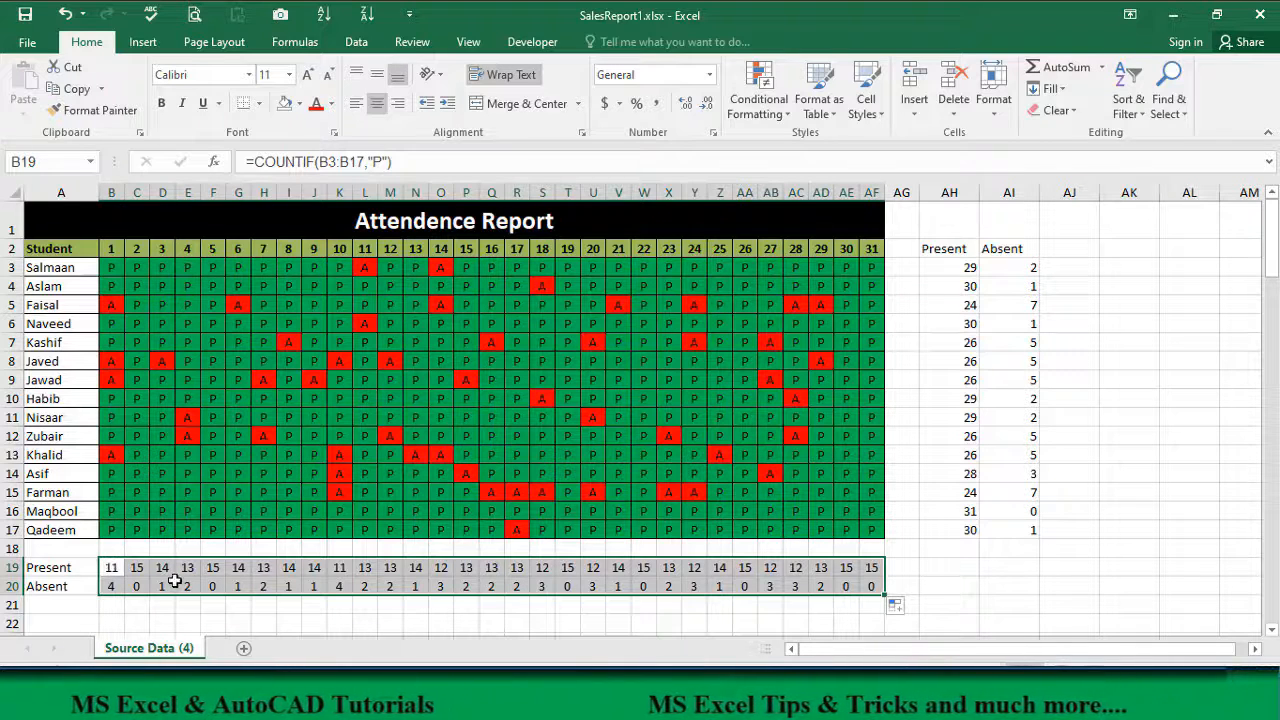
left_click(111, 567)
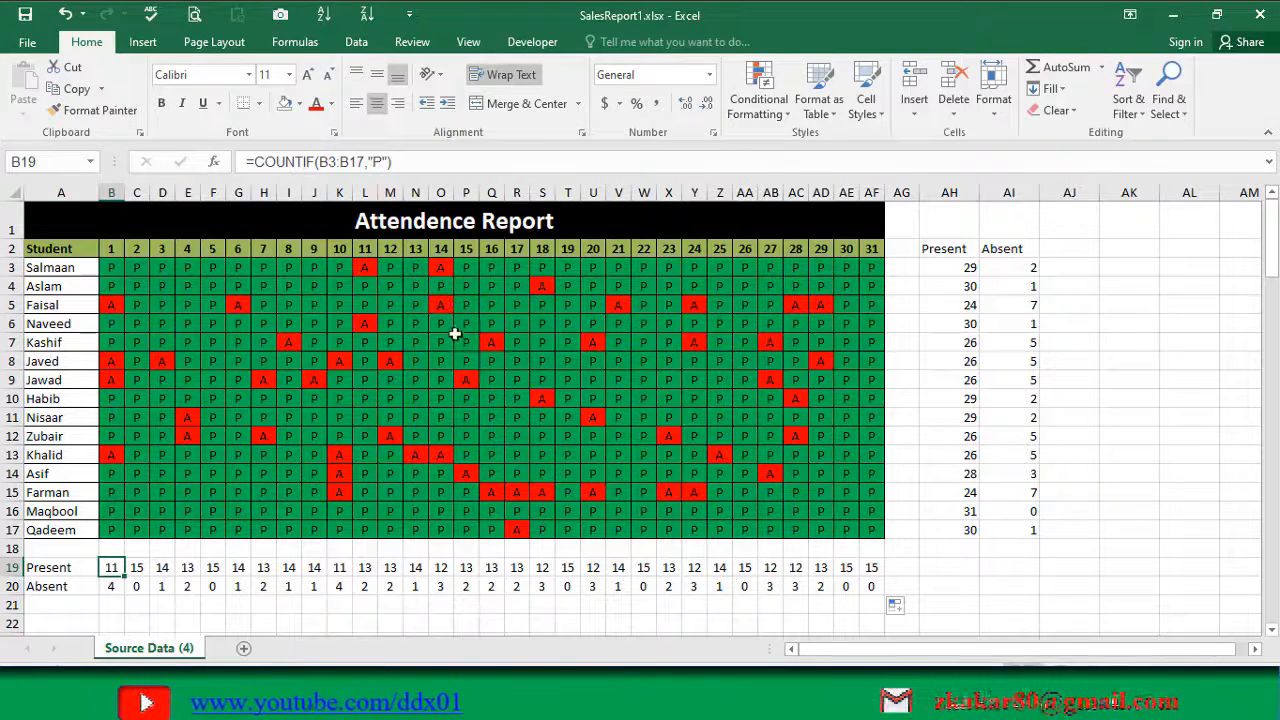
left_click(593, 362)
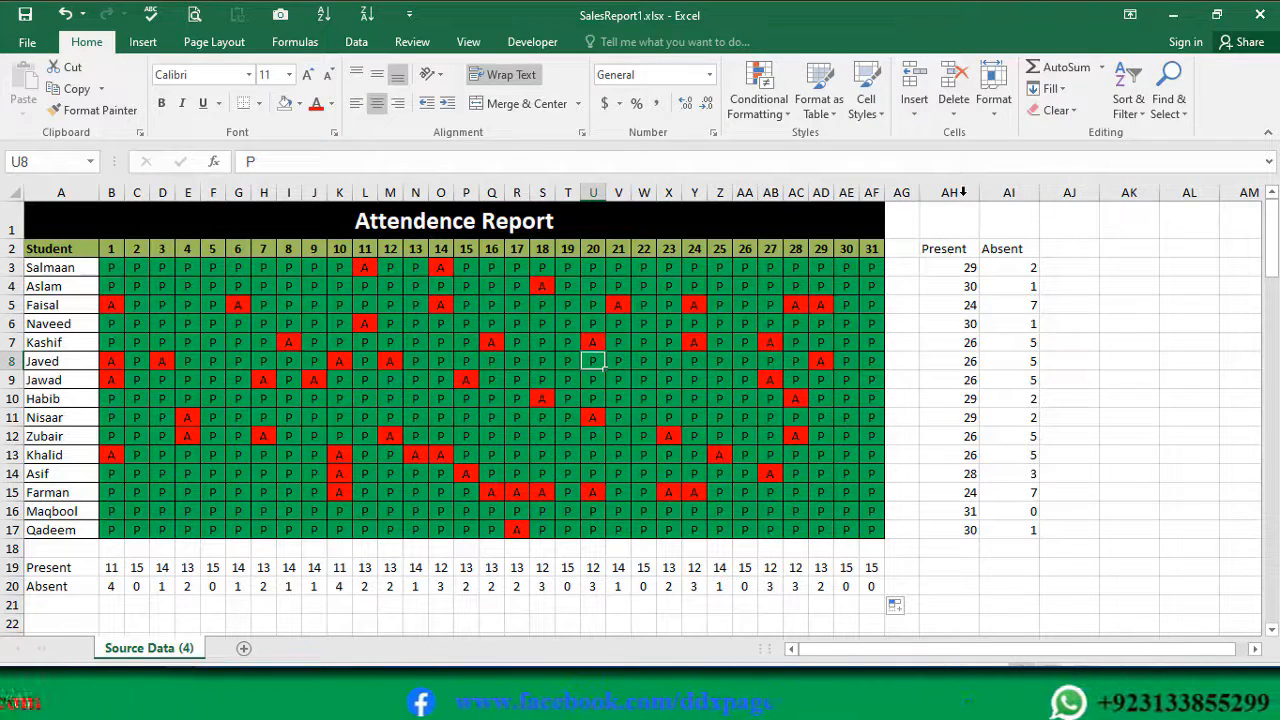
left_click(948, 267)
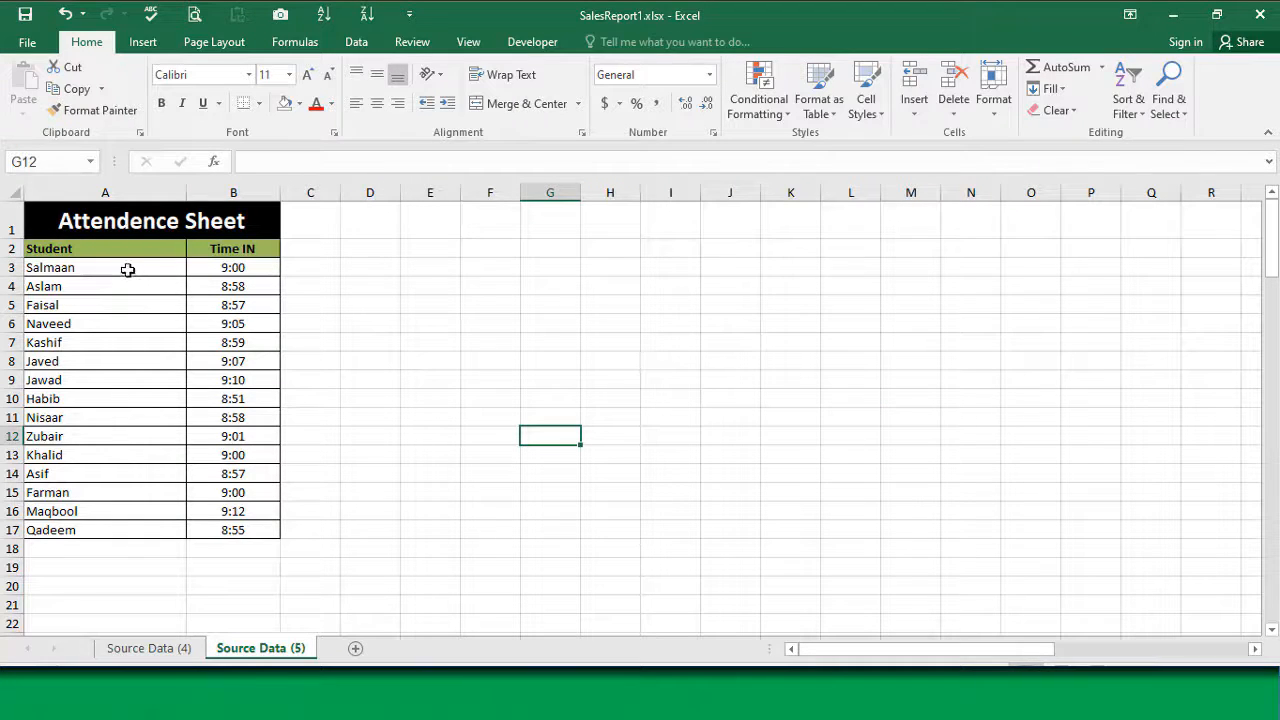
Step: Create a conditional formatting rule for the Time IN cells B3:B17 that formats only cell values greater than 9:00
left_click(236, 268)
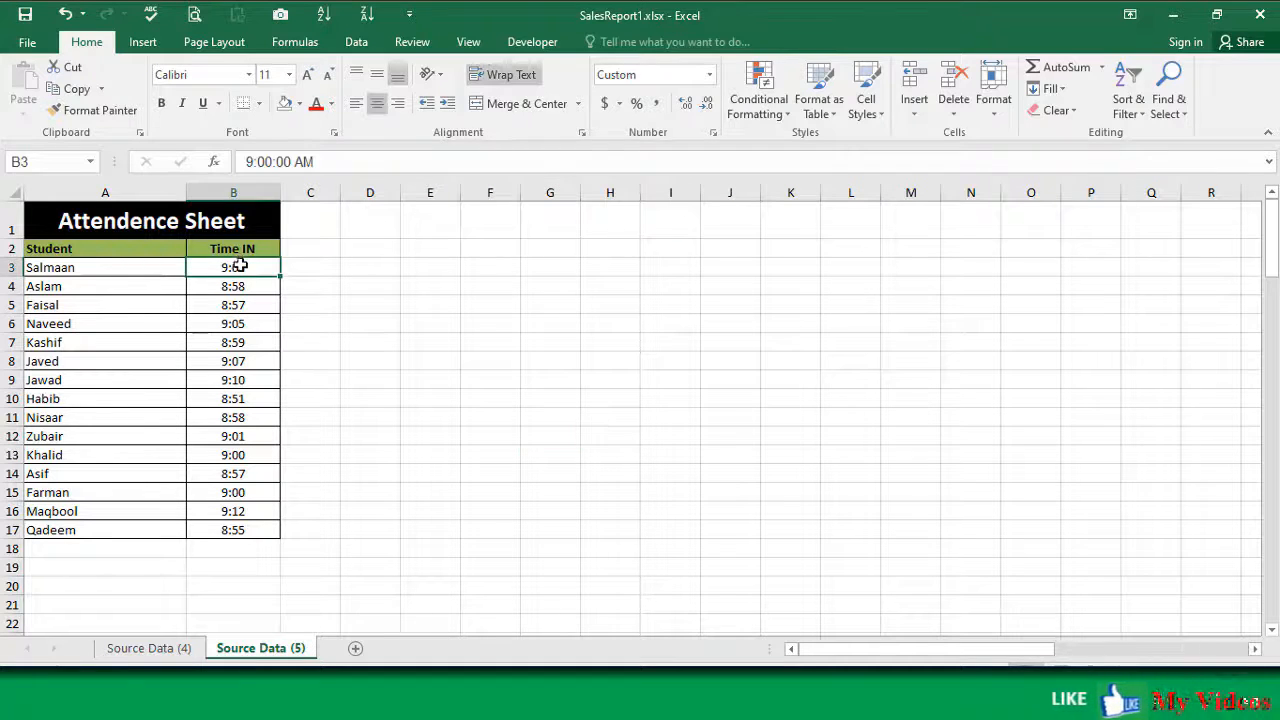
left_click(228, 532, "shift")
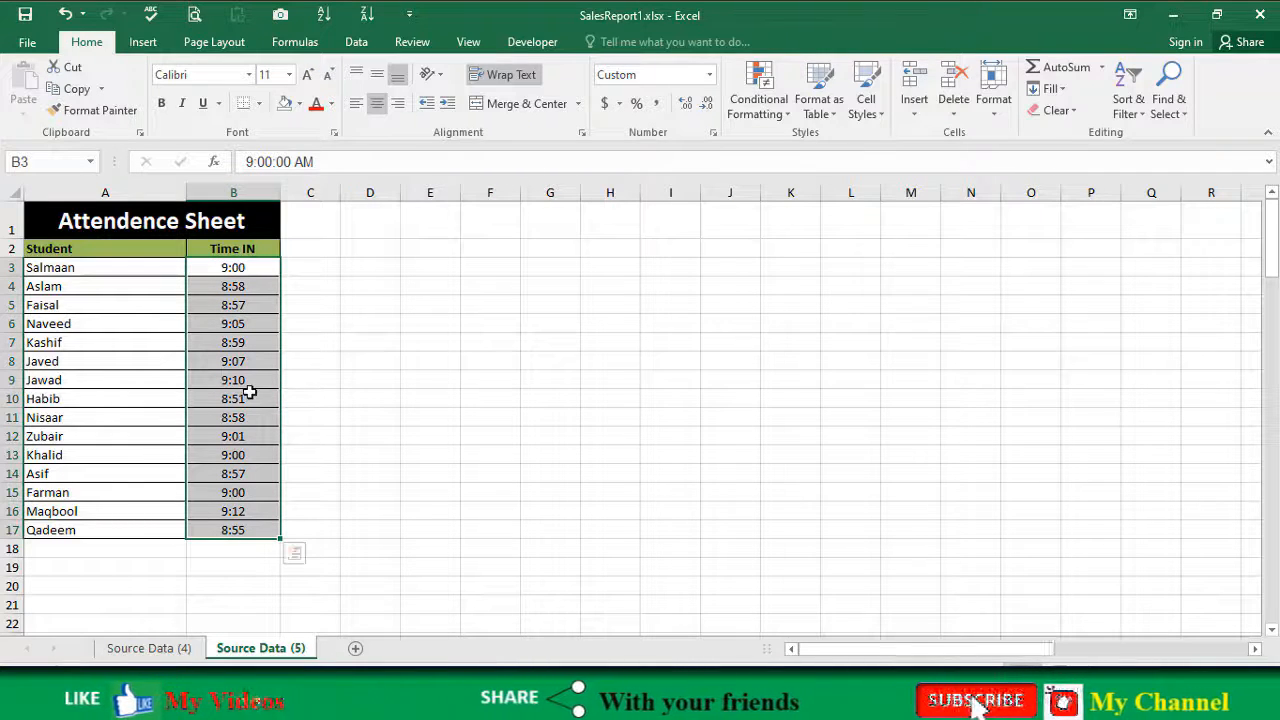
left_click(247, 272)
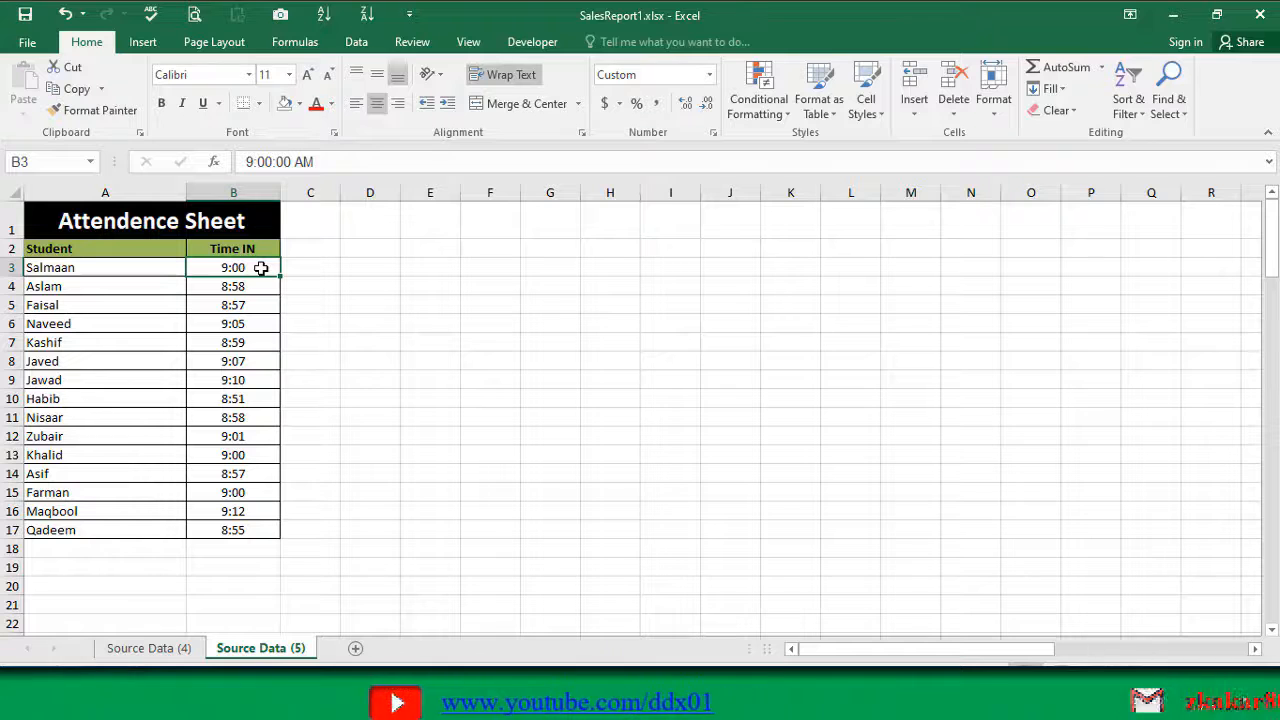
key("shift+Down")
key("shift+Down")
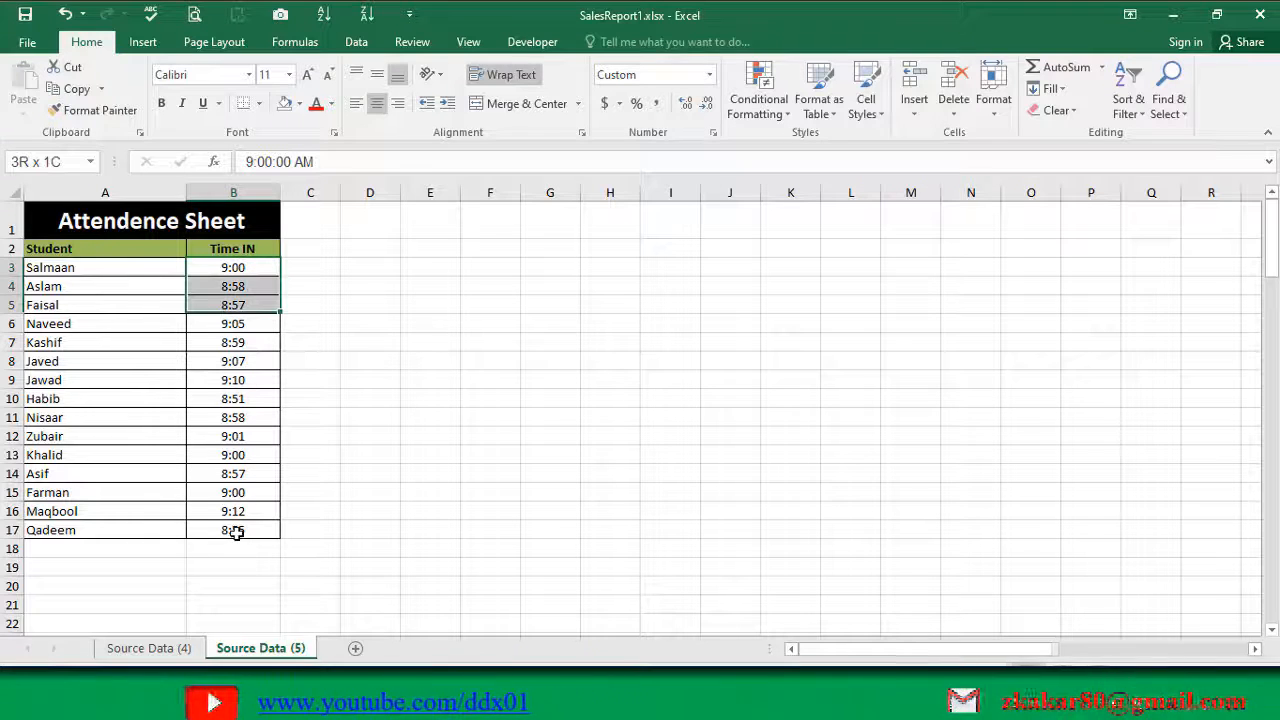
key("shift+Down")
key("shift+Down")
key("shift+Down")
key("shift+Down")
key("shift+Down")
key("shift+Down")
key("shift+Down")
key("shift+Down")
key("shift+Down")
key("shift+Down")
key("shift+Down")
key("shift+Down")
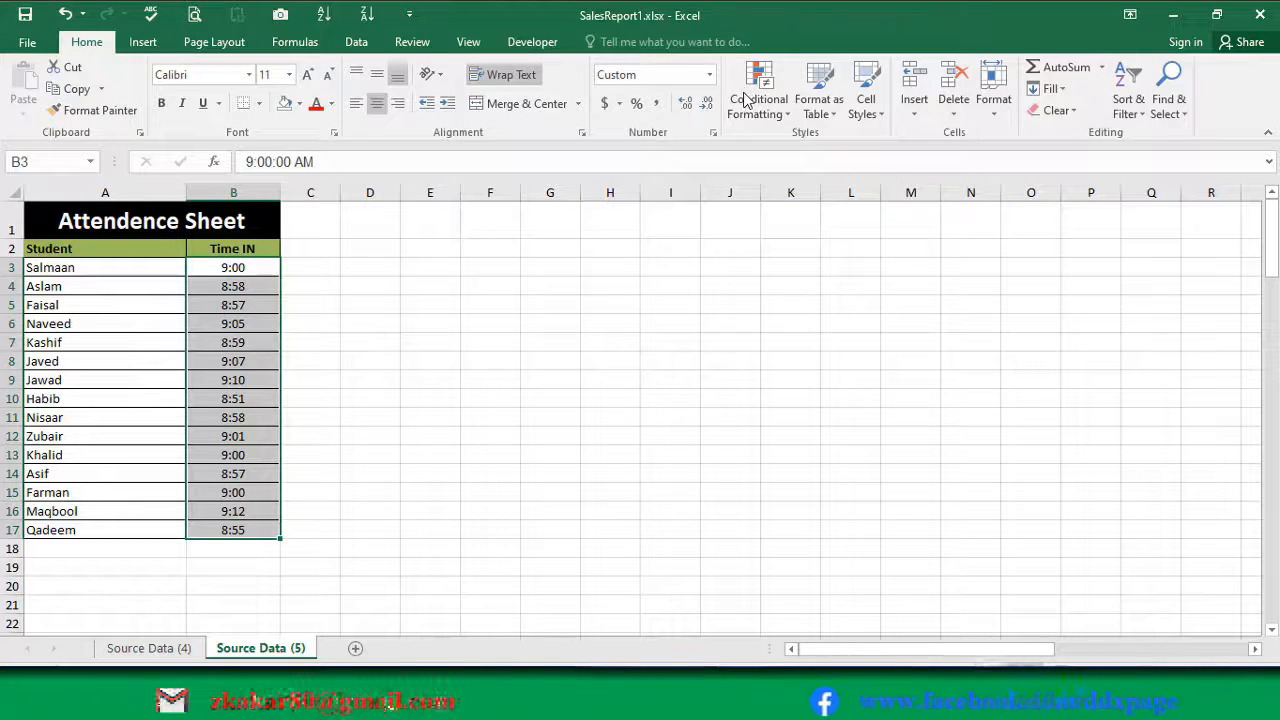
left_click(615, 217)
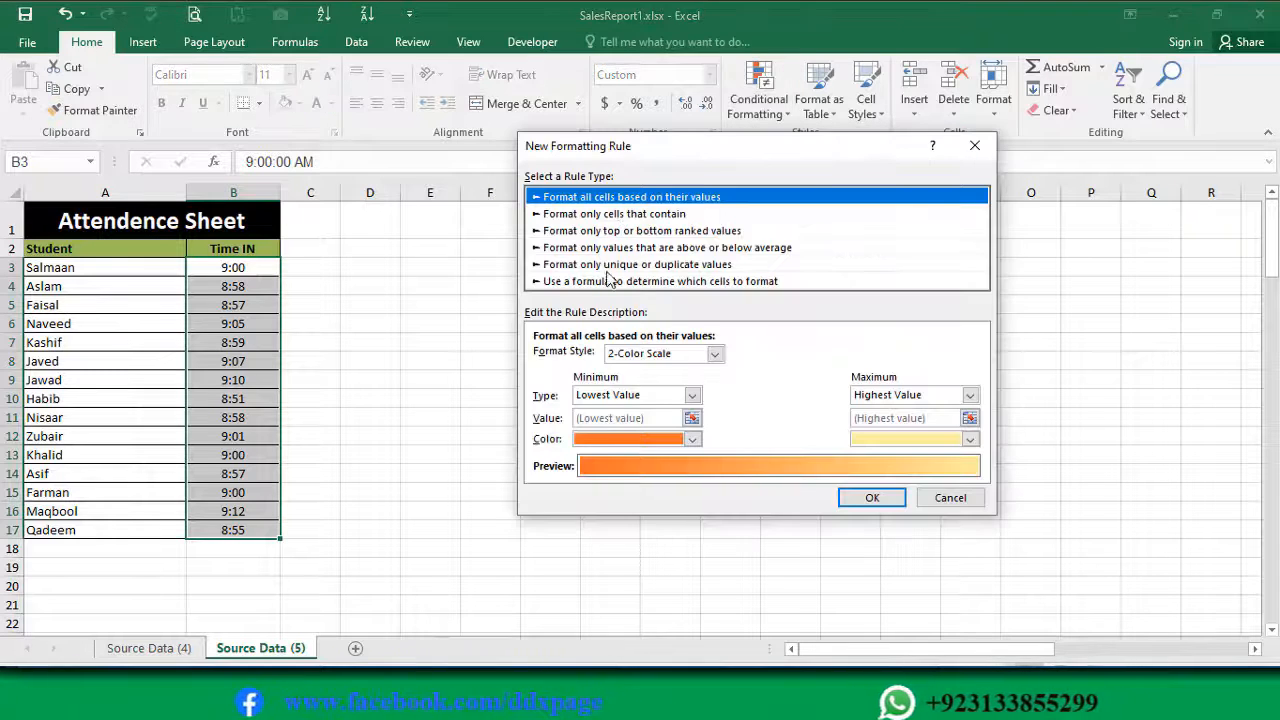
left_click(780, 357)
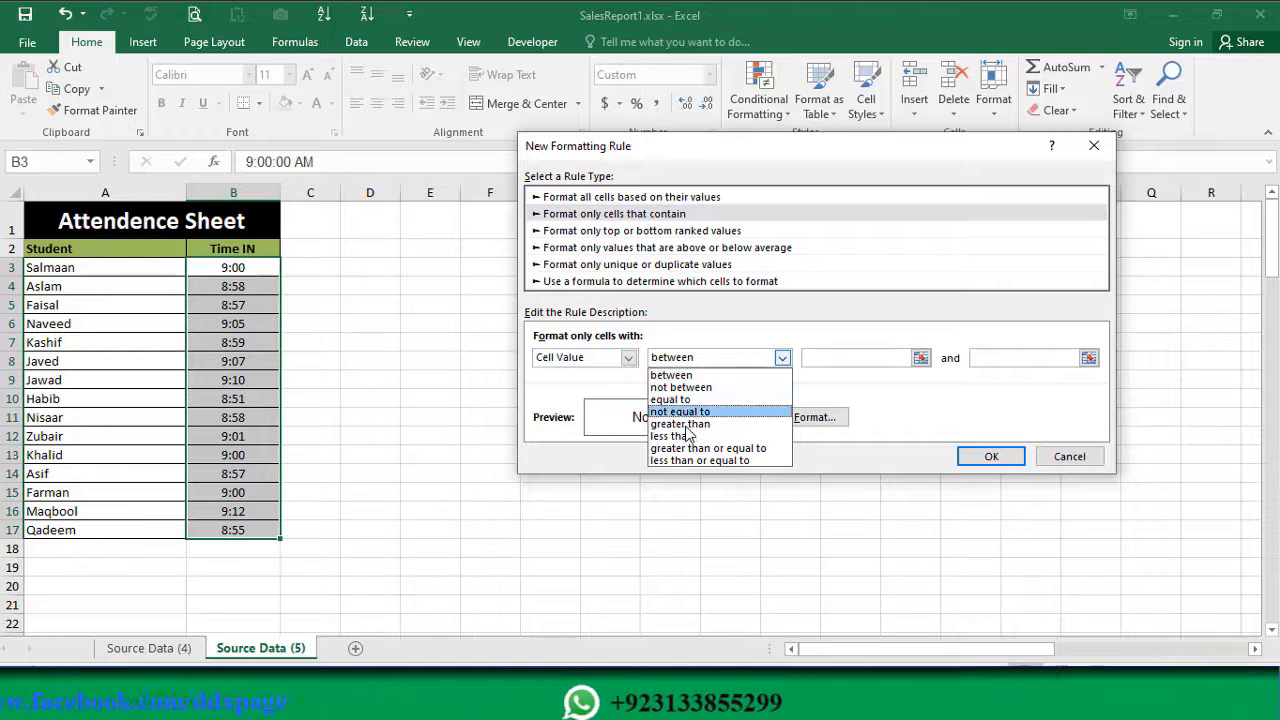
left_click(857, 358)
type("9:00")
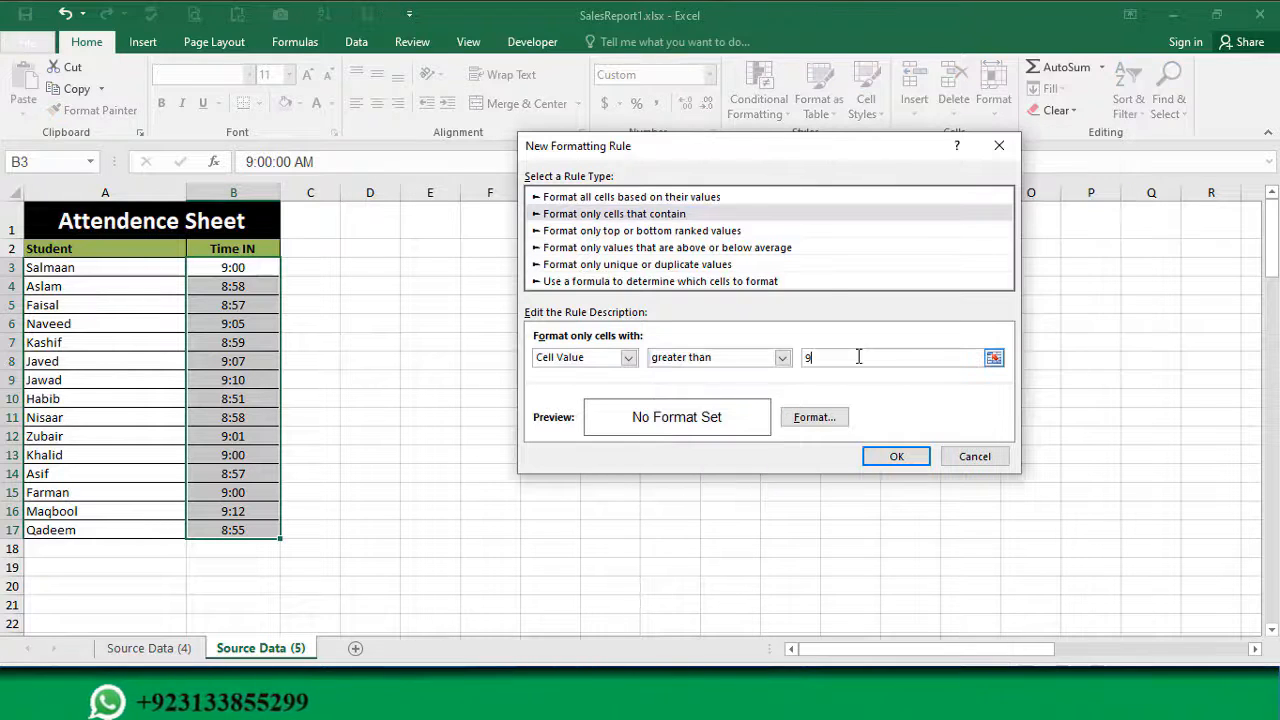
Step: Give the late-arrival rule a red fill and apply it to the Time IN cells
key("Tab")
left_click(814, 417)
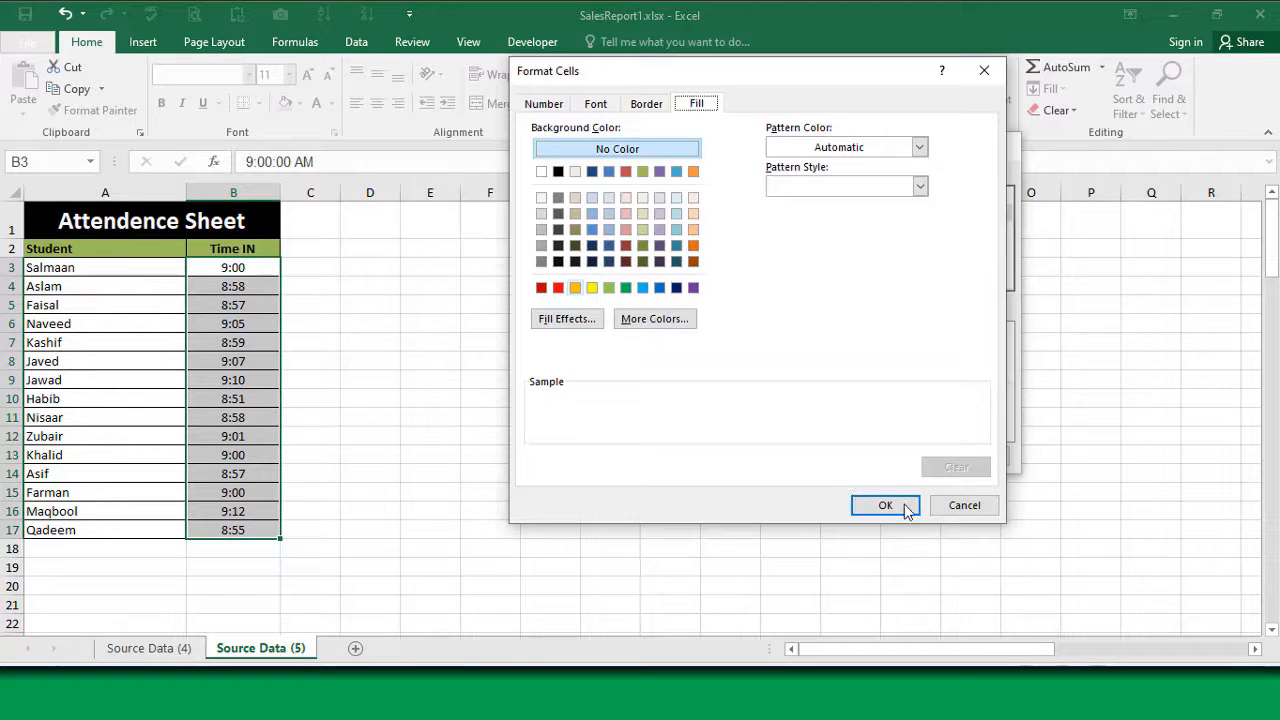
left_click(559, 288)
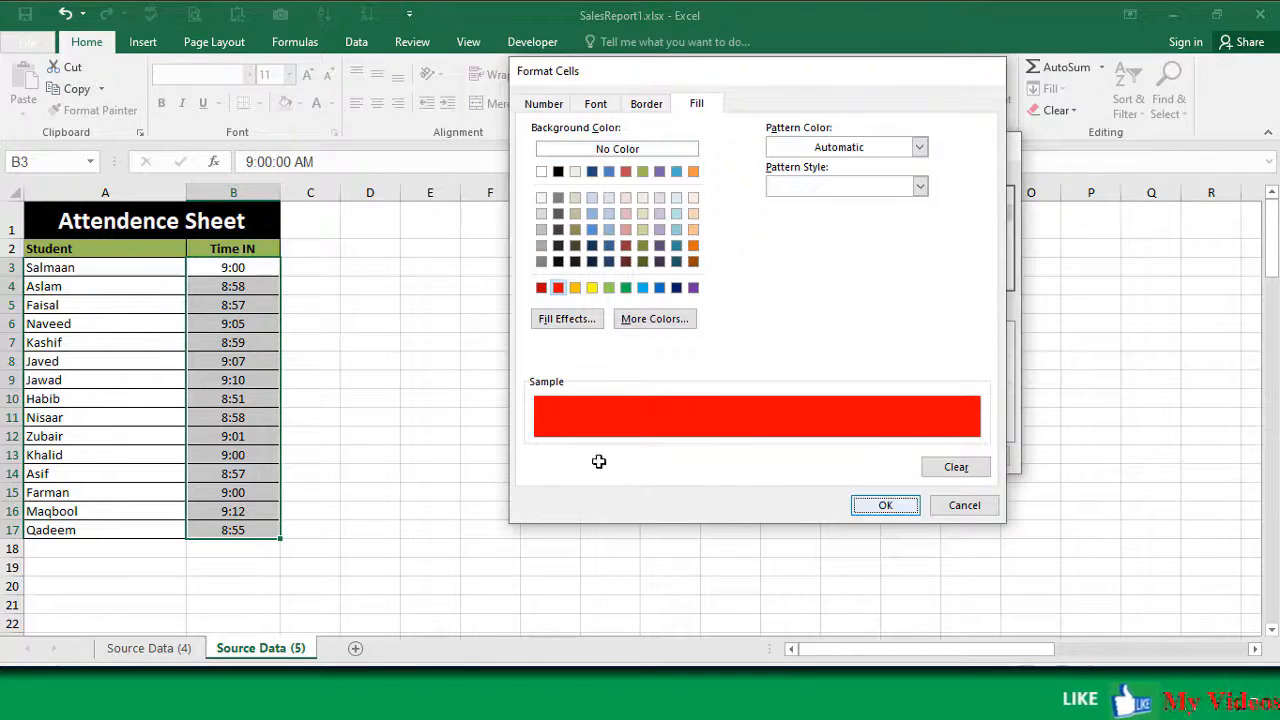
key("Return")
key("Return")
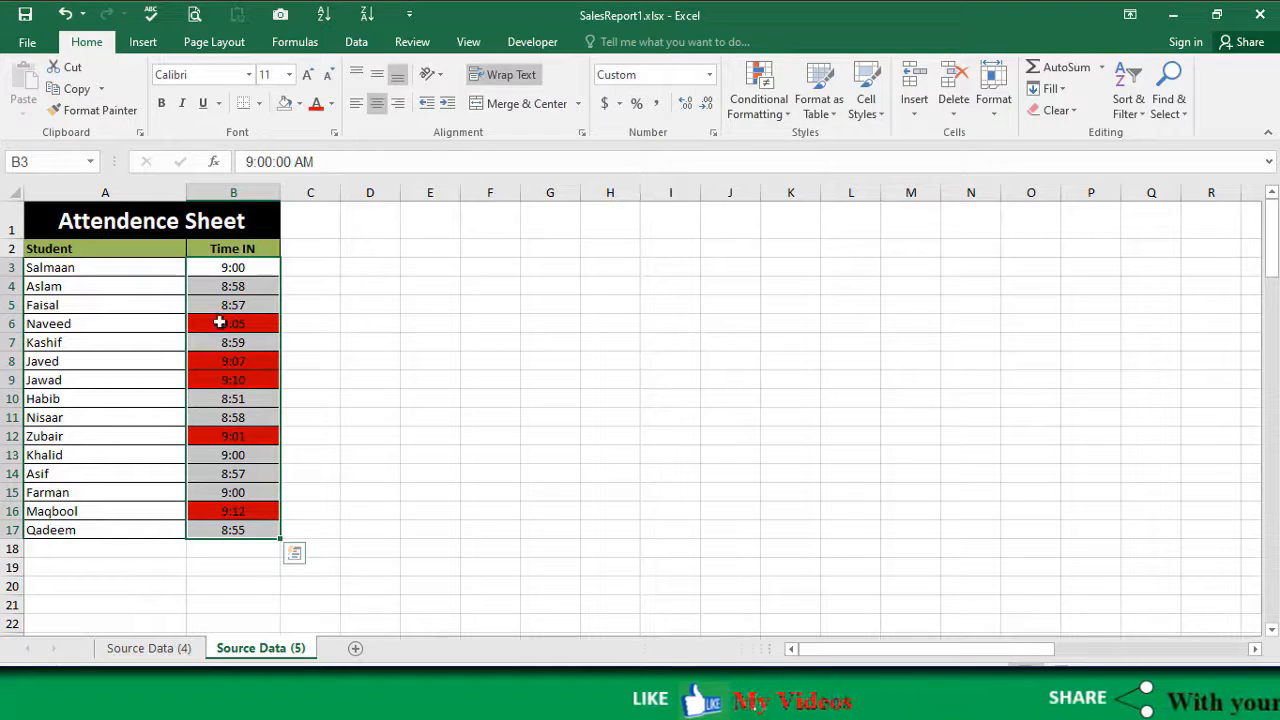
Step: Change the first student's Time IN in B3 to 9:05 to test the late-arrival rule
left_click(217, 324)
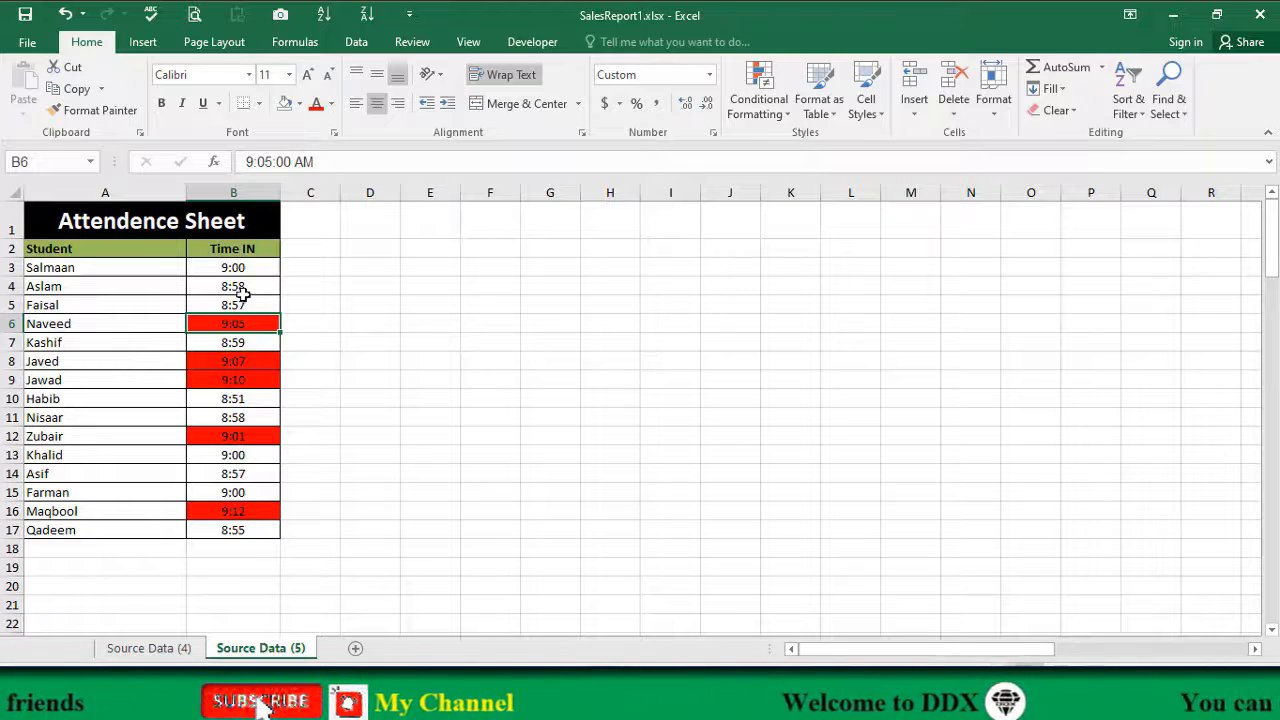
key("Up")
key("Up")
key("Up")
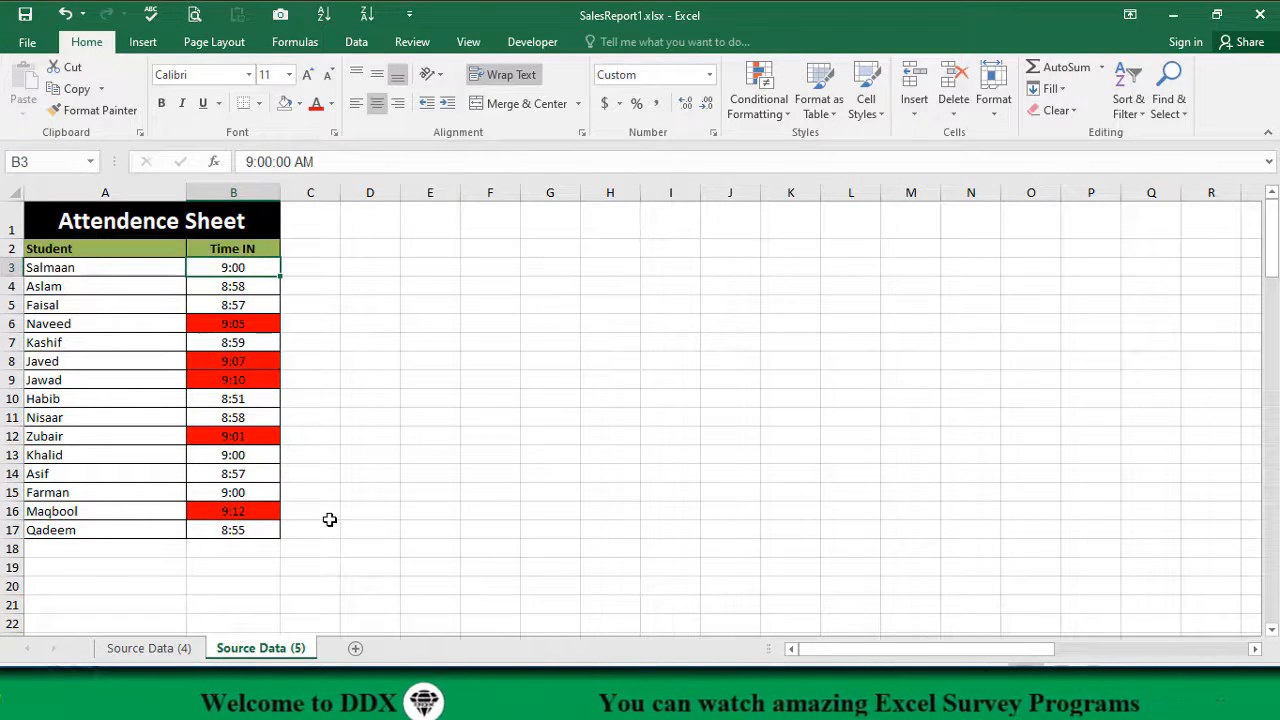
type("9:")
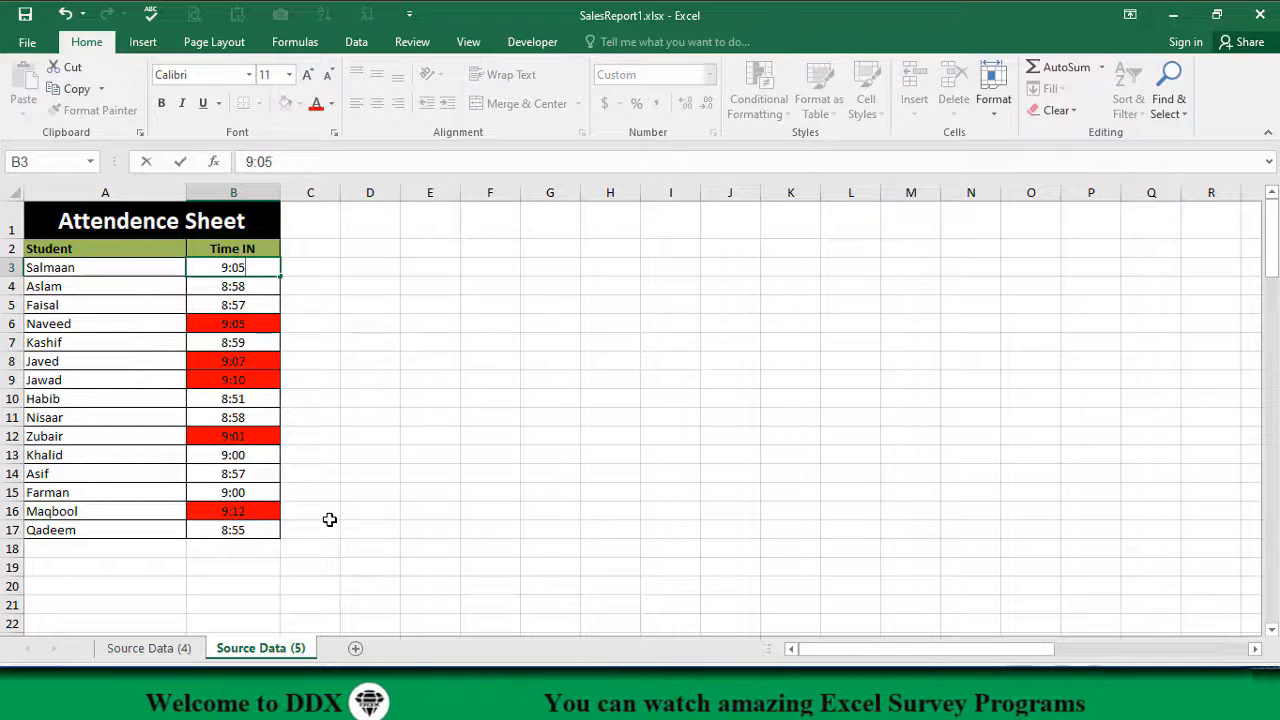
key("Return")
Step: Change the fourth student's Time IN in B6 to 8:57 to test the rule with an on-time arrival
key("Down")
key("Down")
type("8")
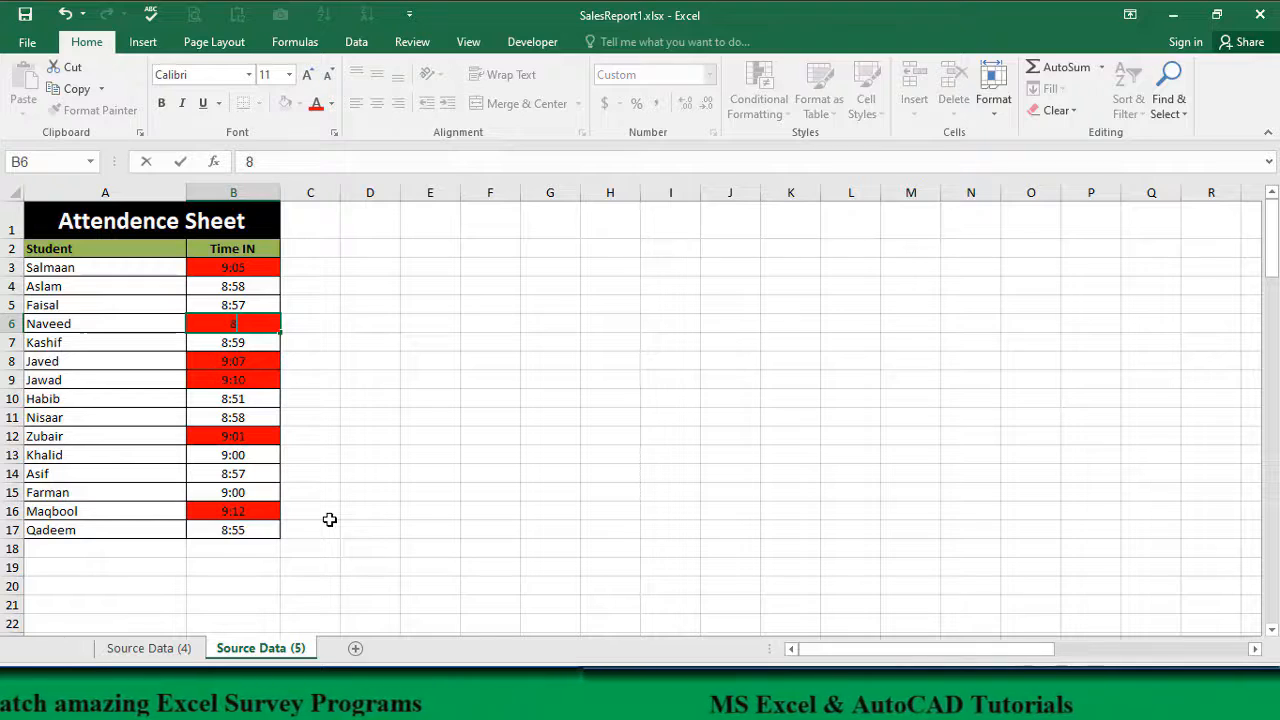
type(":57")
key("Return")
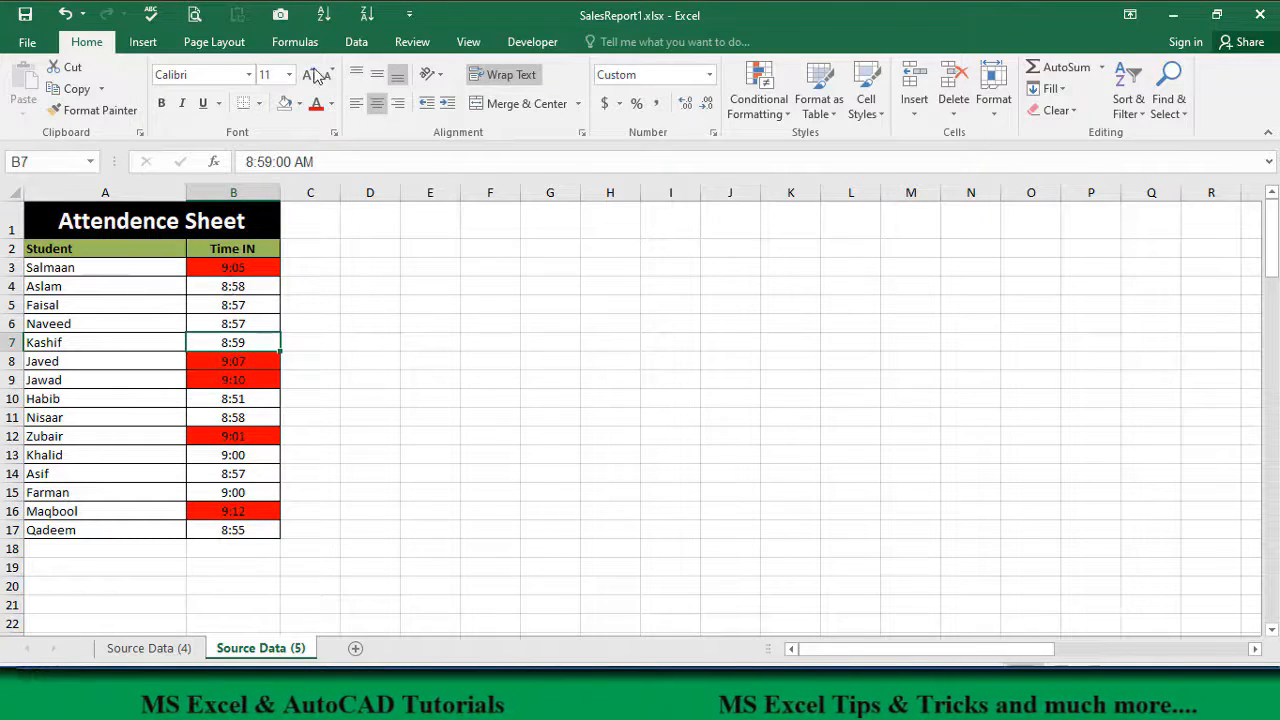
key("Up")
key("Up")
key("Up")
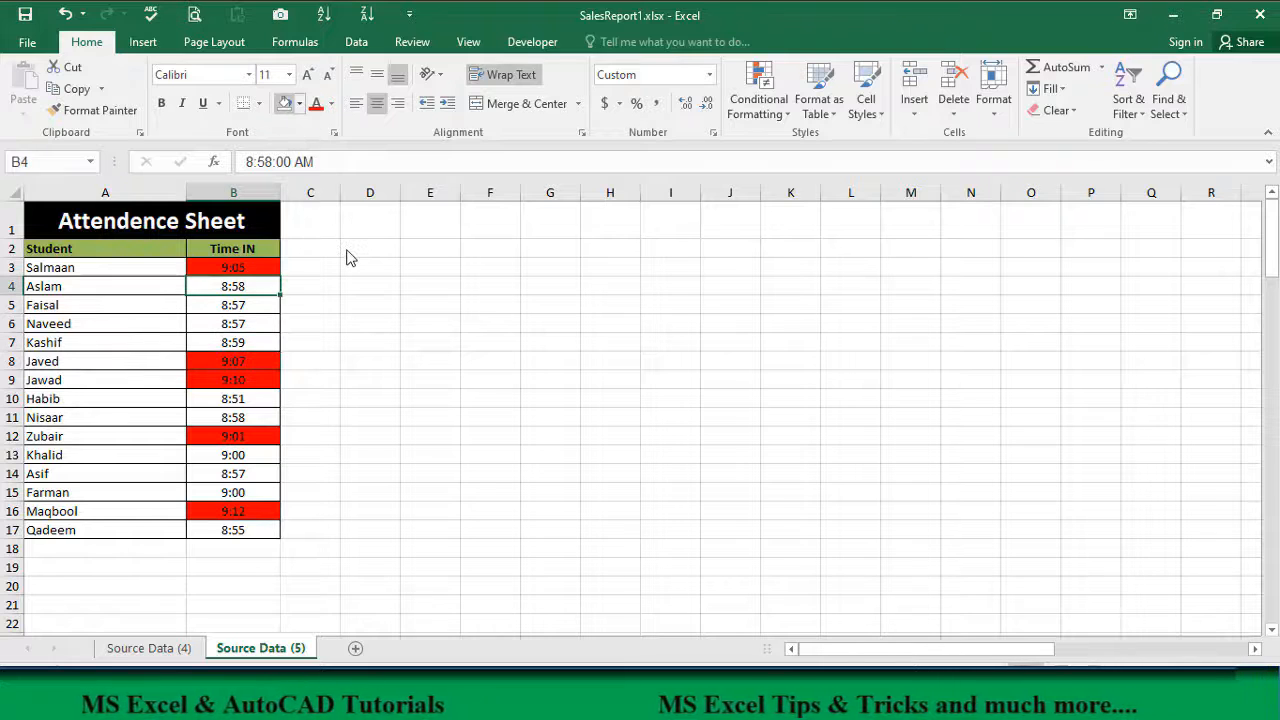
Step: Create a second conditional formatting rule for B3:B17 that formats only cell values less than or equal to 9:00
left_click(299, 104)
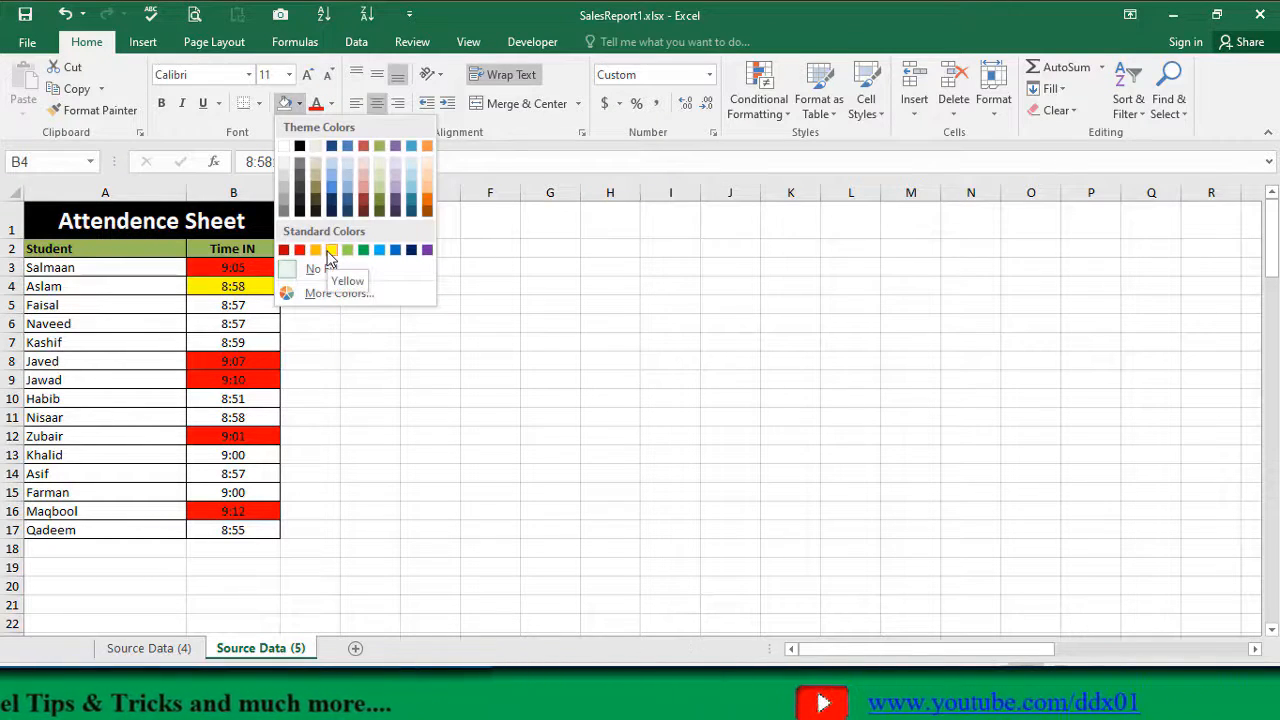
left_click(231, 280)
left_click_drag(231, 269, 277, 468)
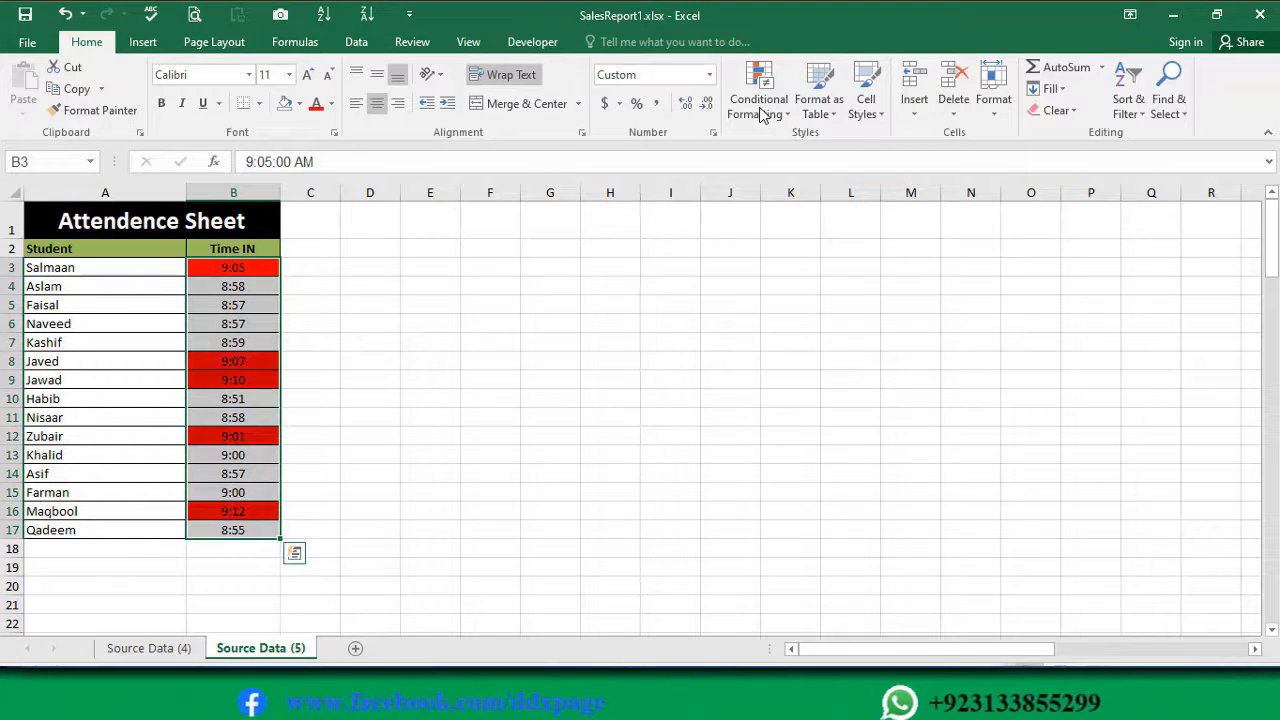
left_click(760, 102)
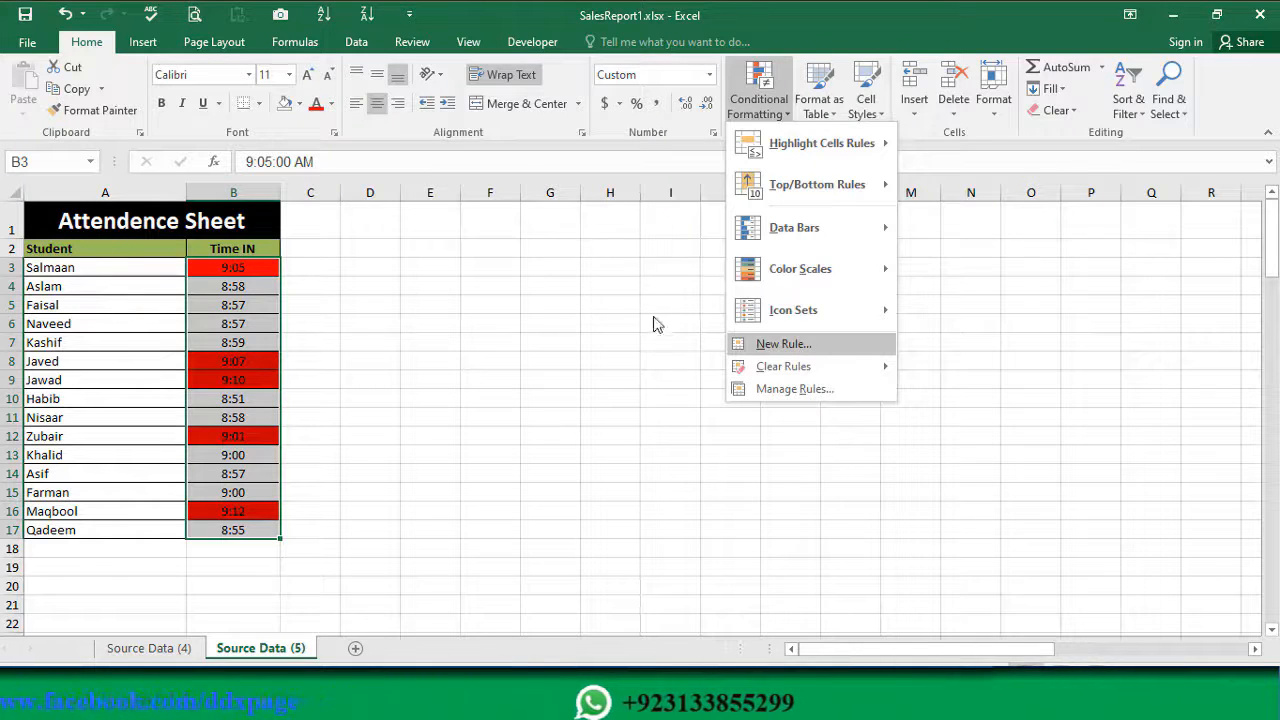
left_click(783, 343)
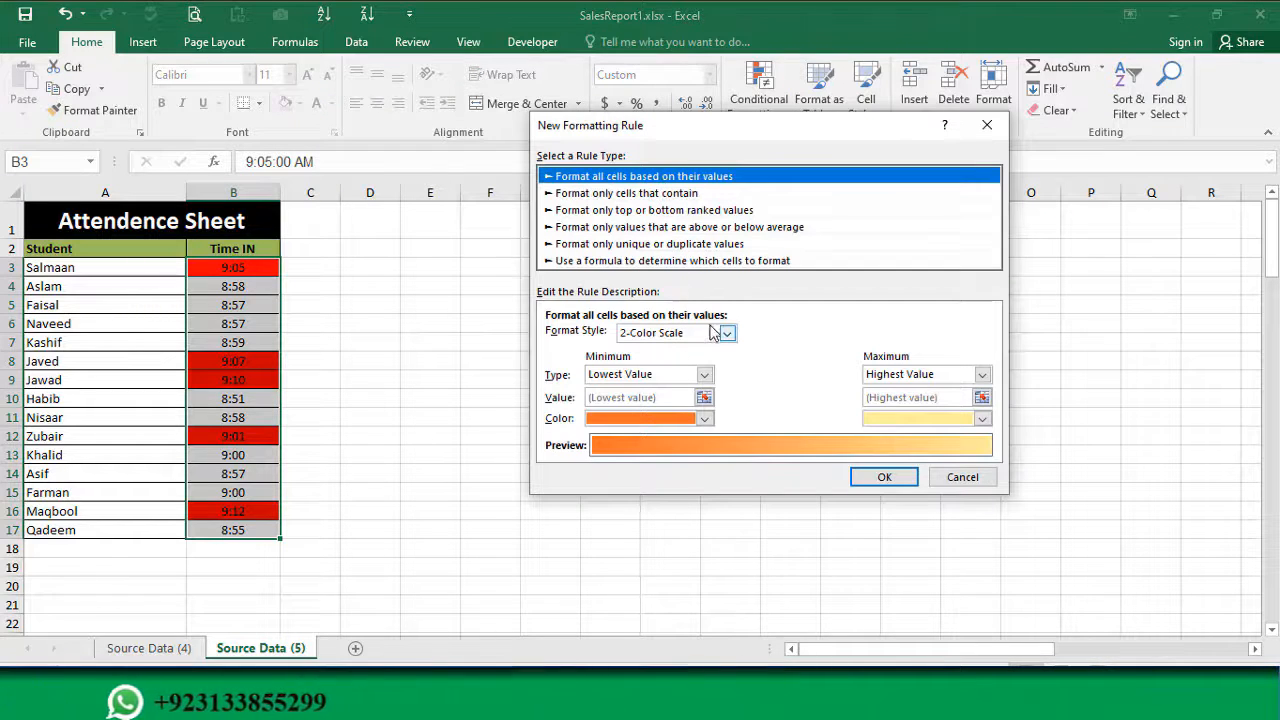
key("Down")
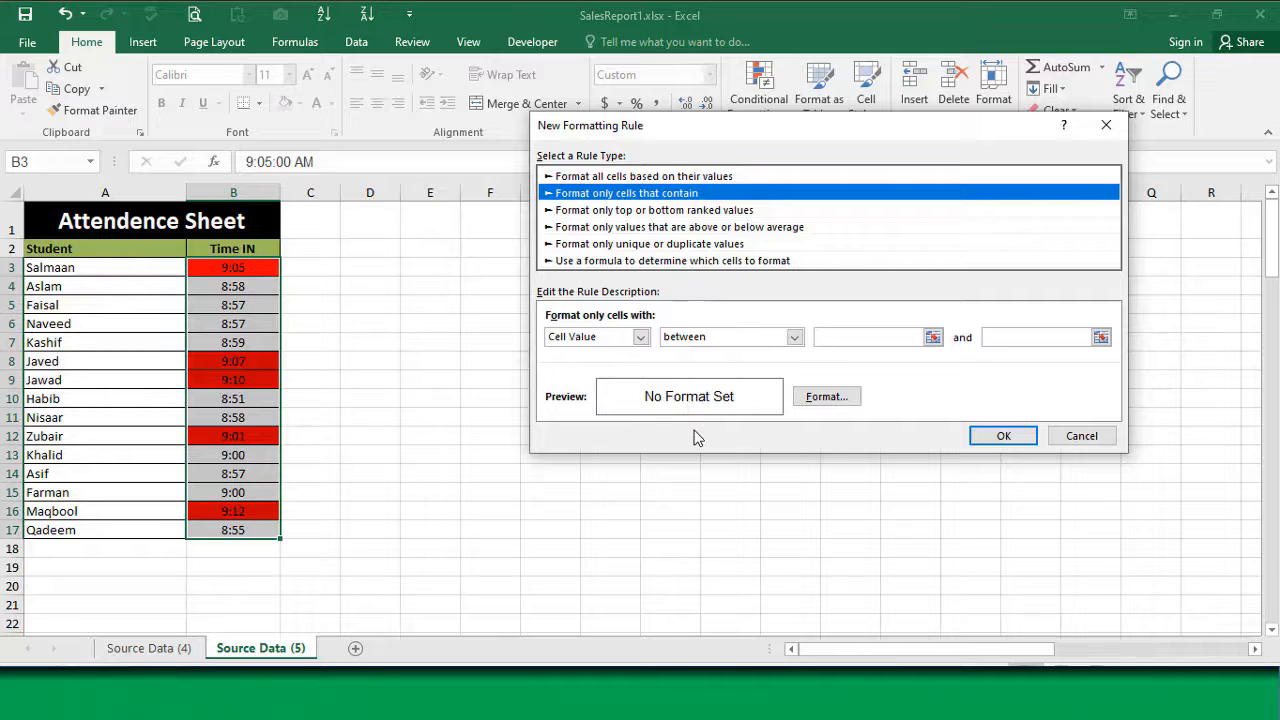
left_click(704, 337)
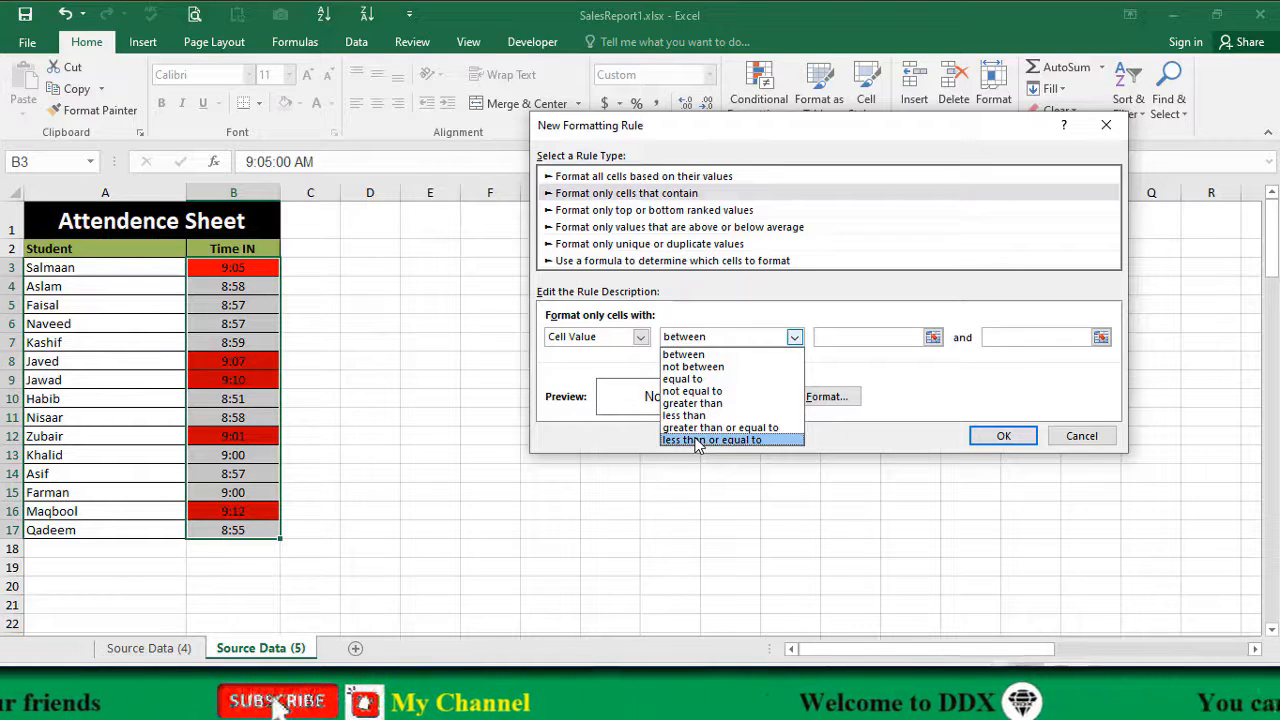
left_click(845, 336)
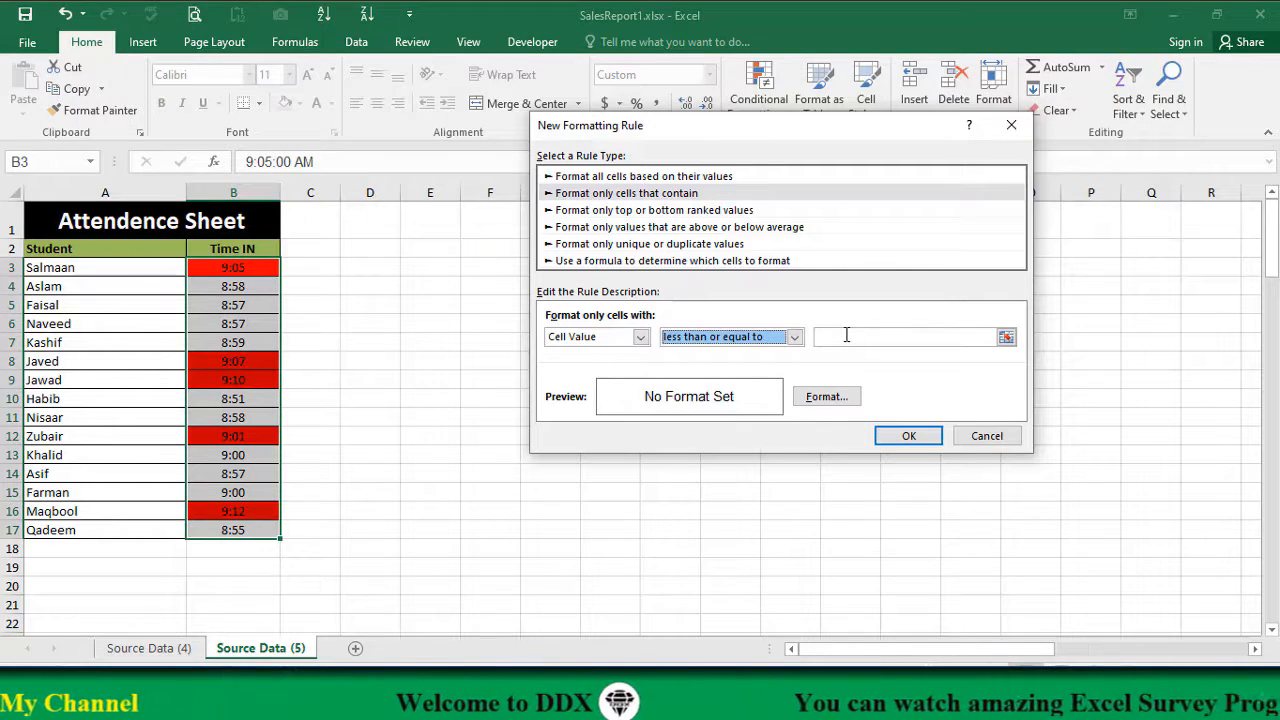
left_click(846, 336)
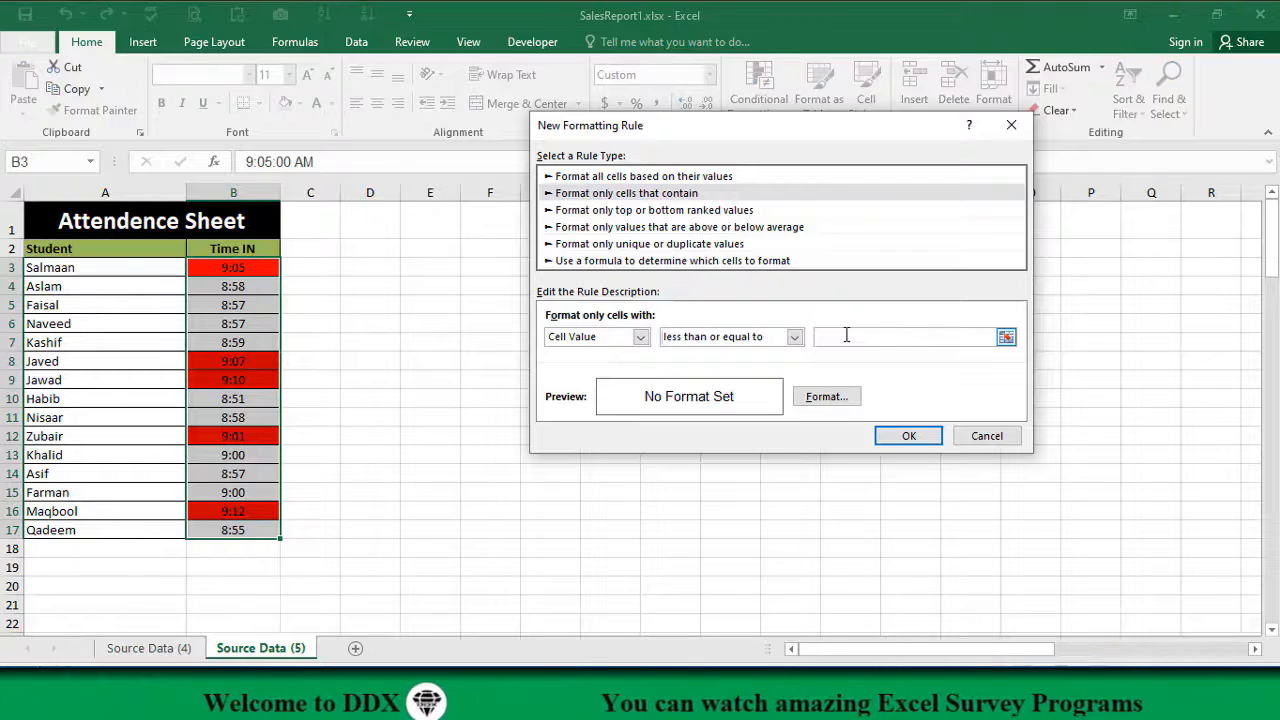
type("9:00")
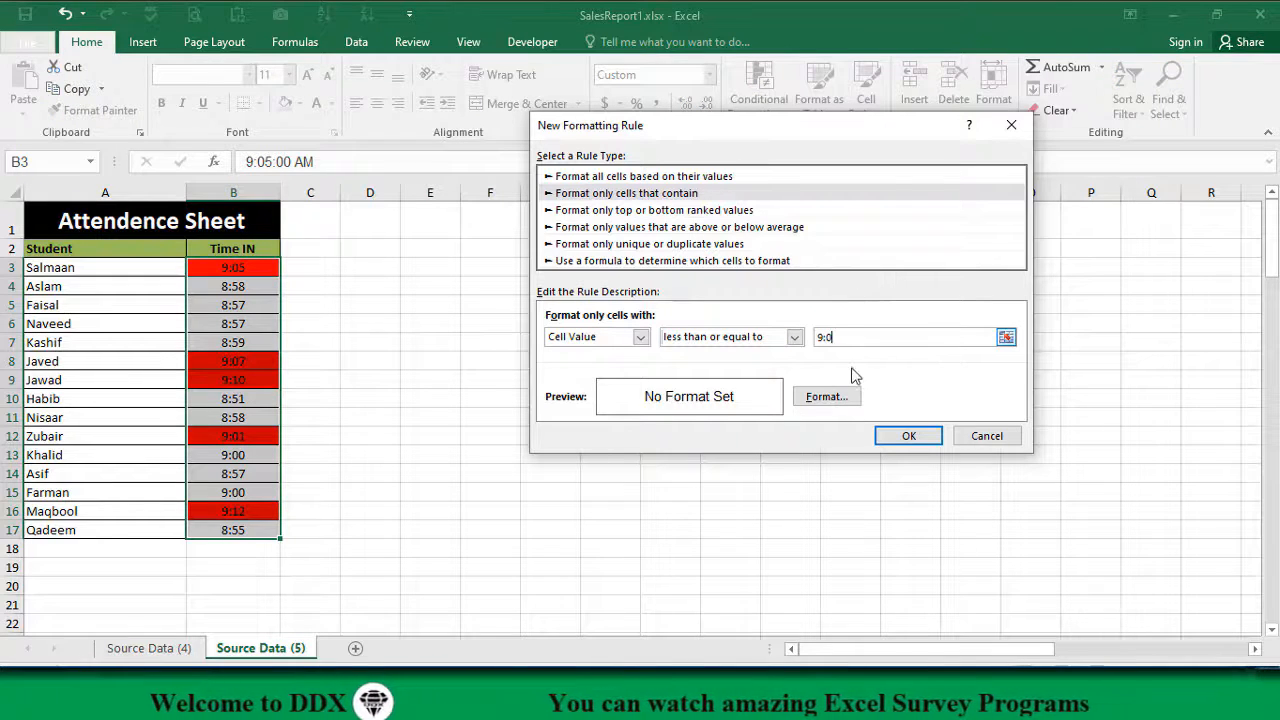
Step: Give the on-time rule an olive green fill and apply it to the Time IN cells
left_click(826, 397)
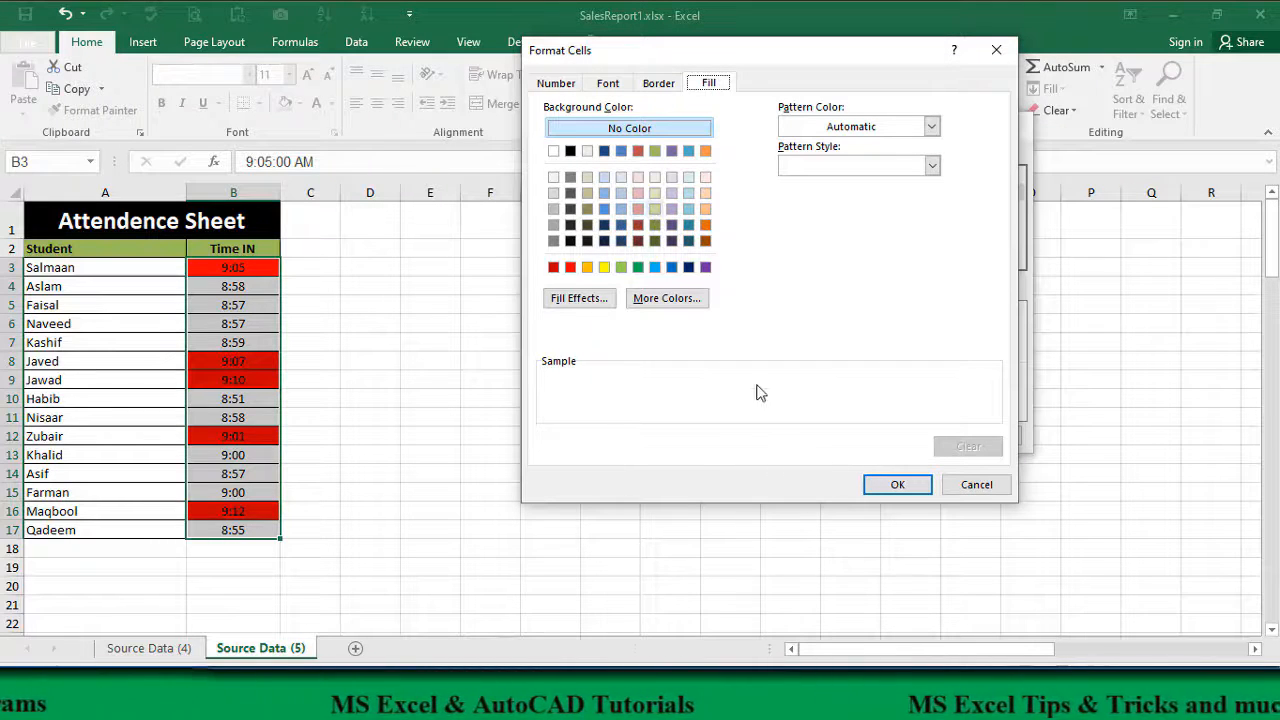
left_click(654, 208)
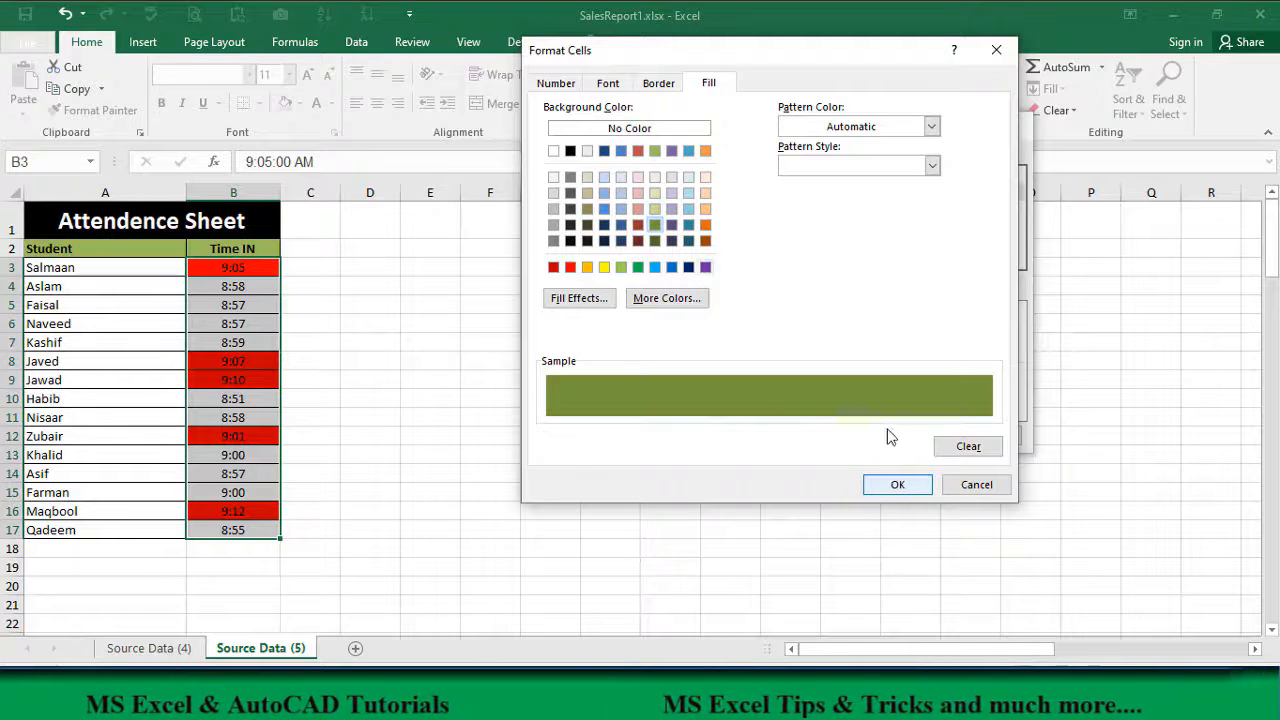
key("Return")
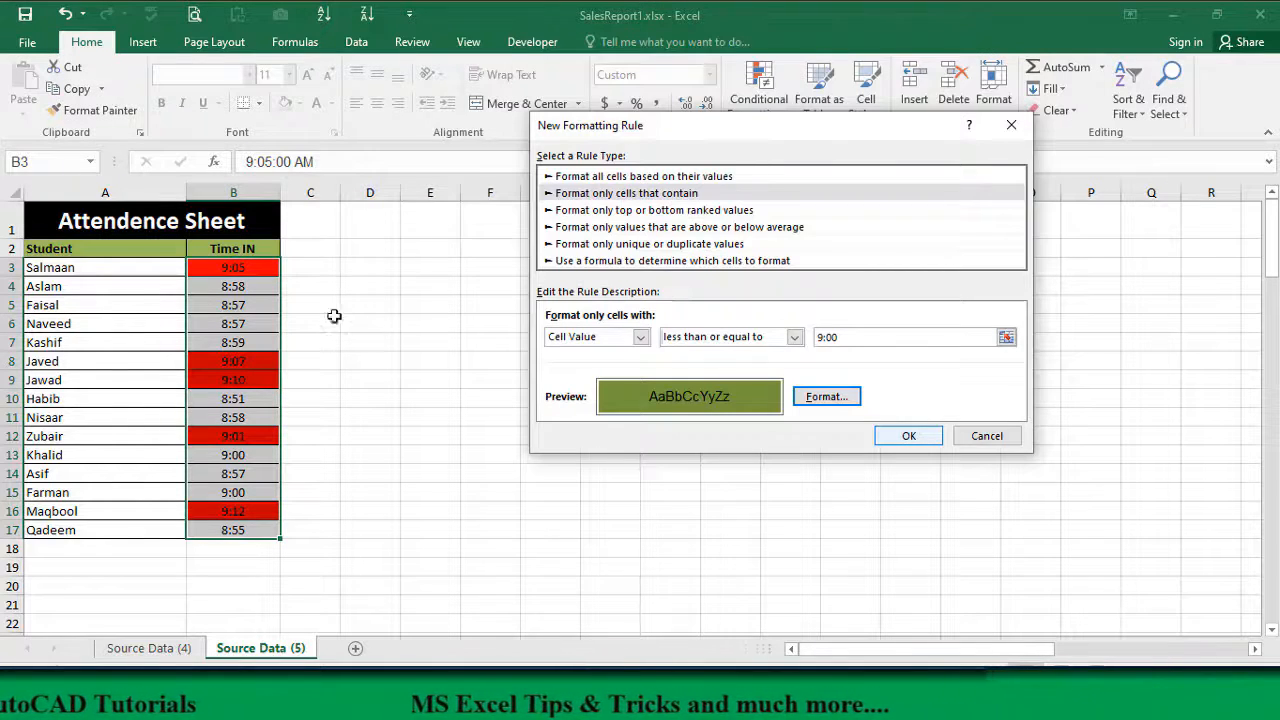
key("Return")
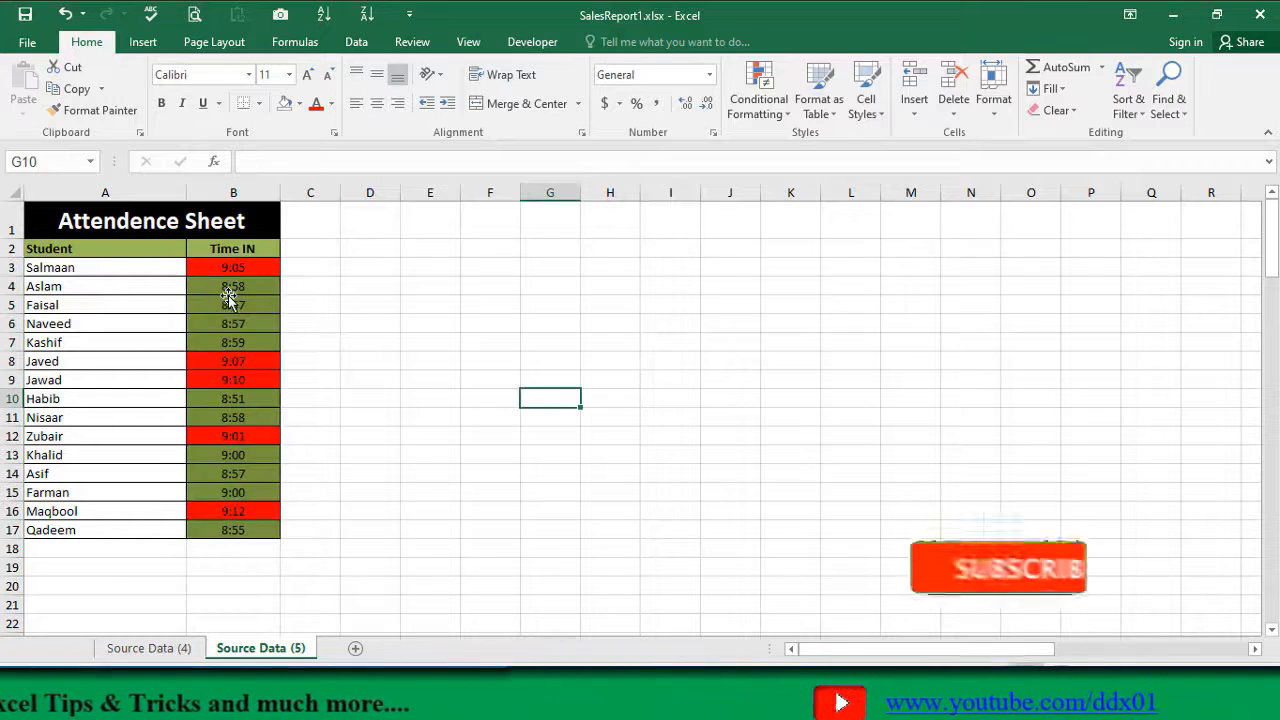
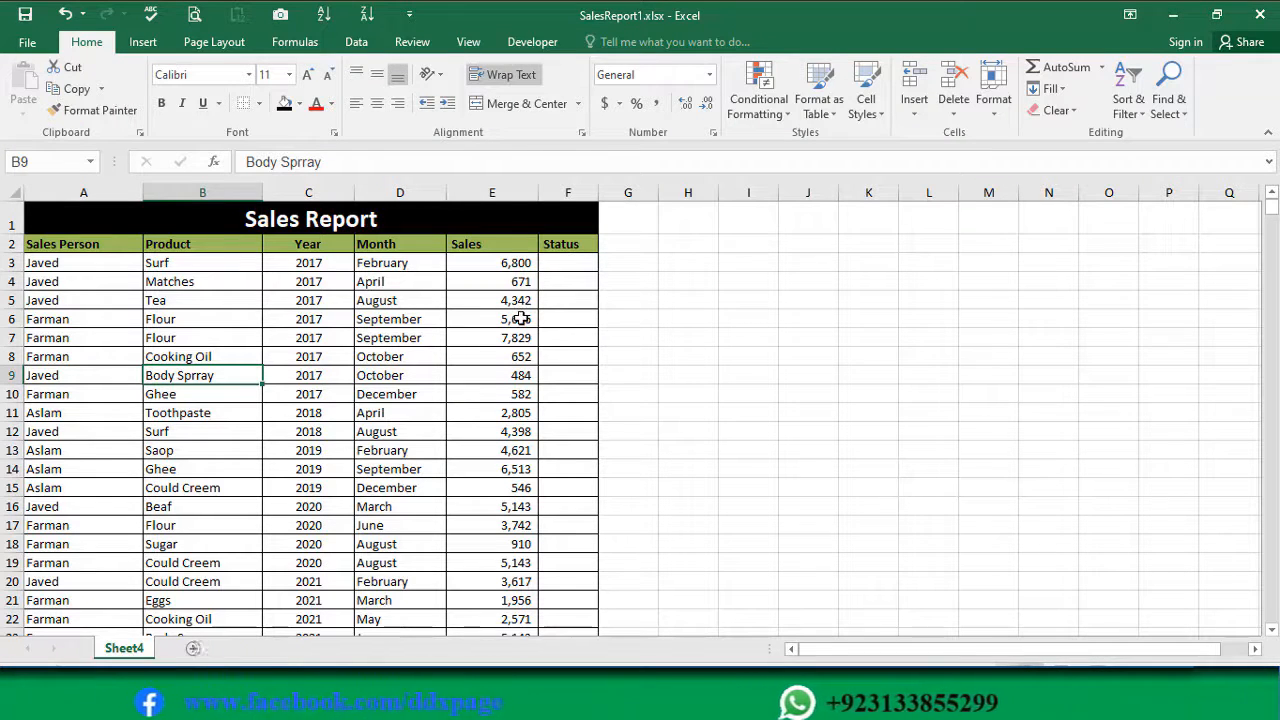
Step: Enter OK in the Sales Report's Status column for rows 3, 8, 11, 12, 16, 20 and 25
left_click(566, 263)
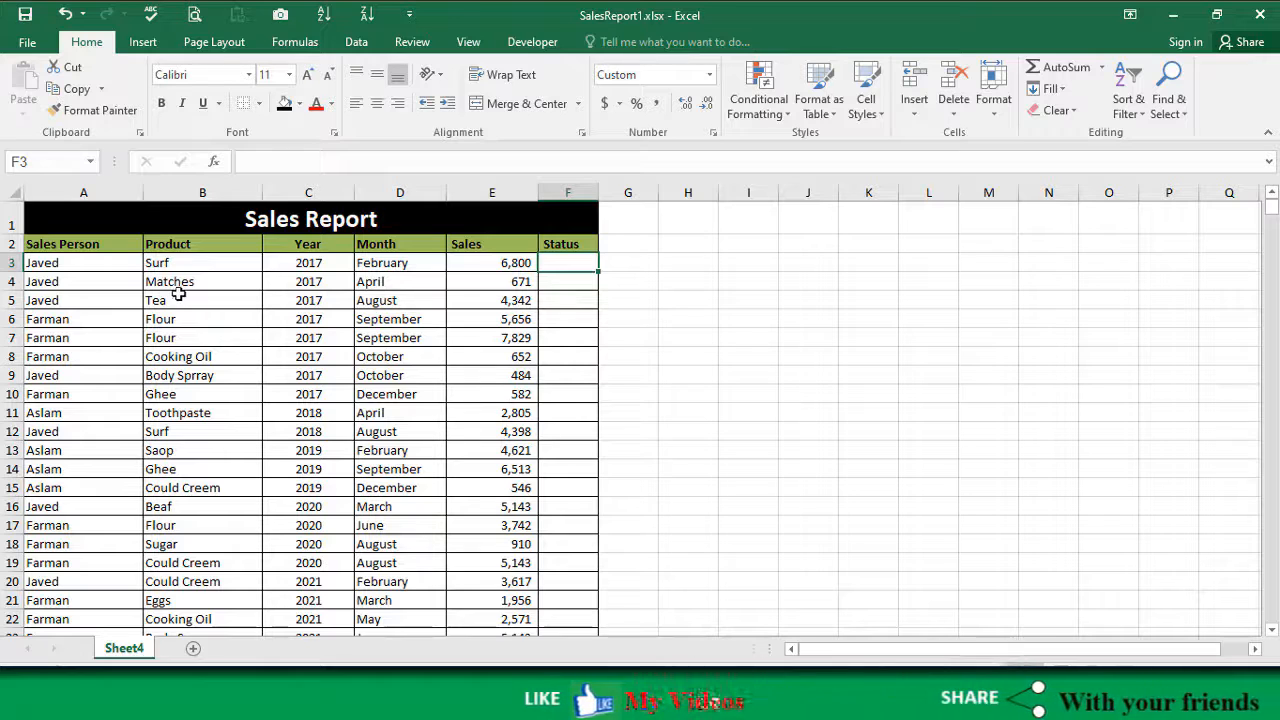
left_click(563, 301)
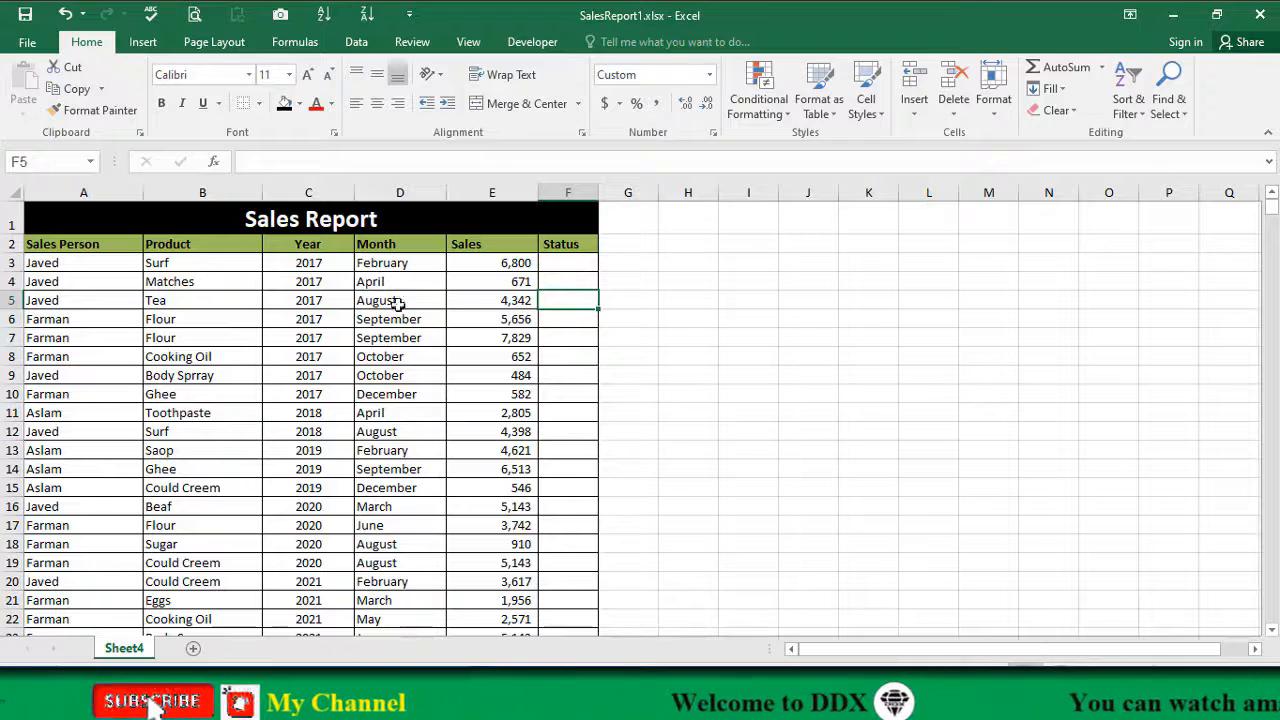
key("Up")
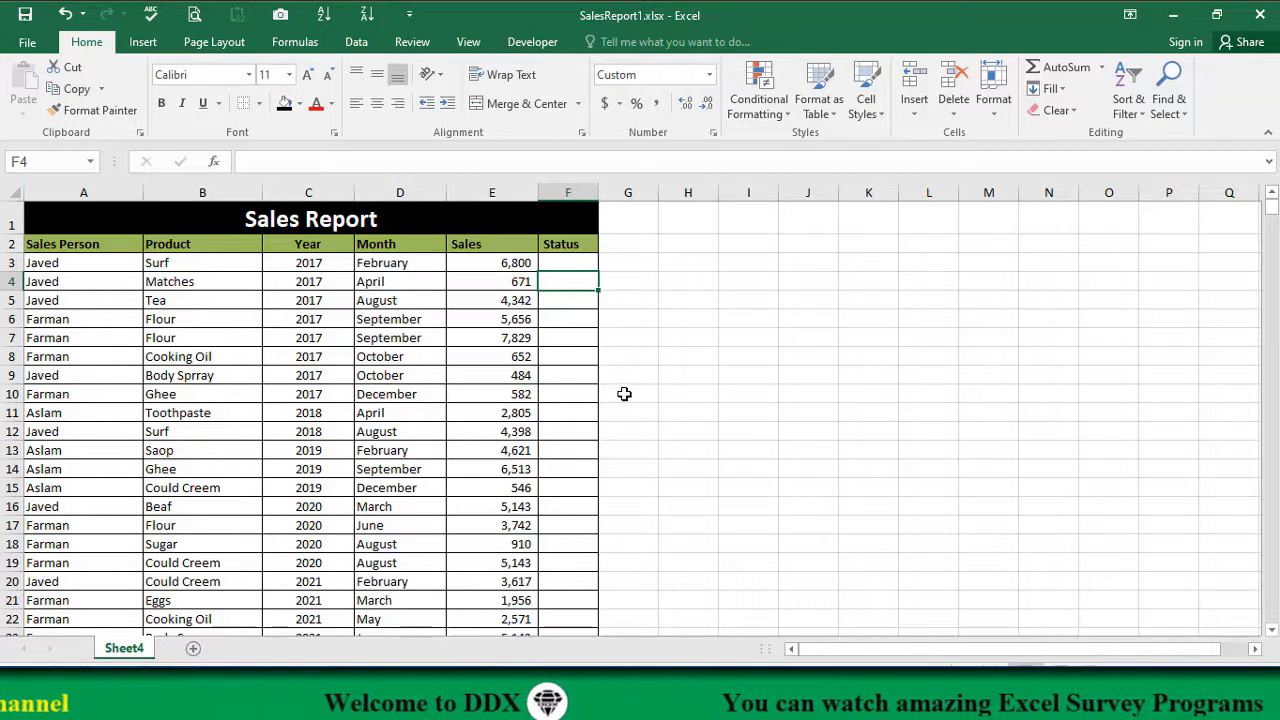
key("Up")
type("O")
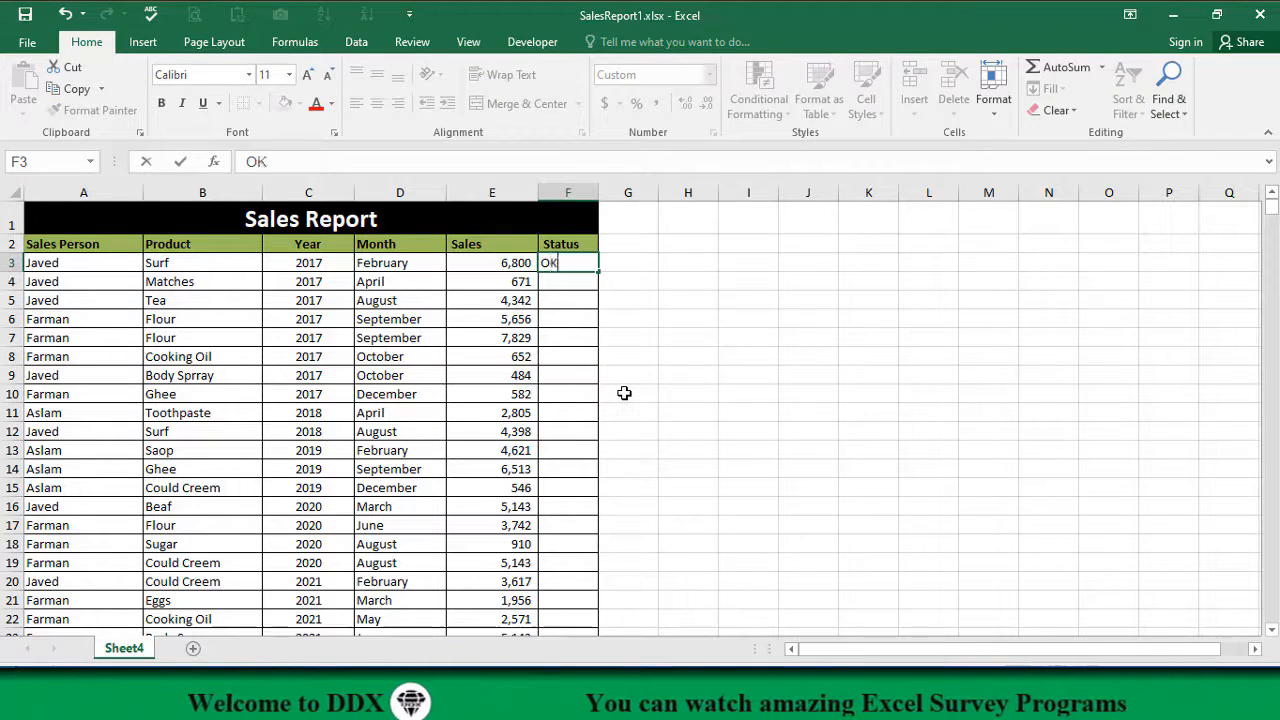
key("Return")
key("Down")
key("Down")
key("Down")
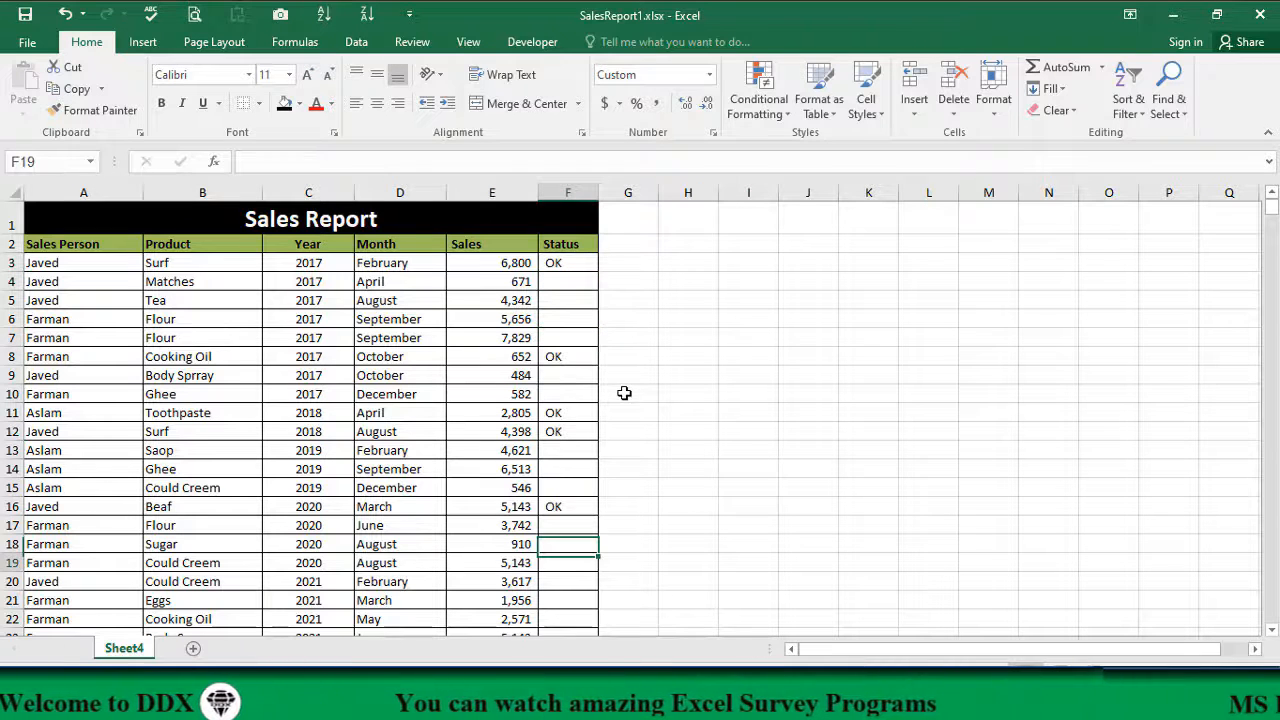
key("Down")
key("Down")
key("Down")
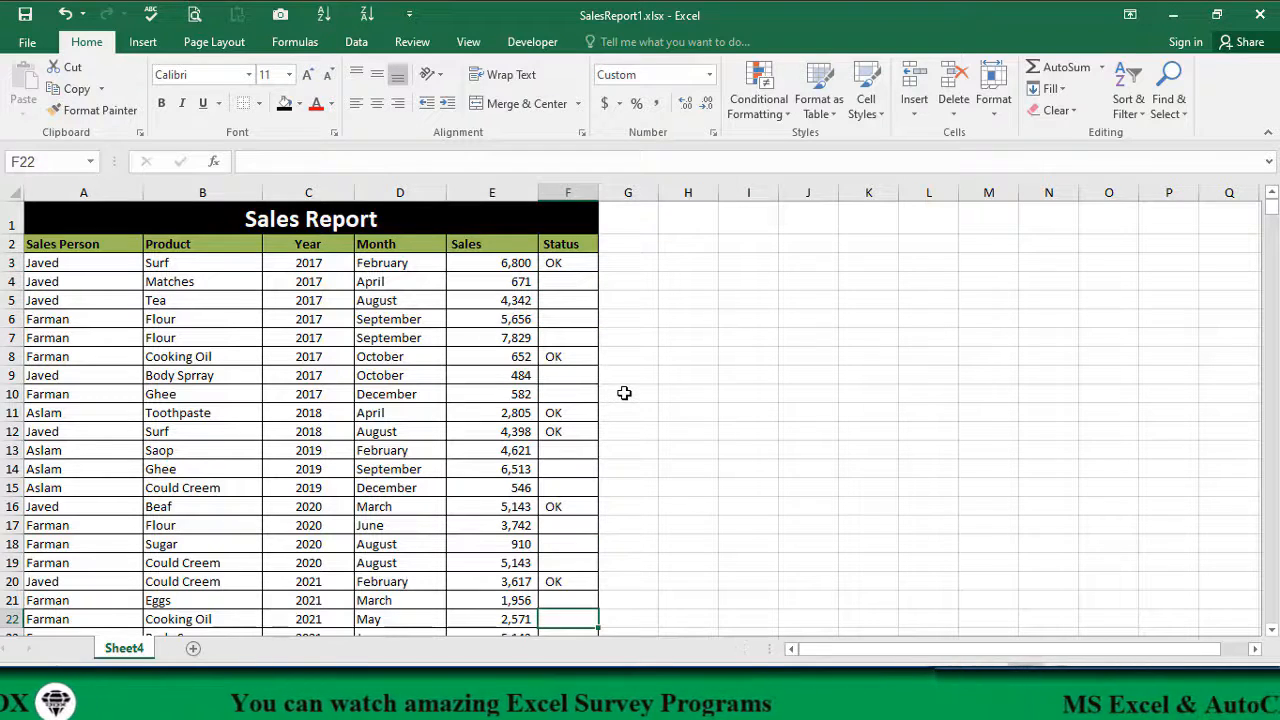
key("Down")
key("Down")
key("Down")
key("Down")
key("Down")
key("Down")
key("Down")
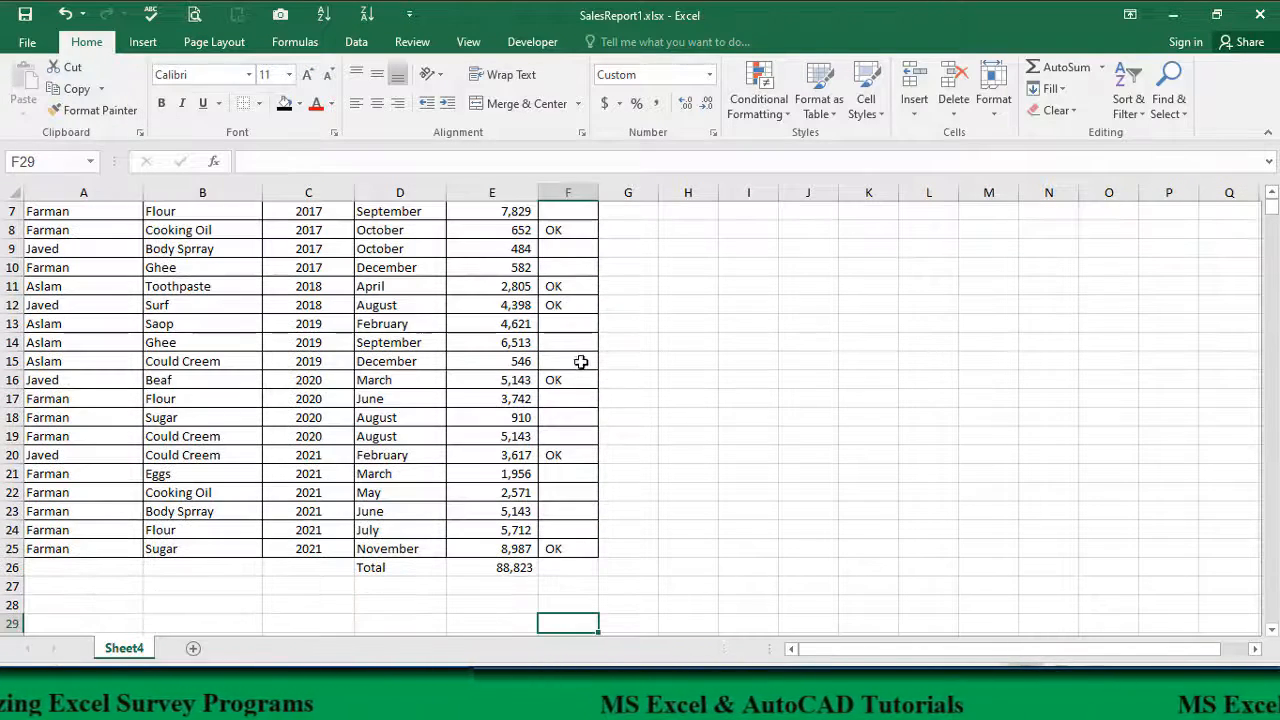
Step: Create a conditional formatting rule for the Status cells F3:F25 that formats only cell values equal to OK
scroll(556, 261, "up", 2)
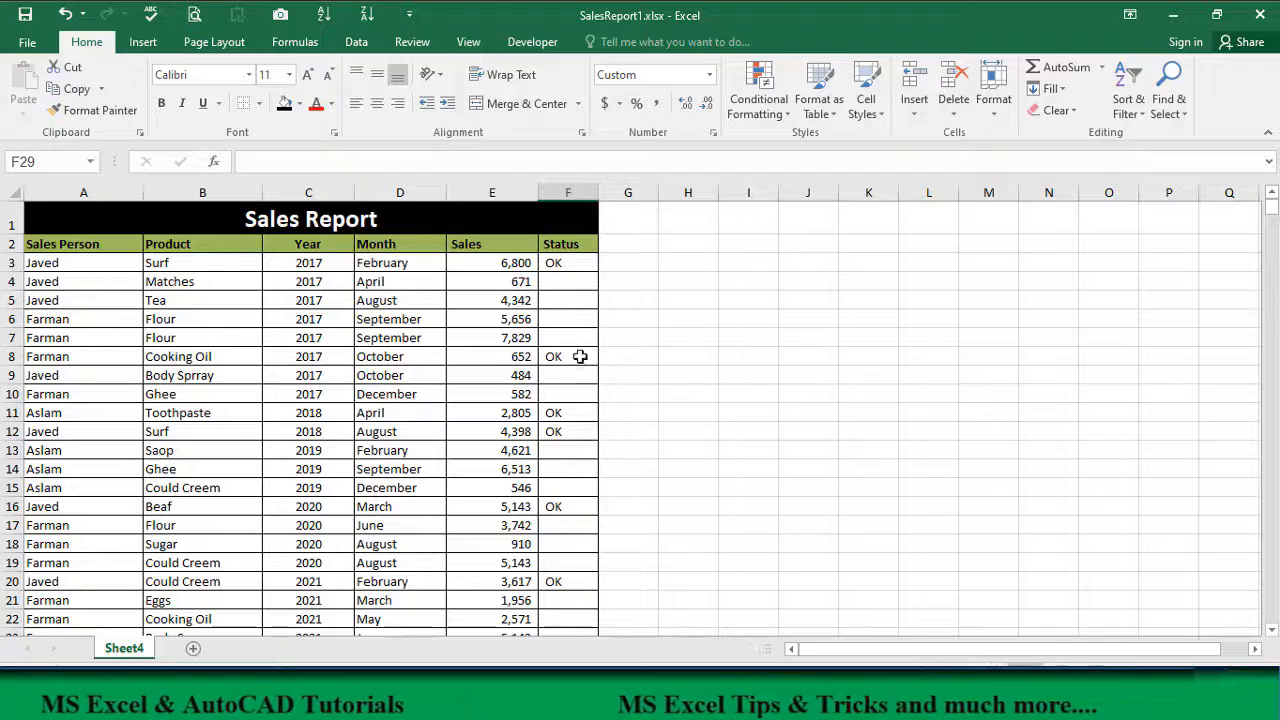
left_click(556, 263)
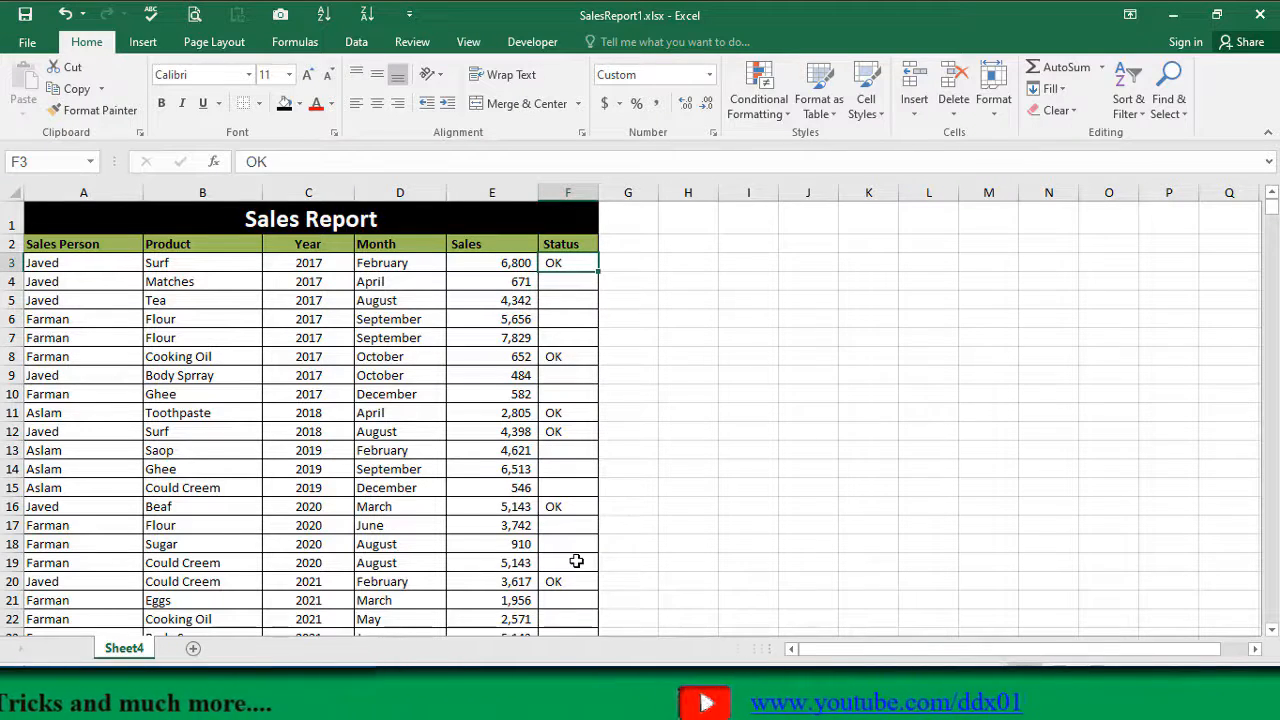
left_click_drag(568, 263, 570, 586)
left_click(759, 92)
key("Up")
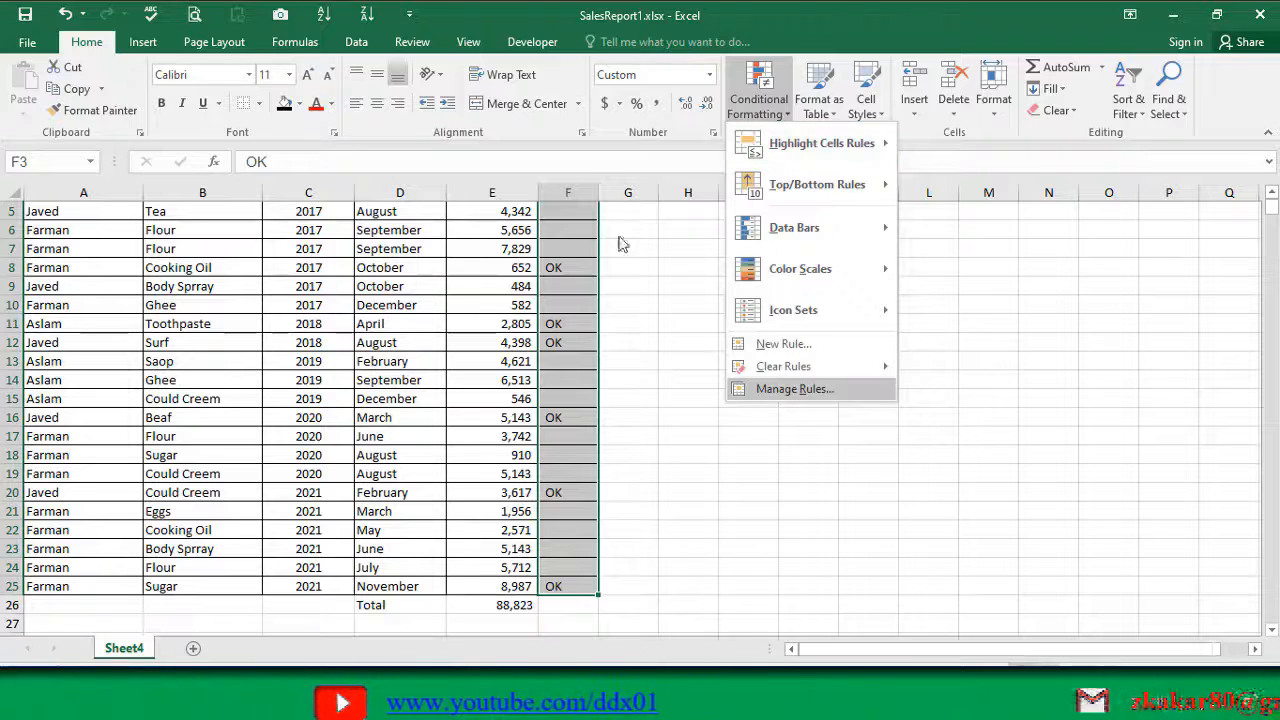
key("n")
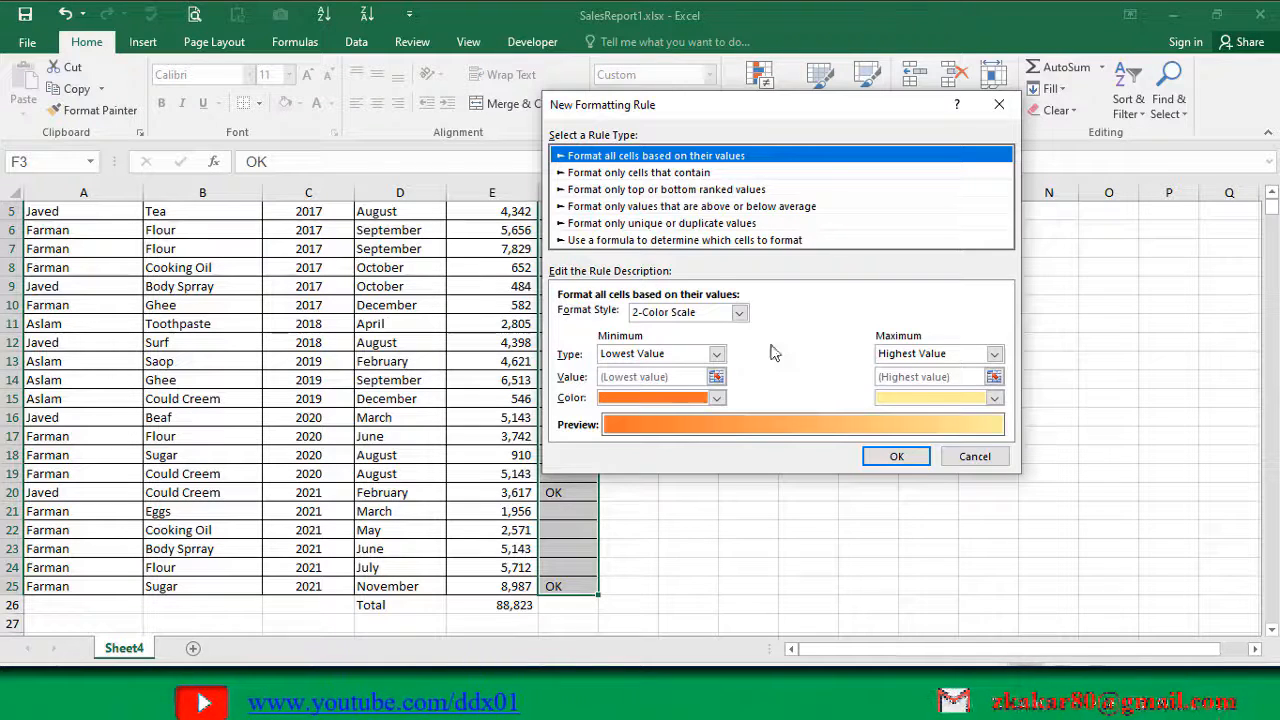
key("Down")
left_click(805, 316)
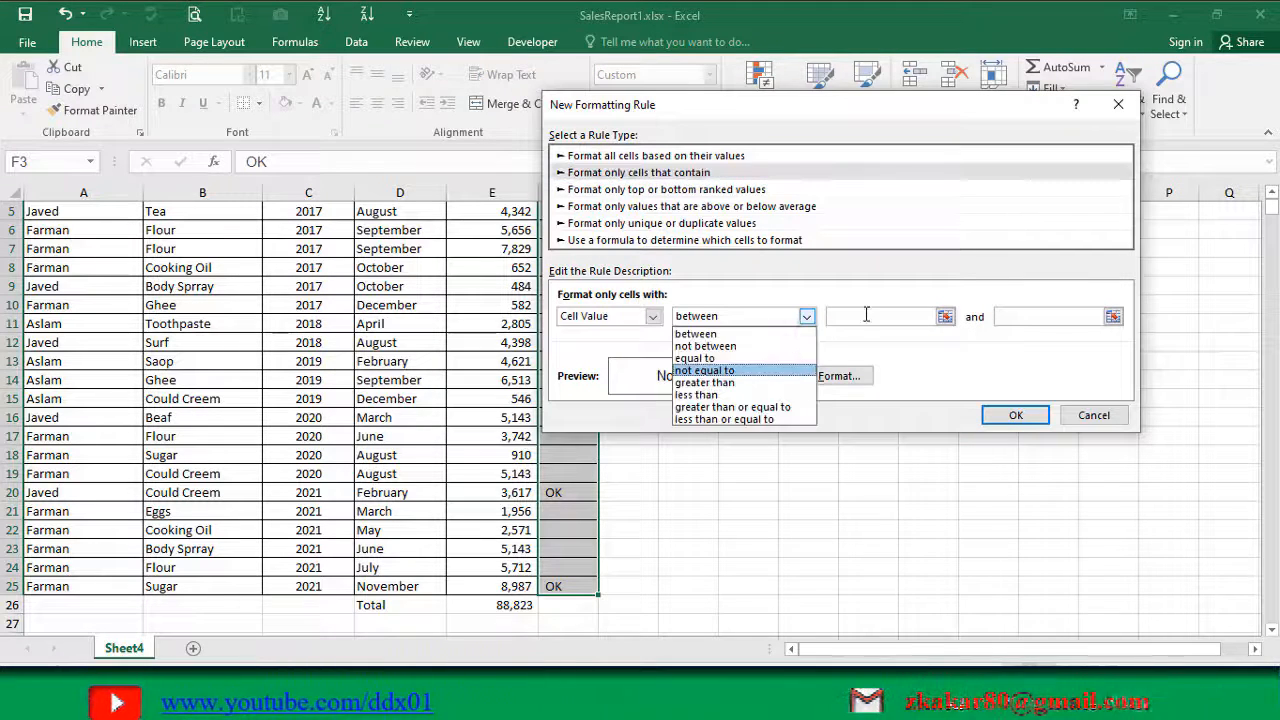
key("Up")
key("Return")
key("Tab")
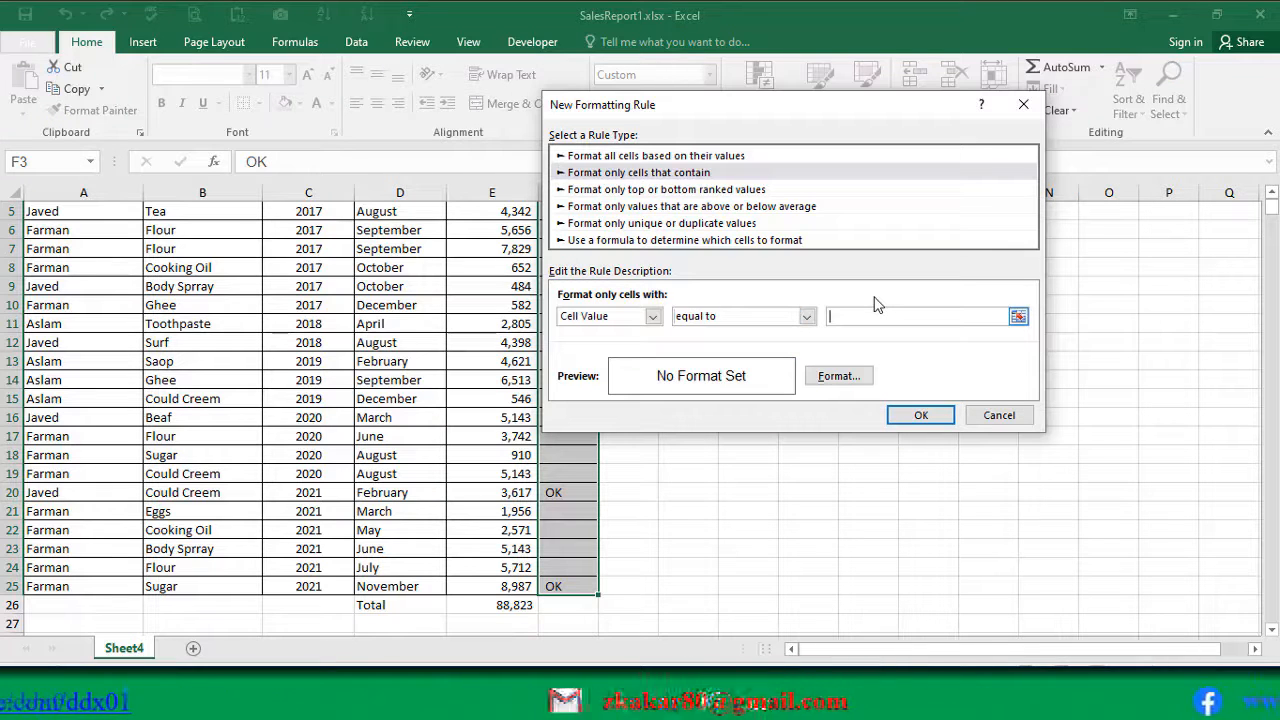
Step: Give the OK rule a light red fill and apply it to the Status cells
left_click(840, 376)
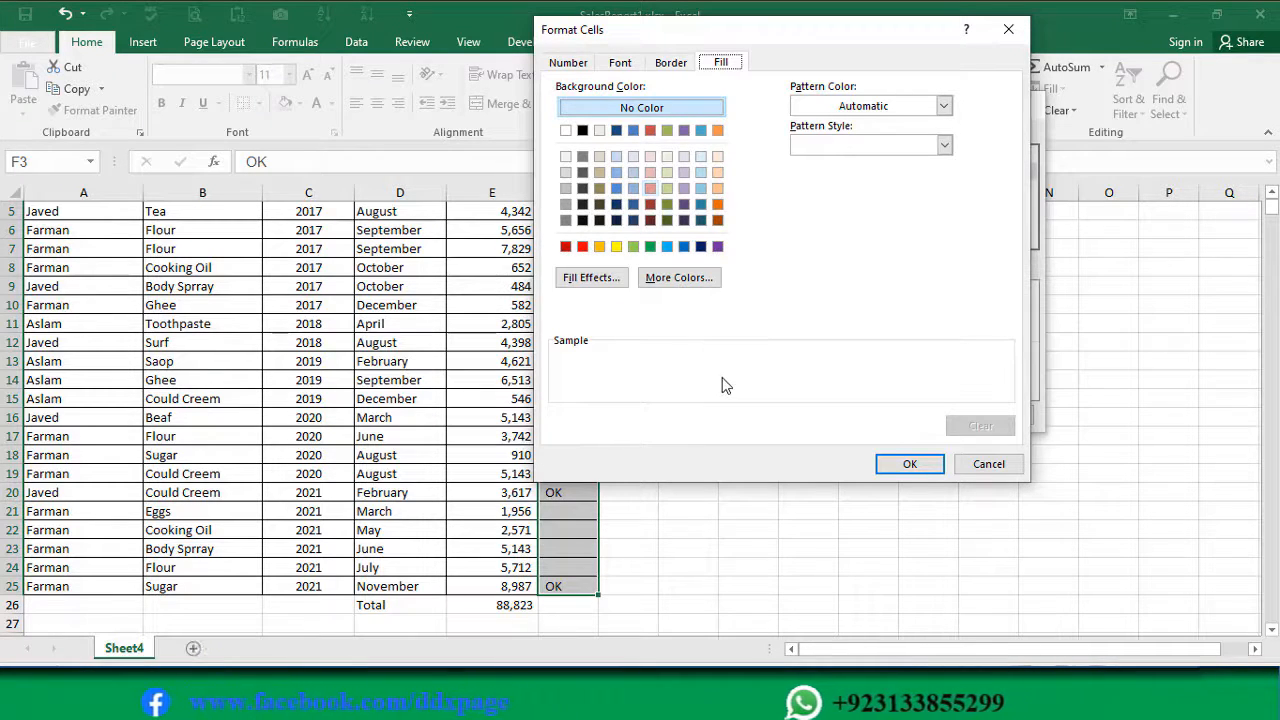
left_click(650, 189)
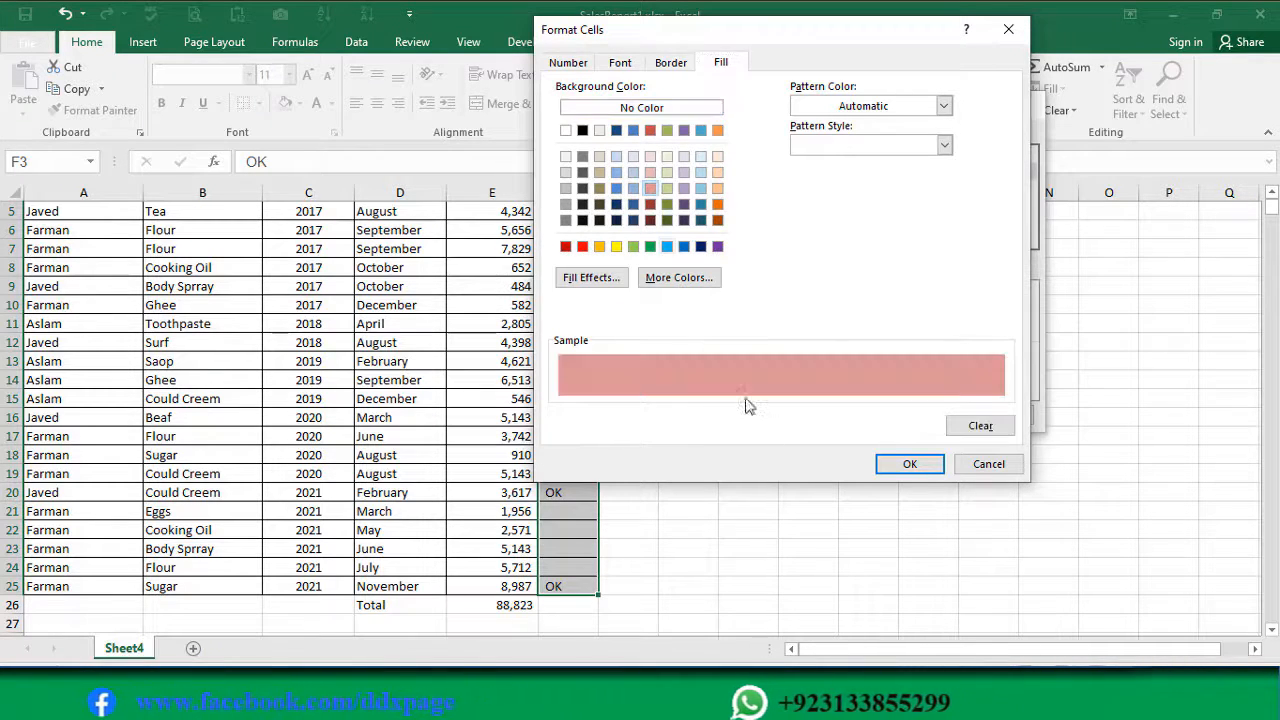
left_click(895, 471)
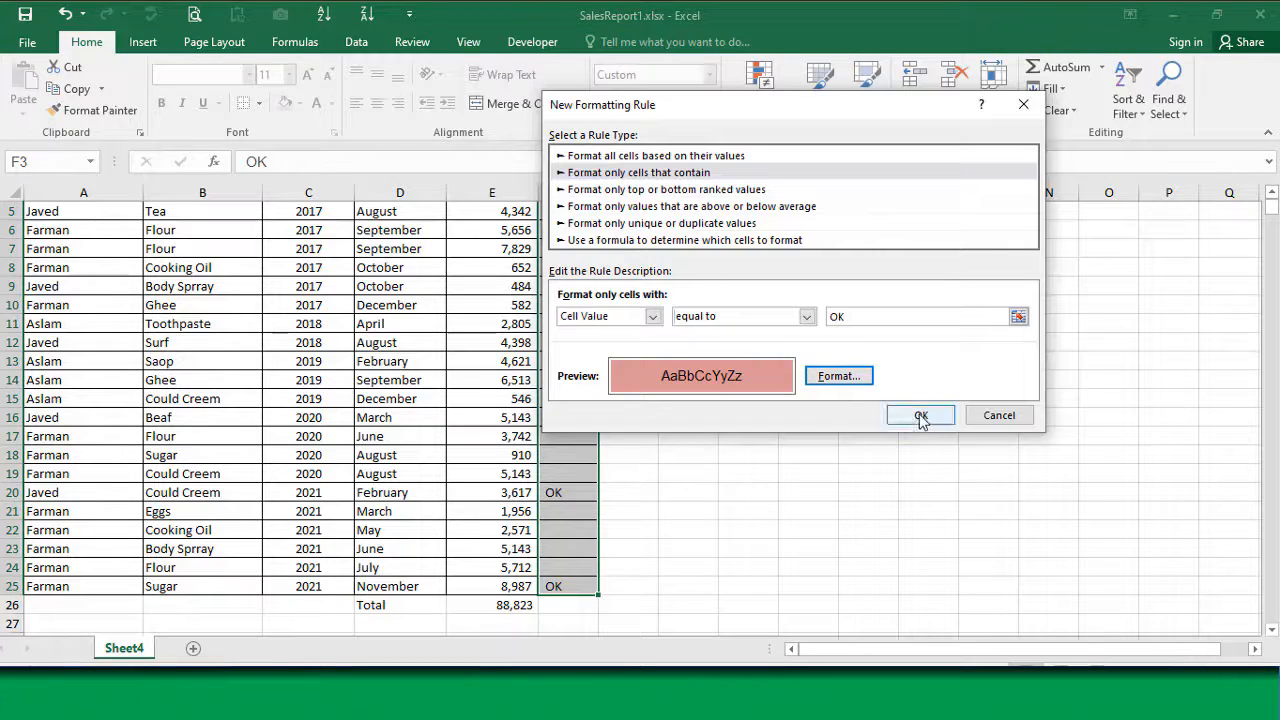
left_click(921, 416)
left_click(868, 417)
scroll(569, 244, "up", 2)
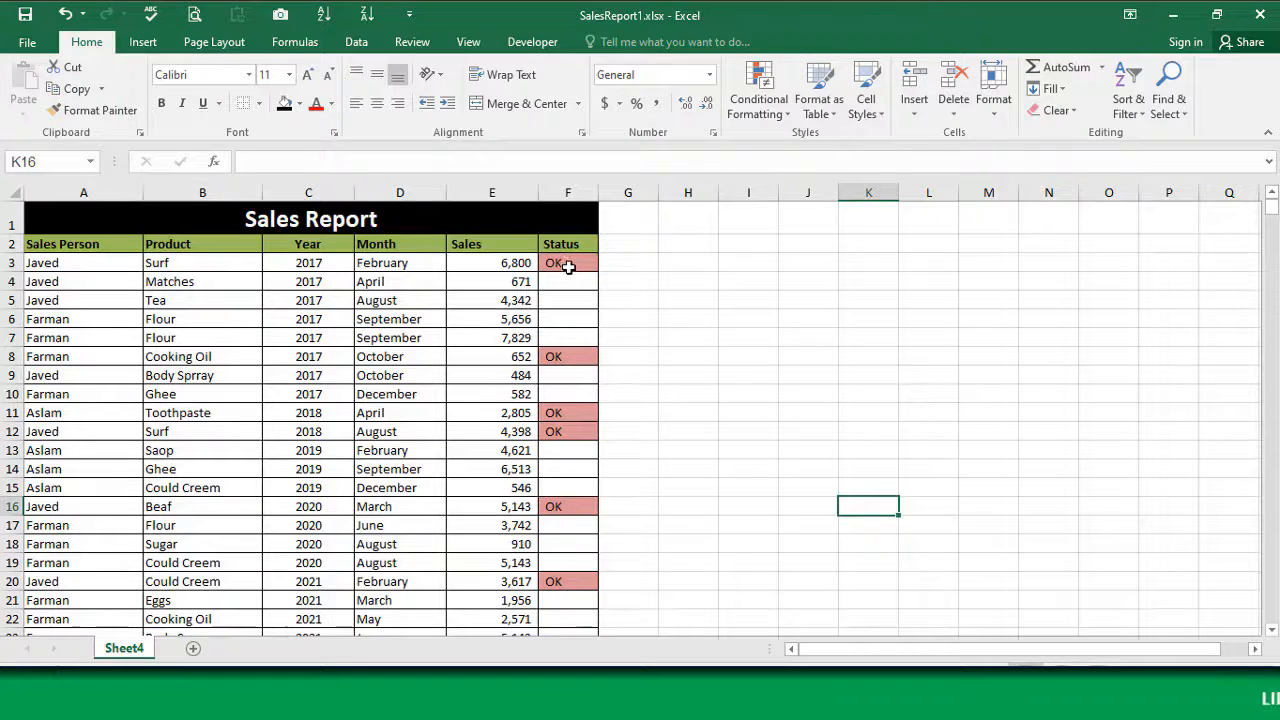
Step: Clear the conditional formatting rules from the entire Sales Report sheet
left_click(567, 265)
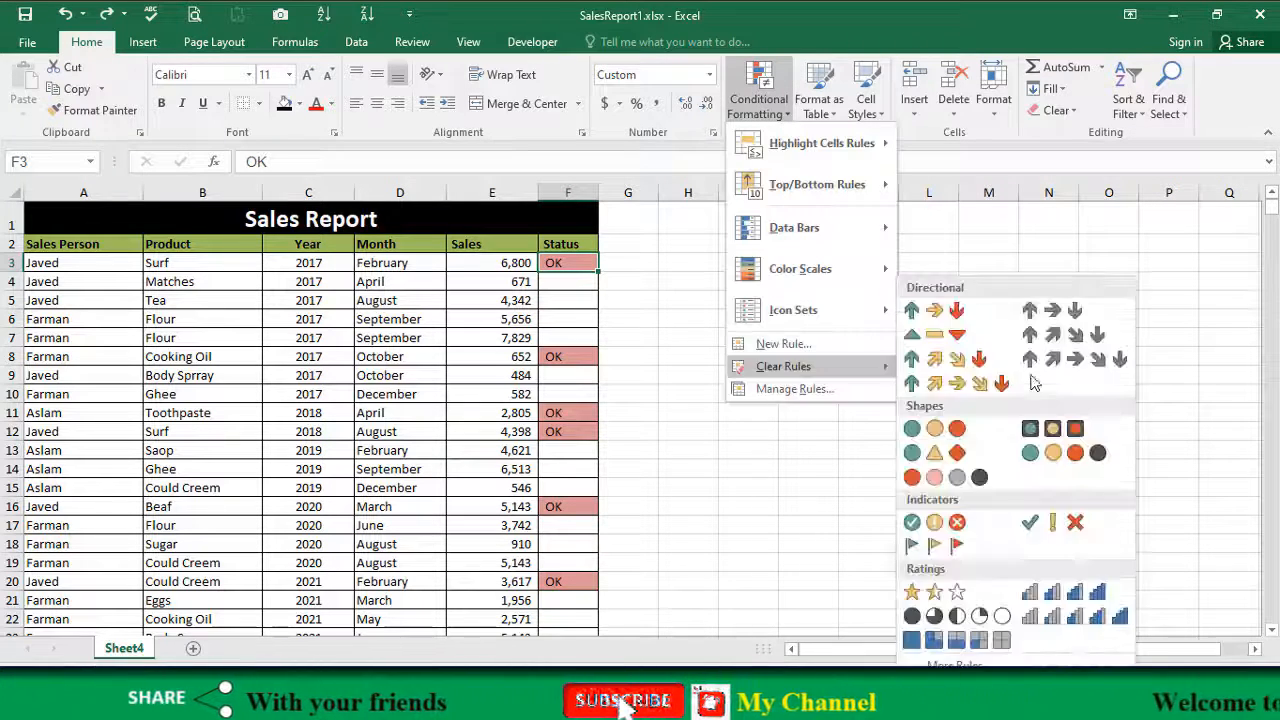
mouse_move(781, 368)
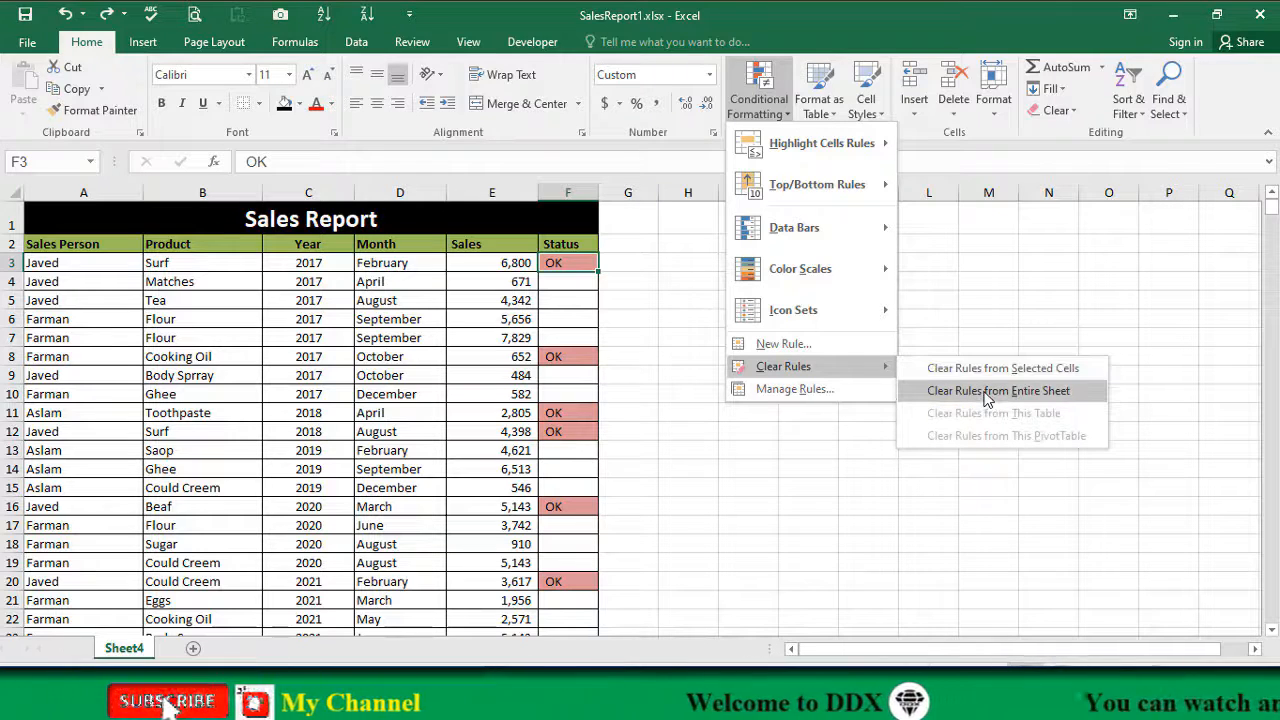
left_click(987, 391)
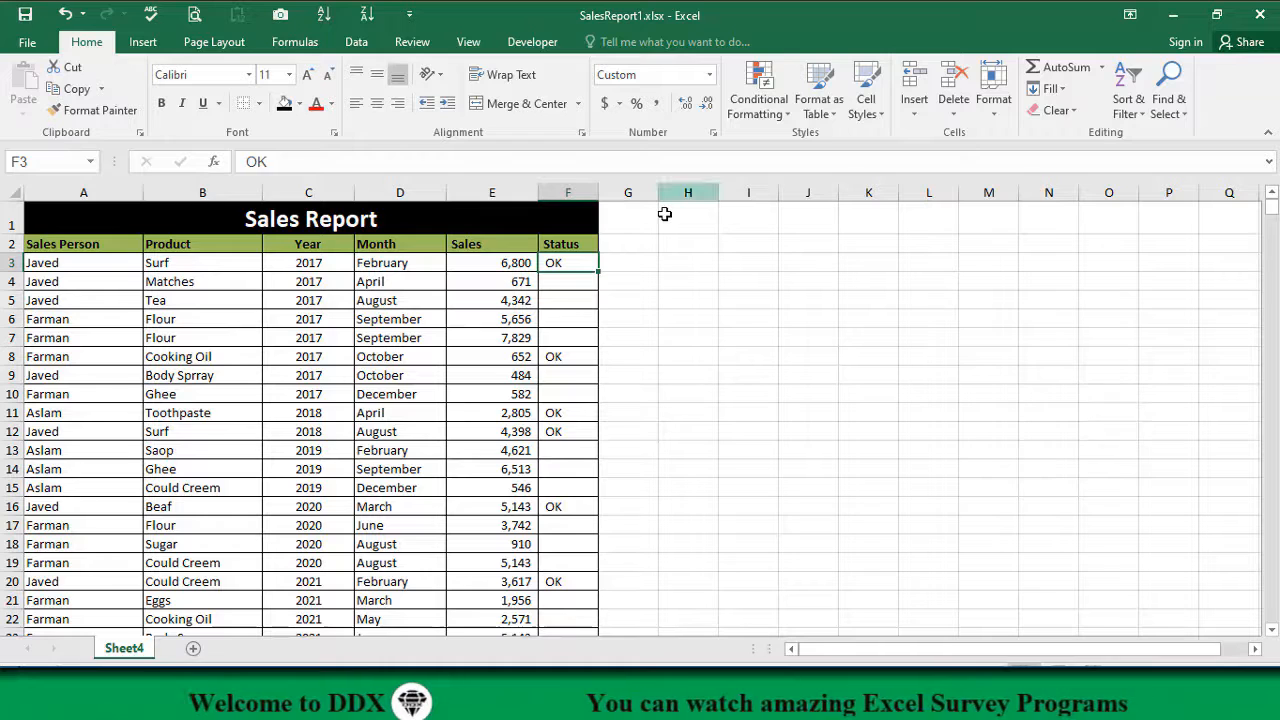
Step: Start a new conditional formatting rule for the Sales Report records A3:F25 that uses a formula to determine which cells to format
key("Left")
key("Left")
key("Left")
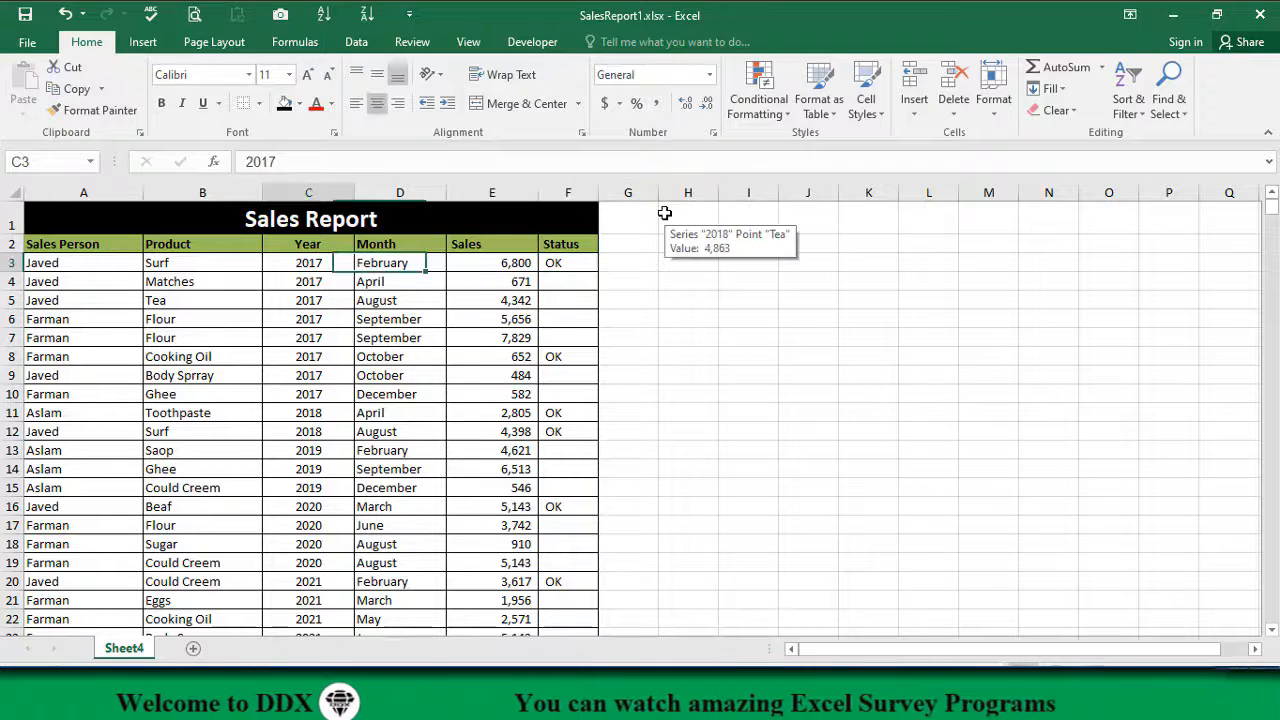
key("Left")
key("Left")
key("shift+Right")
key("shift+Right")
key("shift+Right")
key("shift+Right")
key("shift+Right")
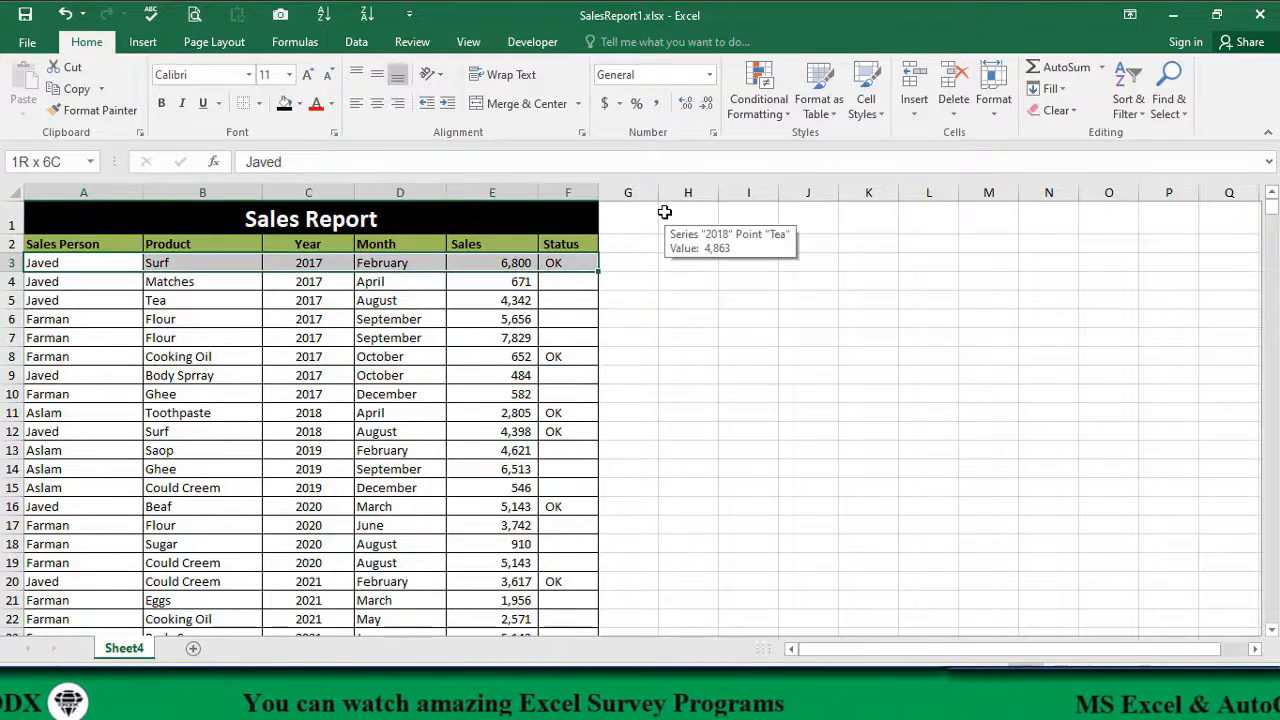
key("ctrl+shift+Down")
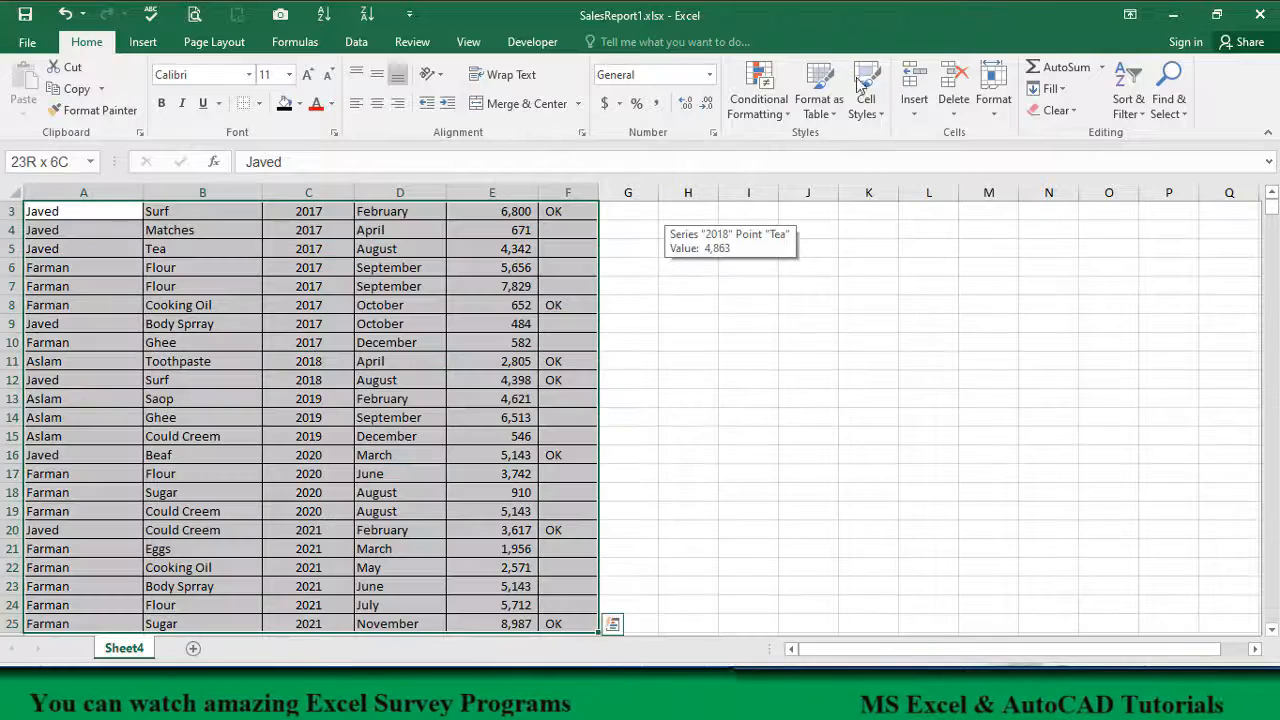
left_click(755, 105)
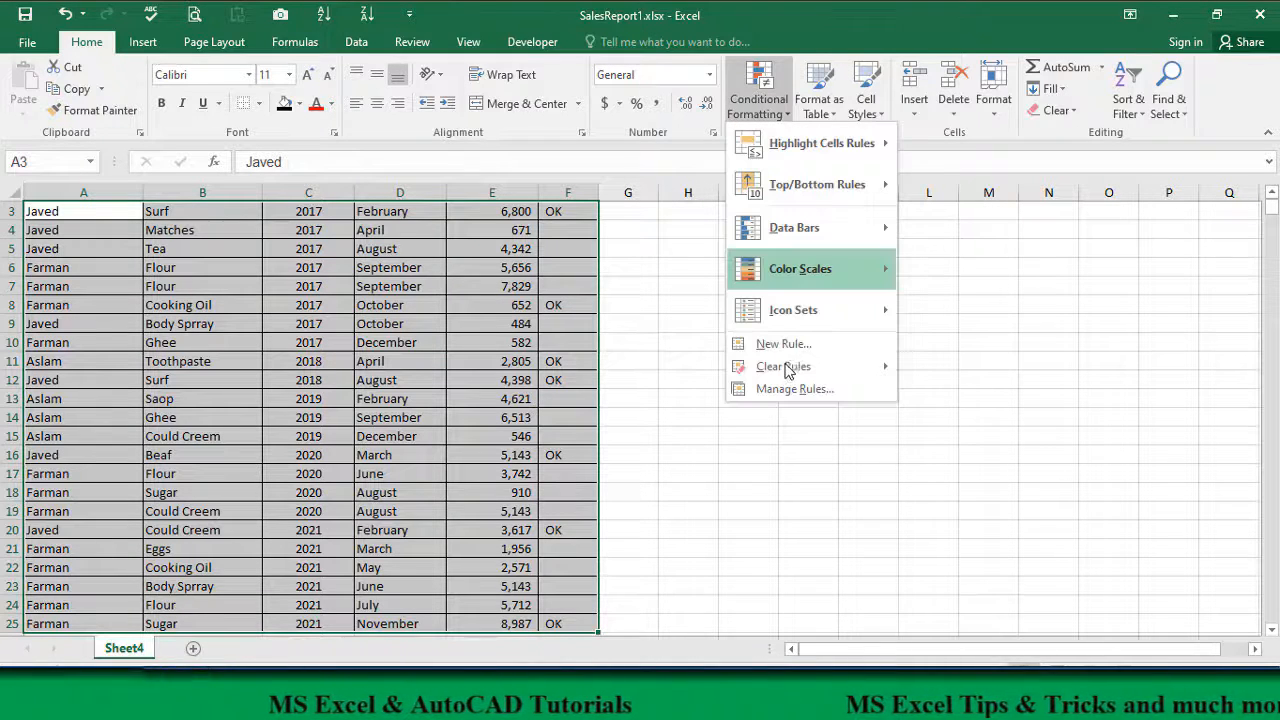
mouse_move(786, 360)
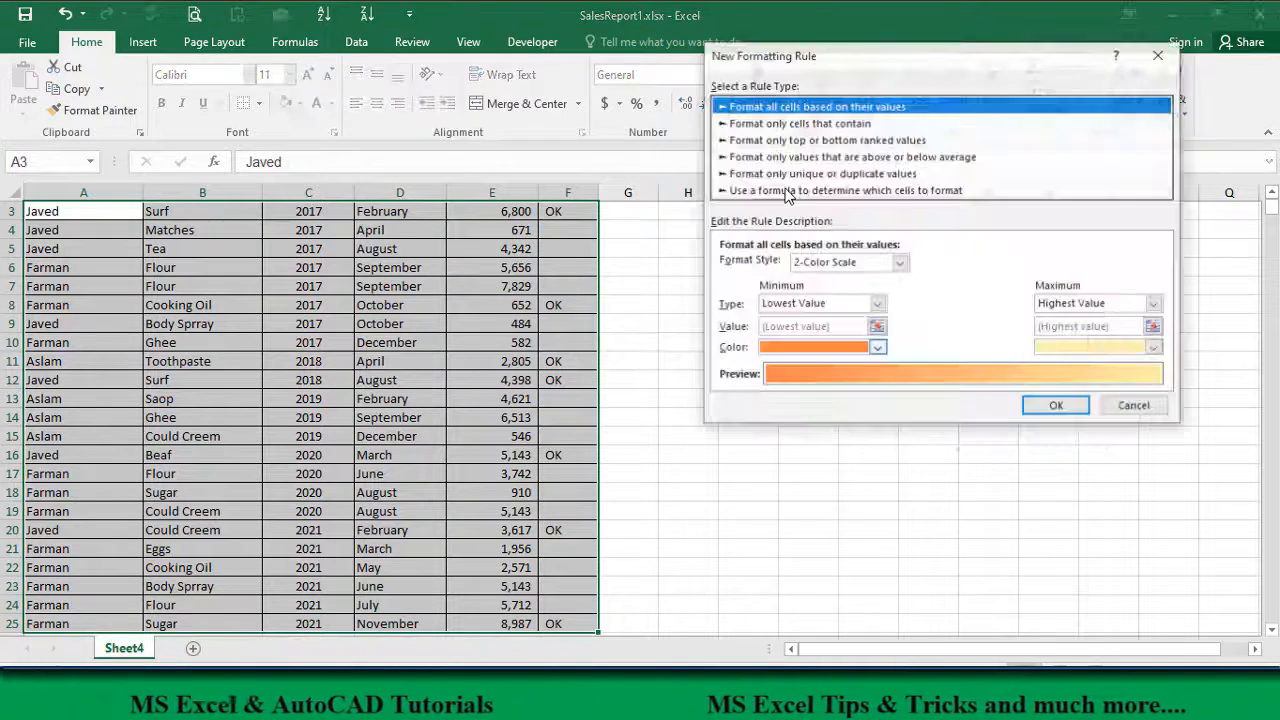
left_click(780, 190)
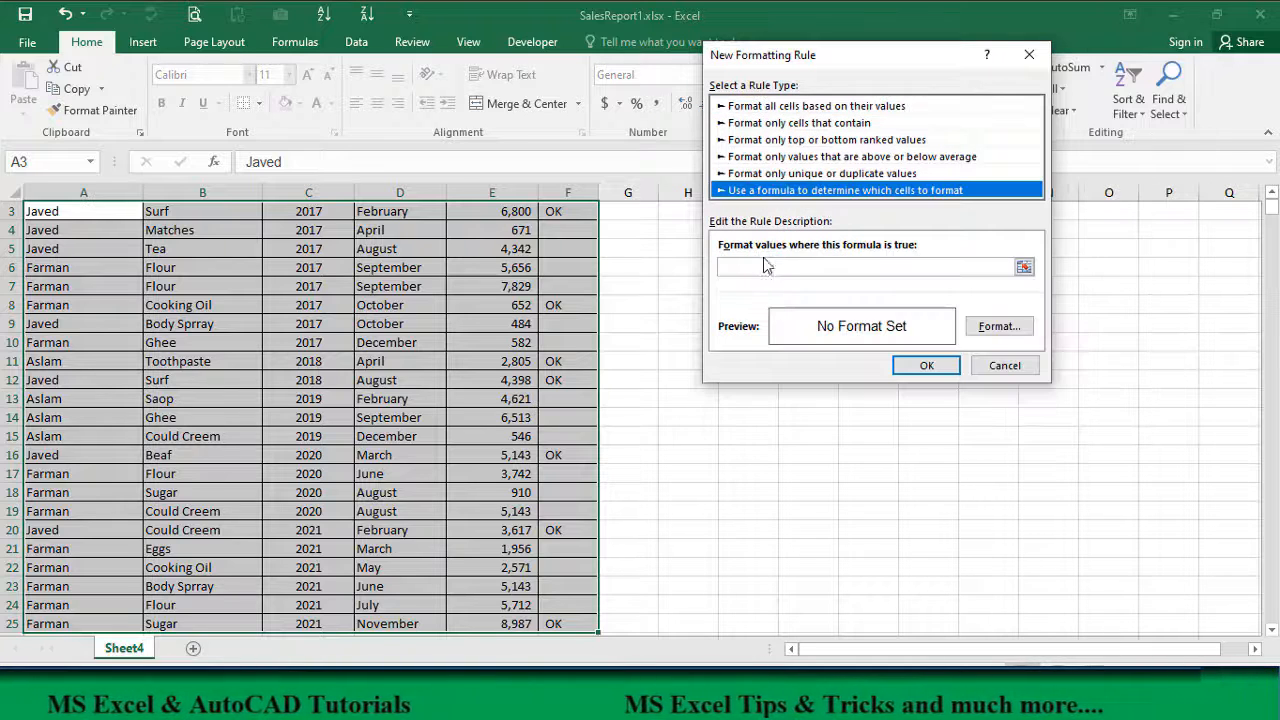
key("Tab")
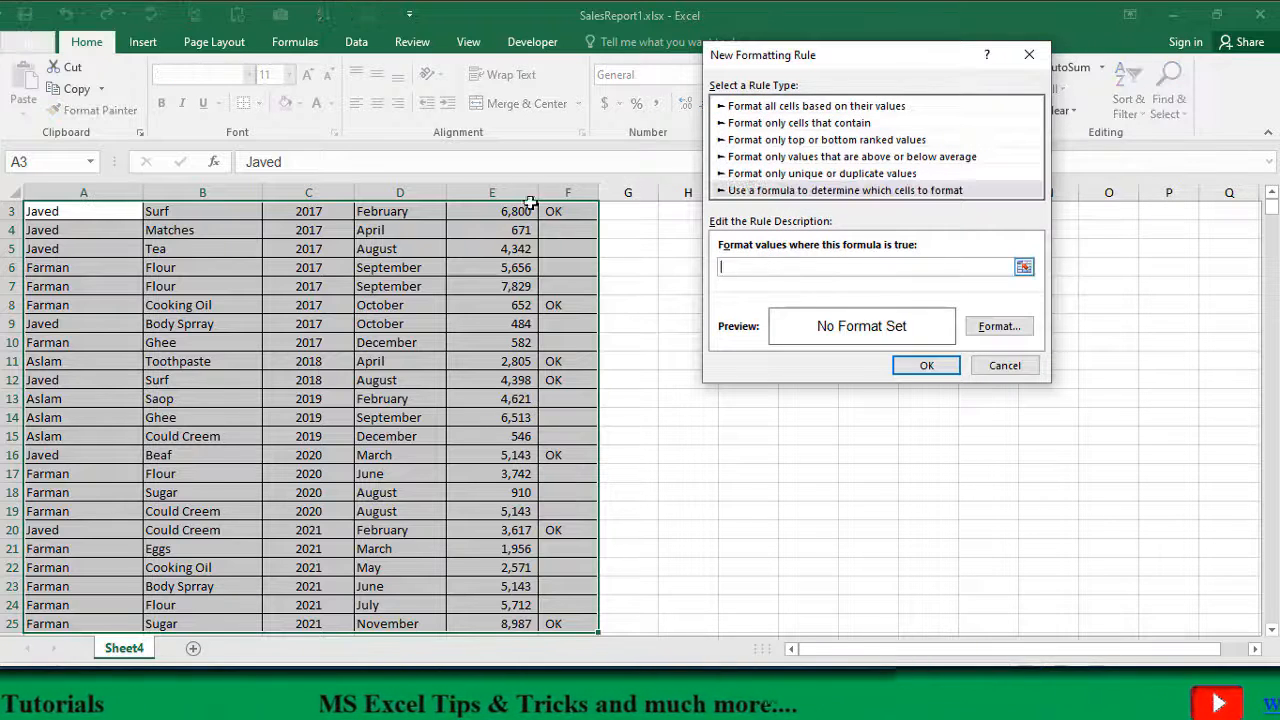
Step: Enter the rule's formula as =$F$3="OK", referencing the first Status cell
scroll(571, 235, "up", 1)
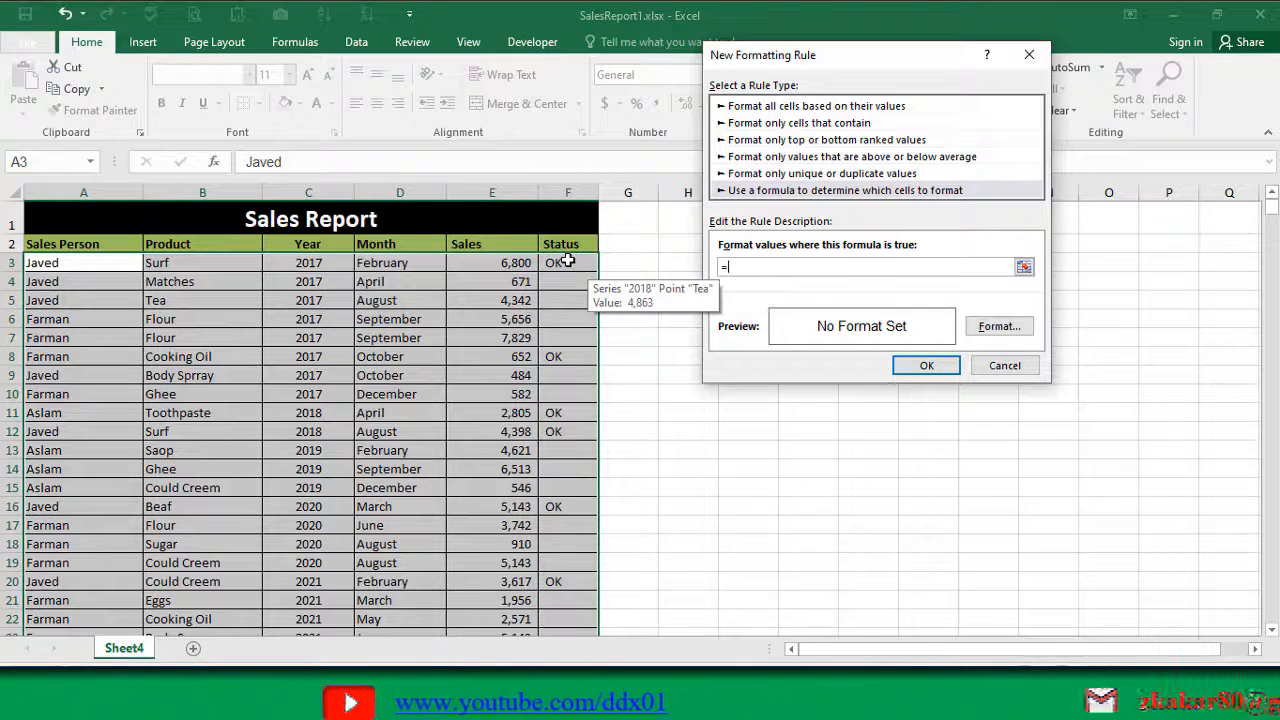
left_click(567, 261)
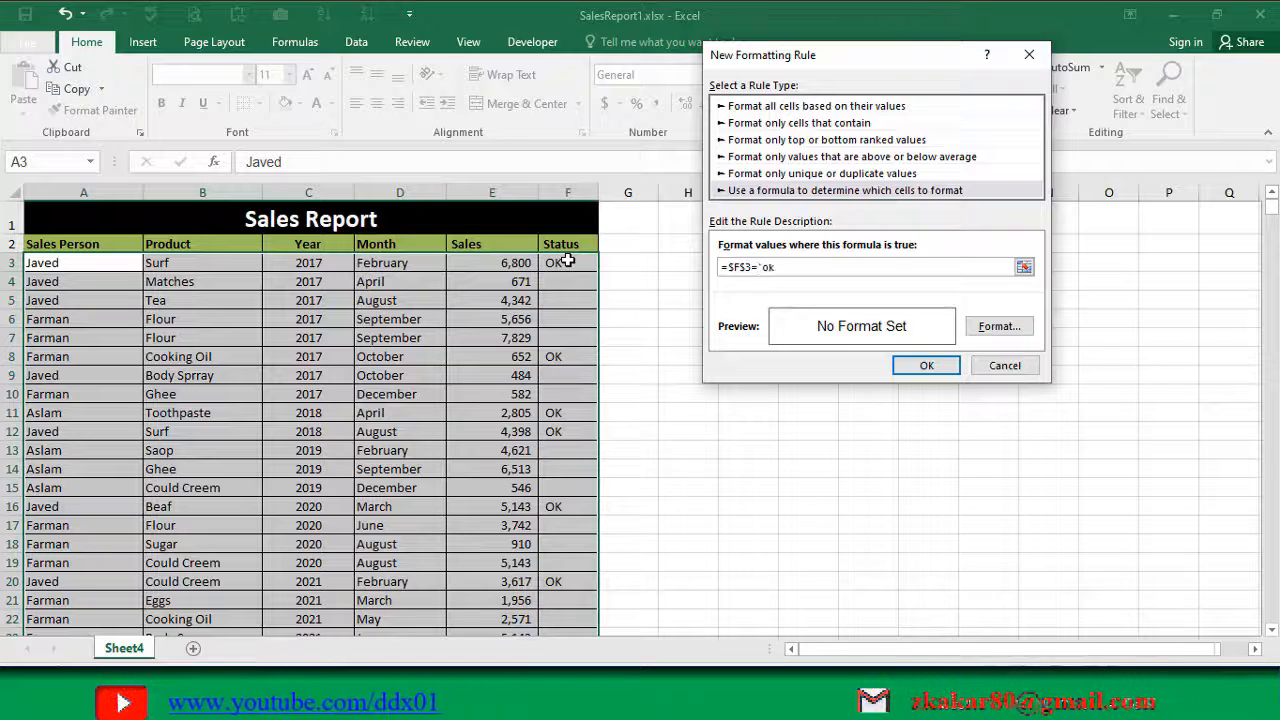
type("=\"ok")
key("BackSpace")
key("BackSpace")
type("OK\"")
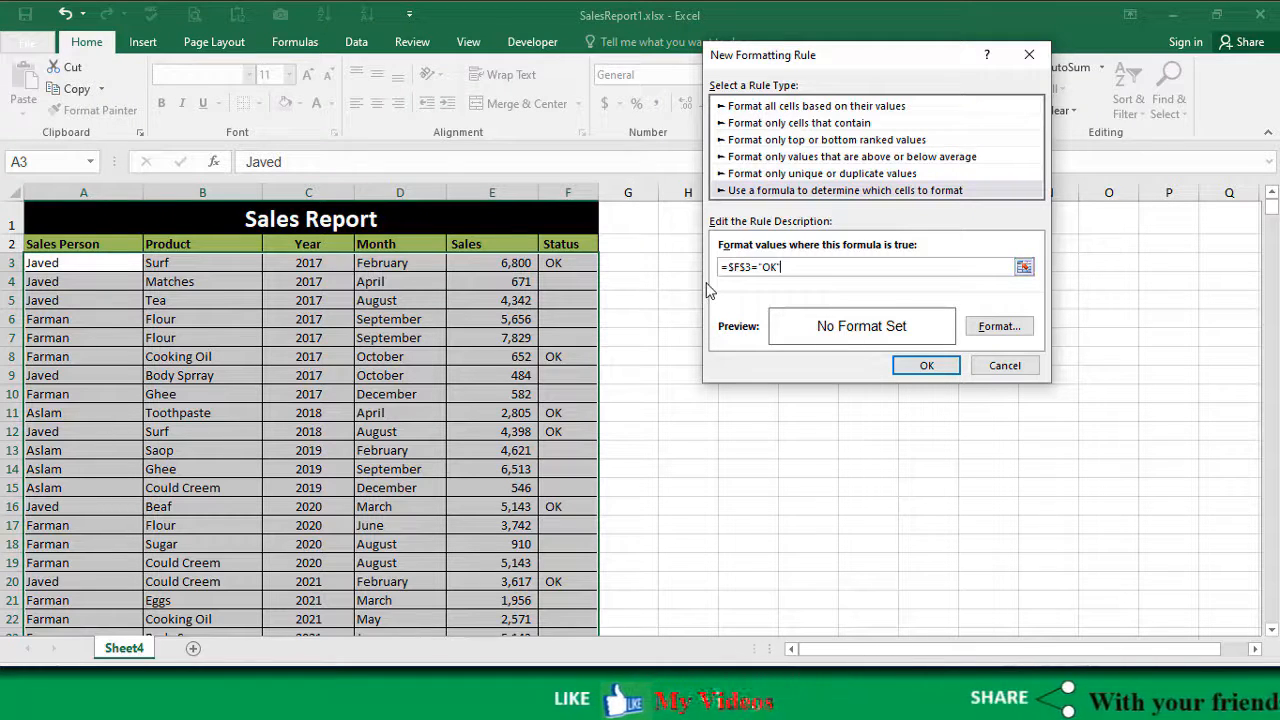
left_click(750, 268)
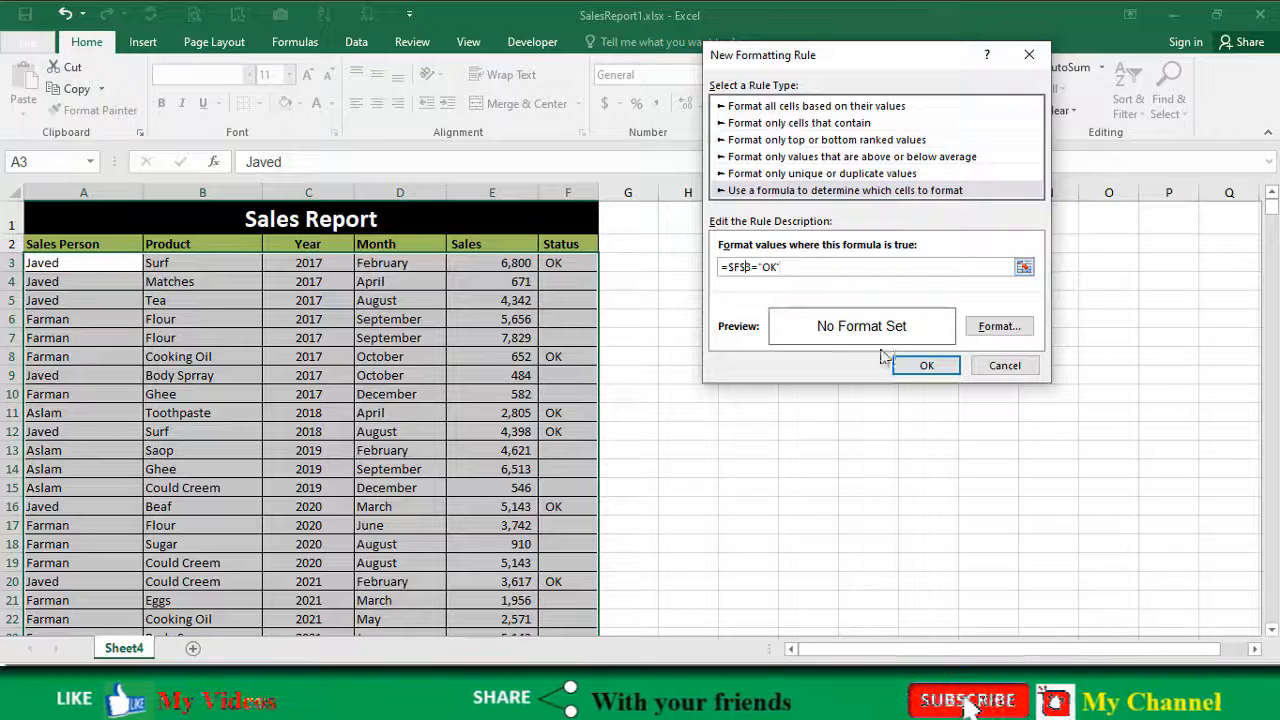
Step: Give the formula rule an orange fill and apply it to the selected records
left_click(999, 326)
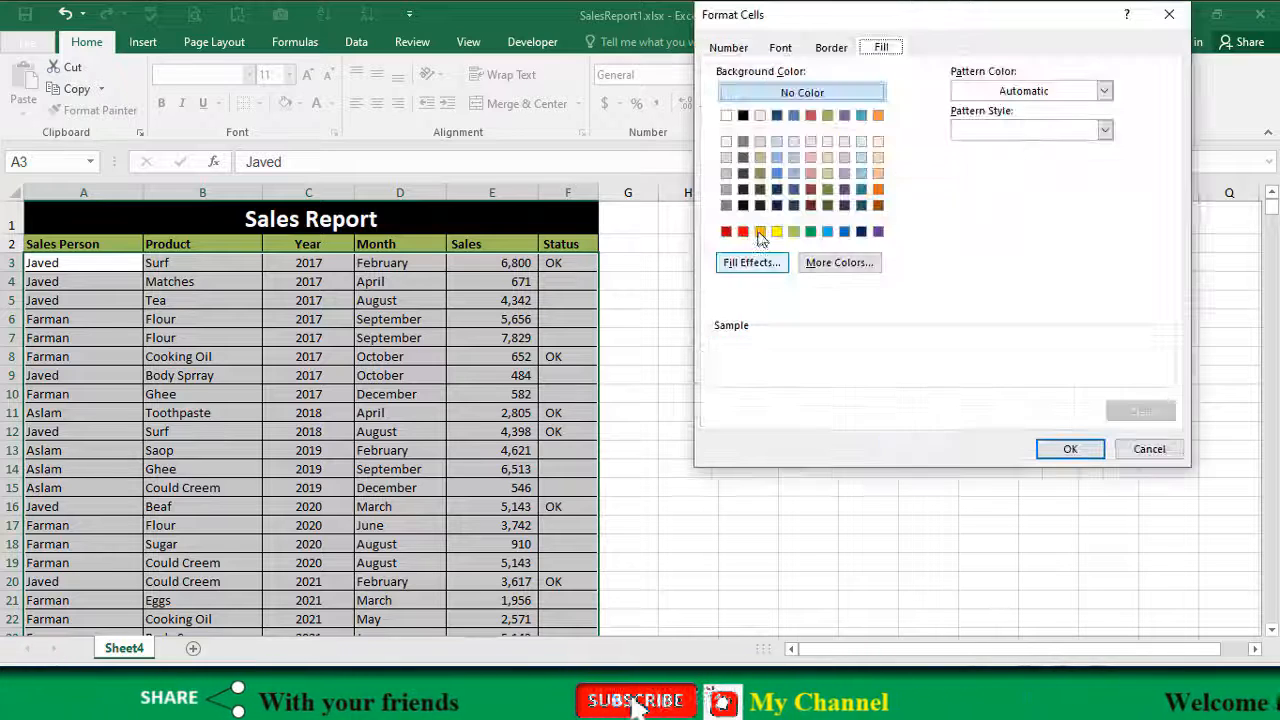
left_click(1062, 455)
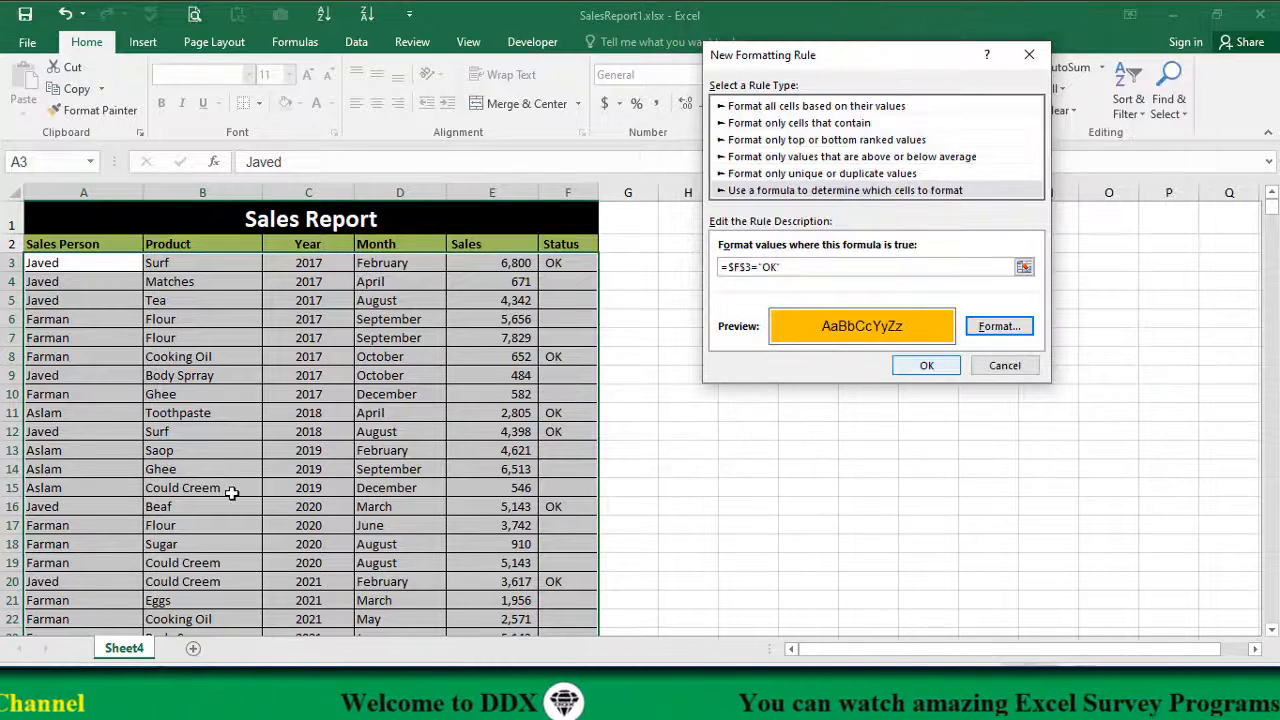
key("Return")
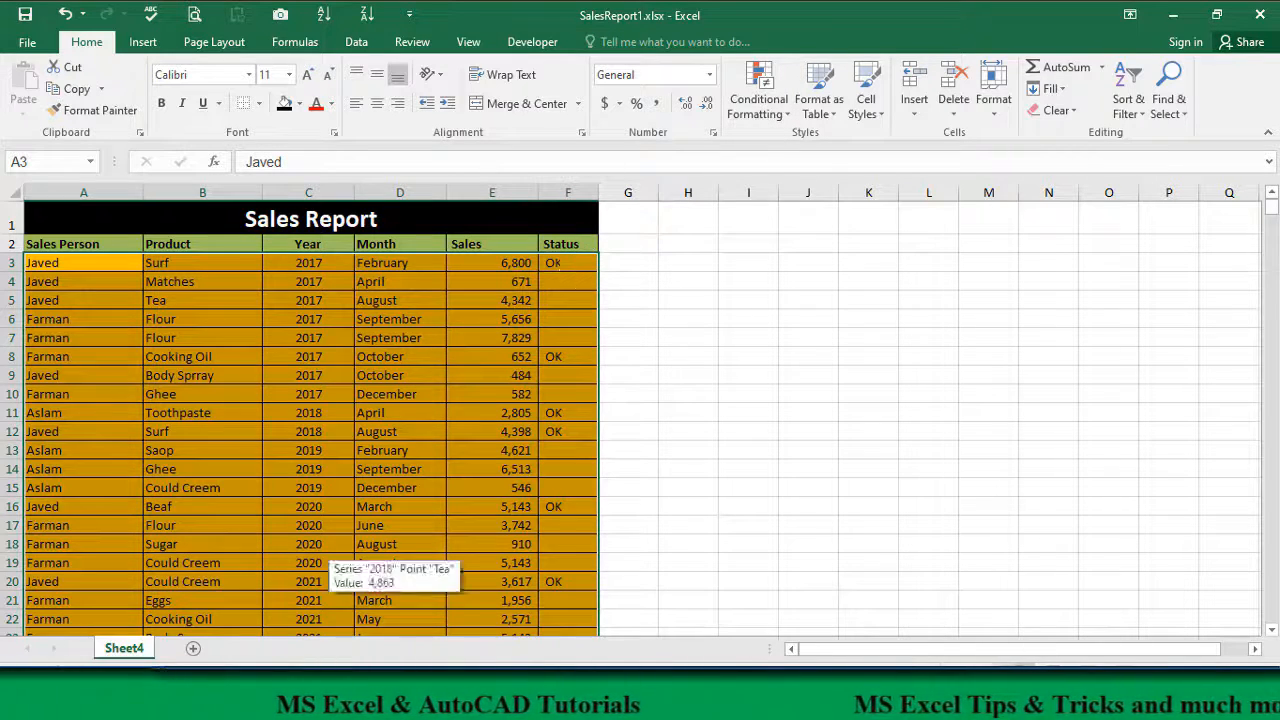
Step: Edit the orange rule for A3:F25 so that its formula reads =$F3="OK"
left_click(575, 262)
left_click_drag(42, 262, 547, 22)
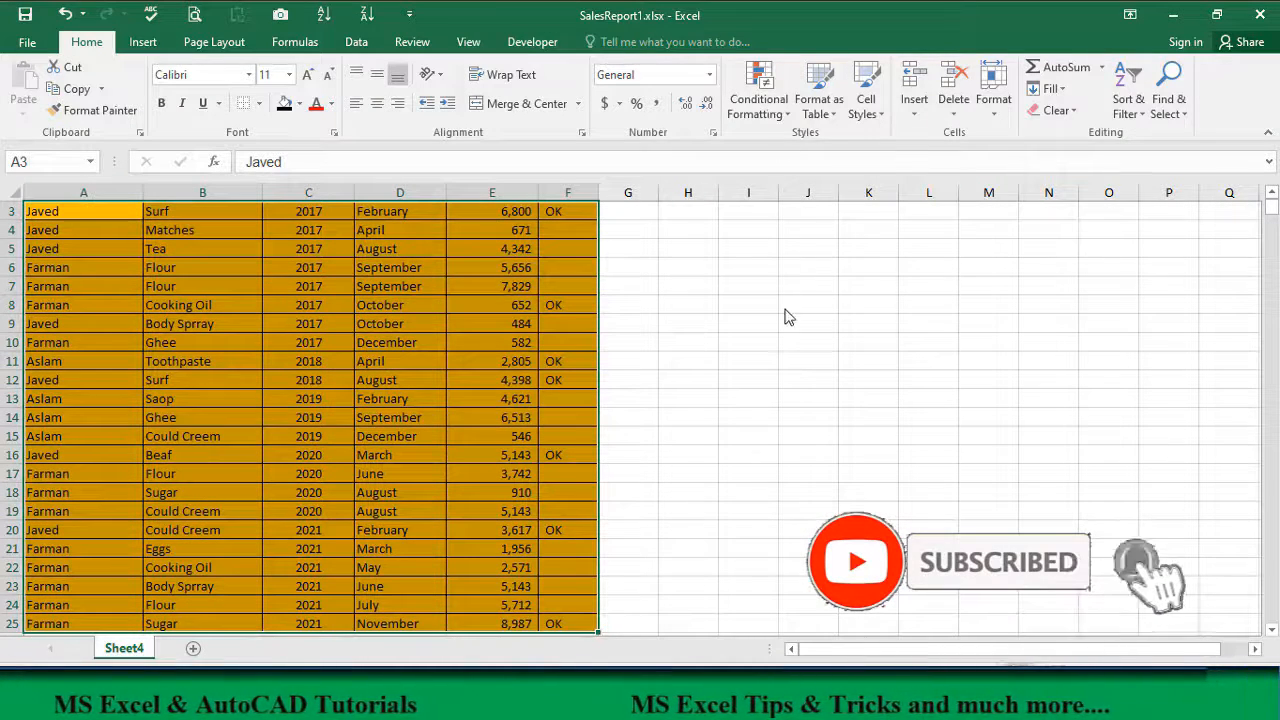
left_click(759, 99)
left_click(794, 388)
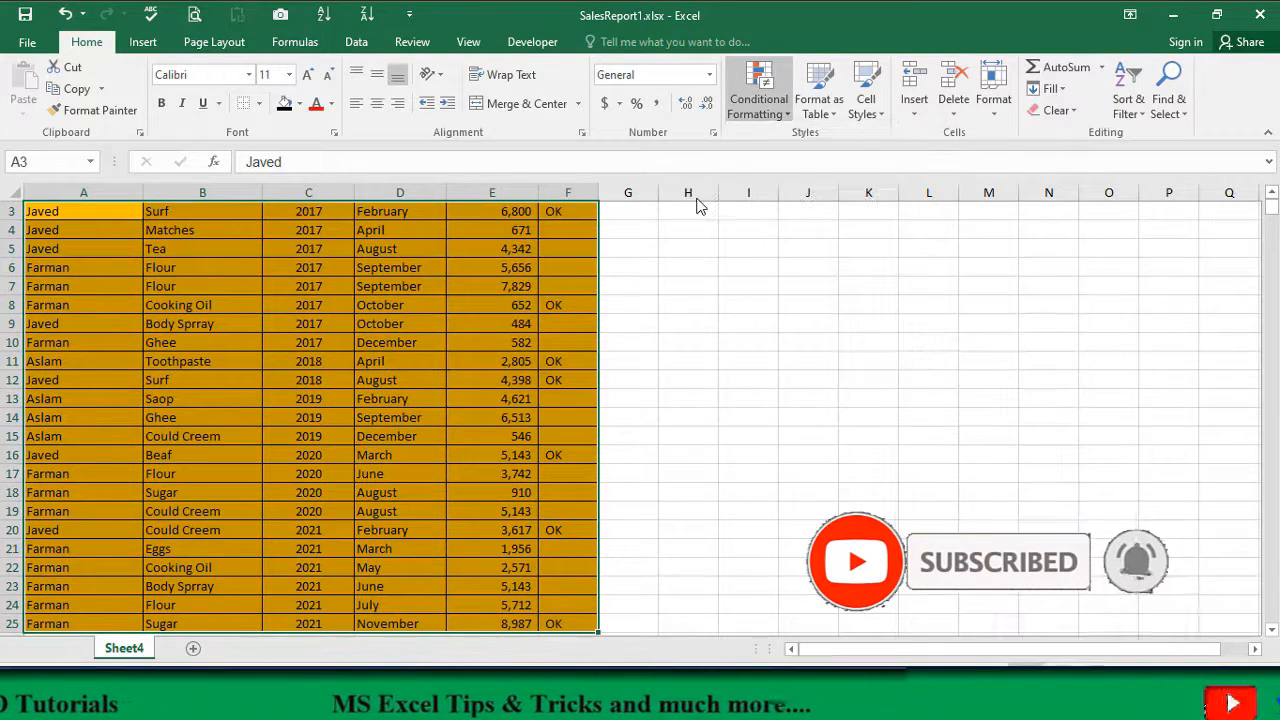
left_click(735, 143)
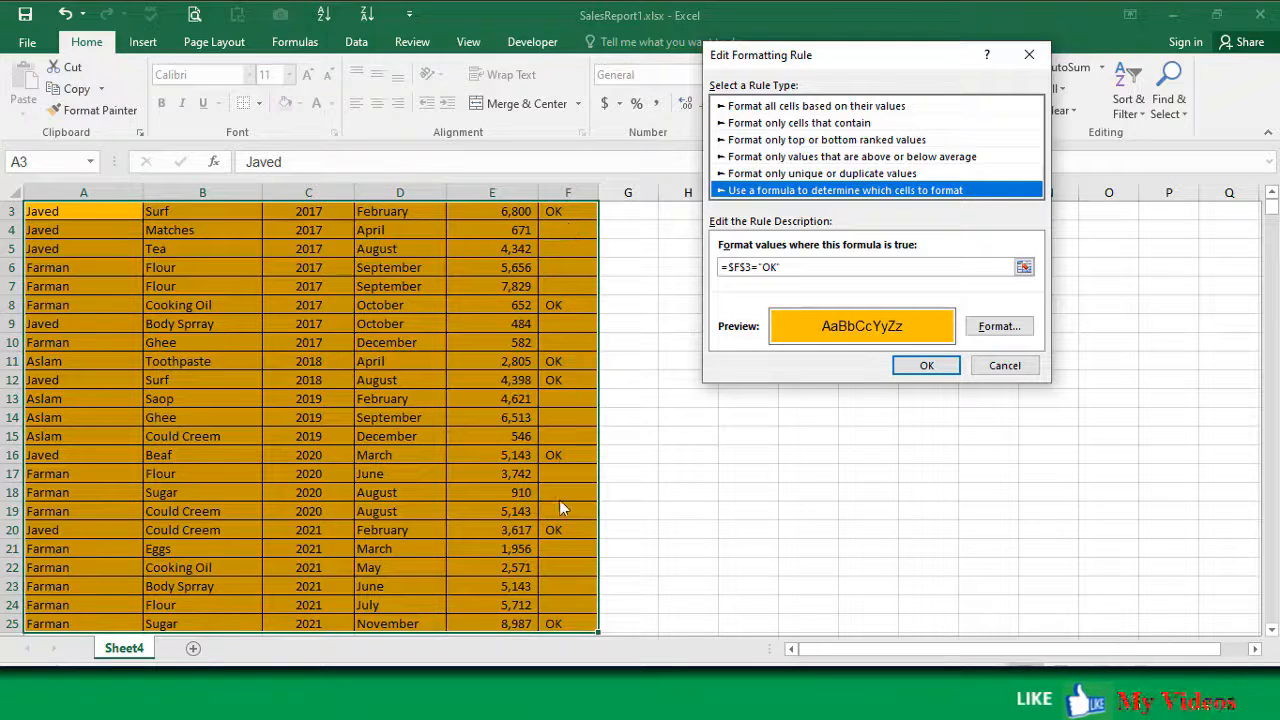
left_click(745, 265)
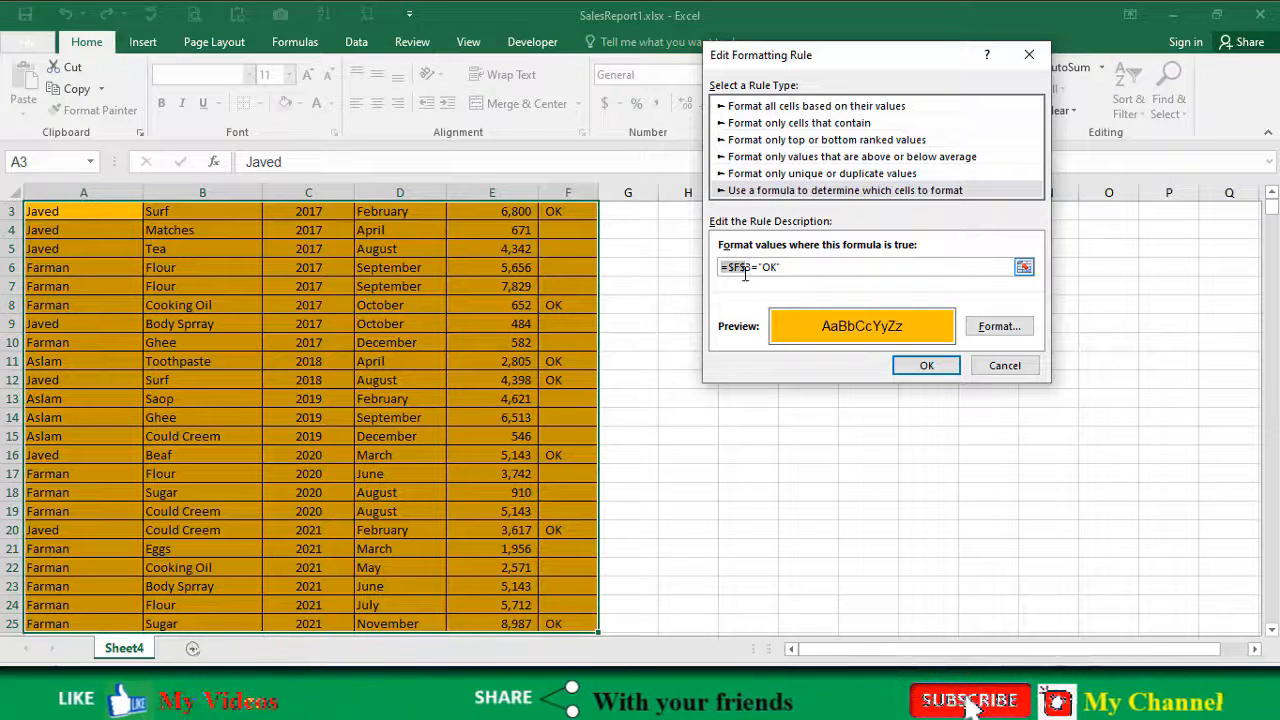
key("BackSpace")
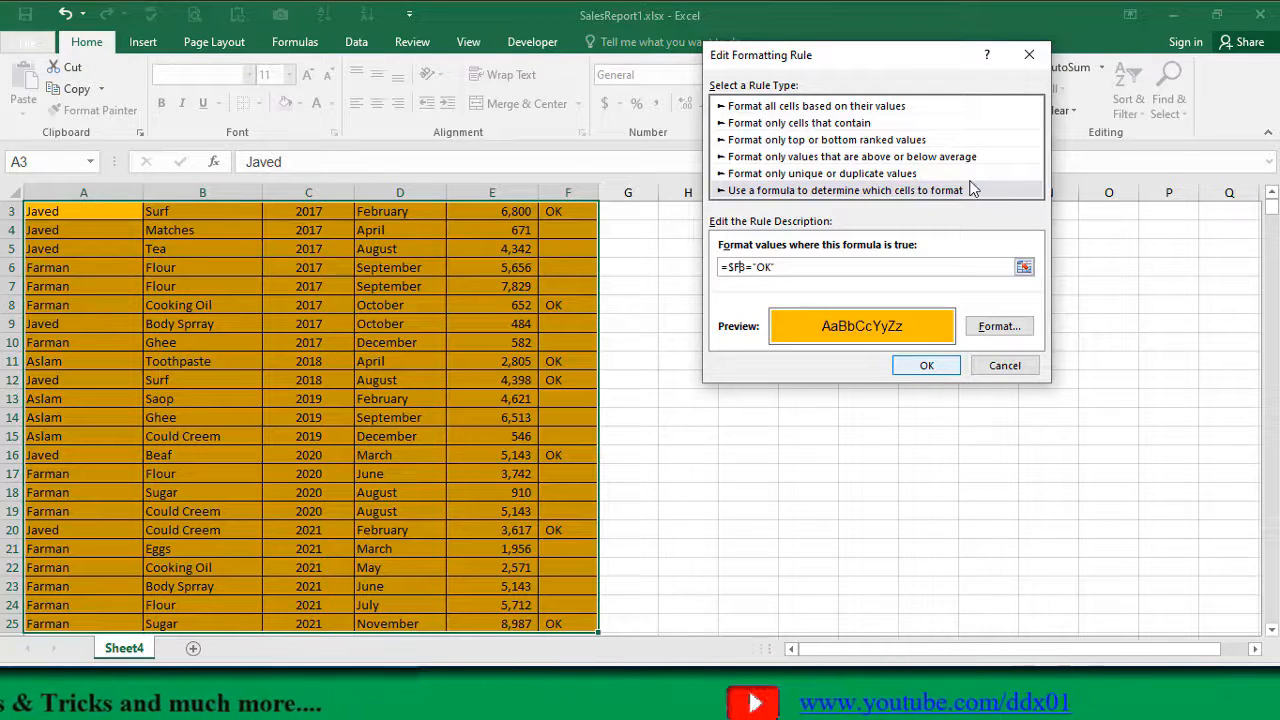
key("Return")
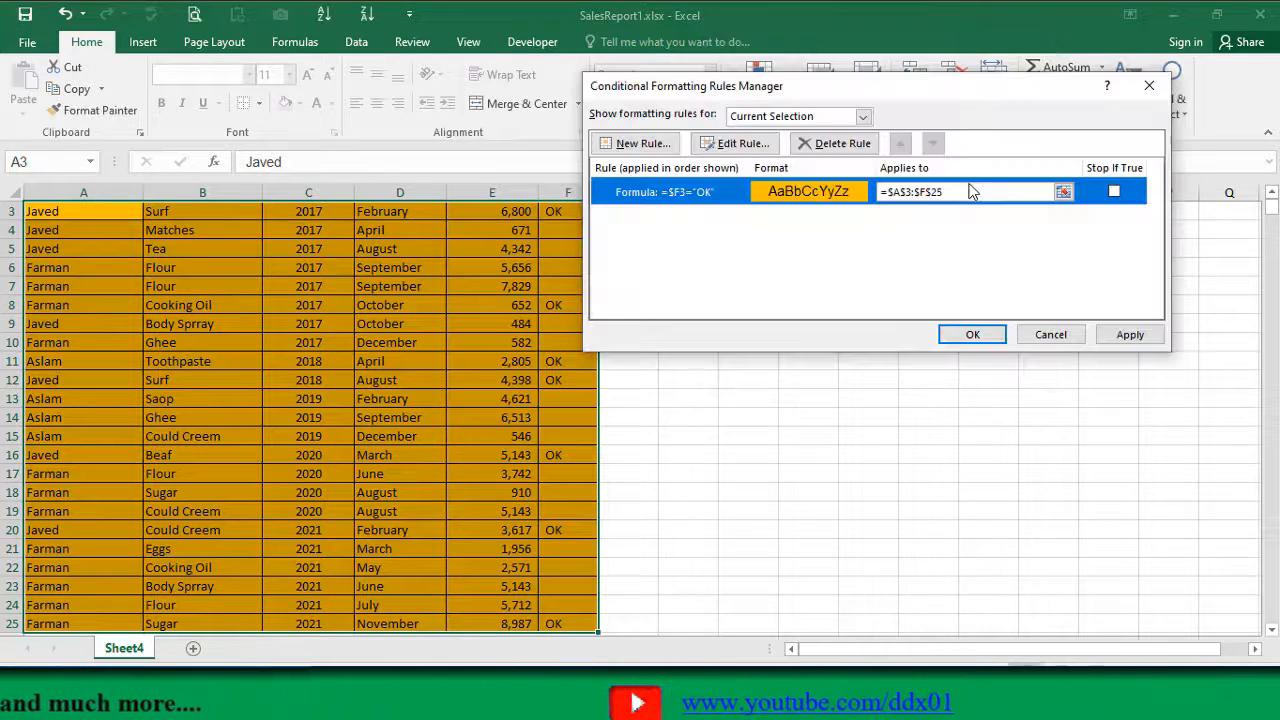
Step: Apply the edited rule to the records A3:F25 and close the rules manager
left_click(156, 385)
scroll(32, 290, "up", 1)
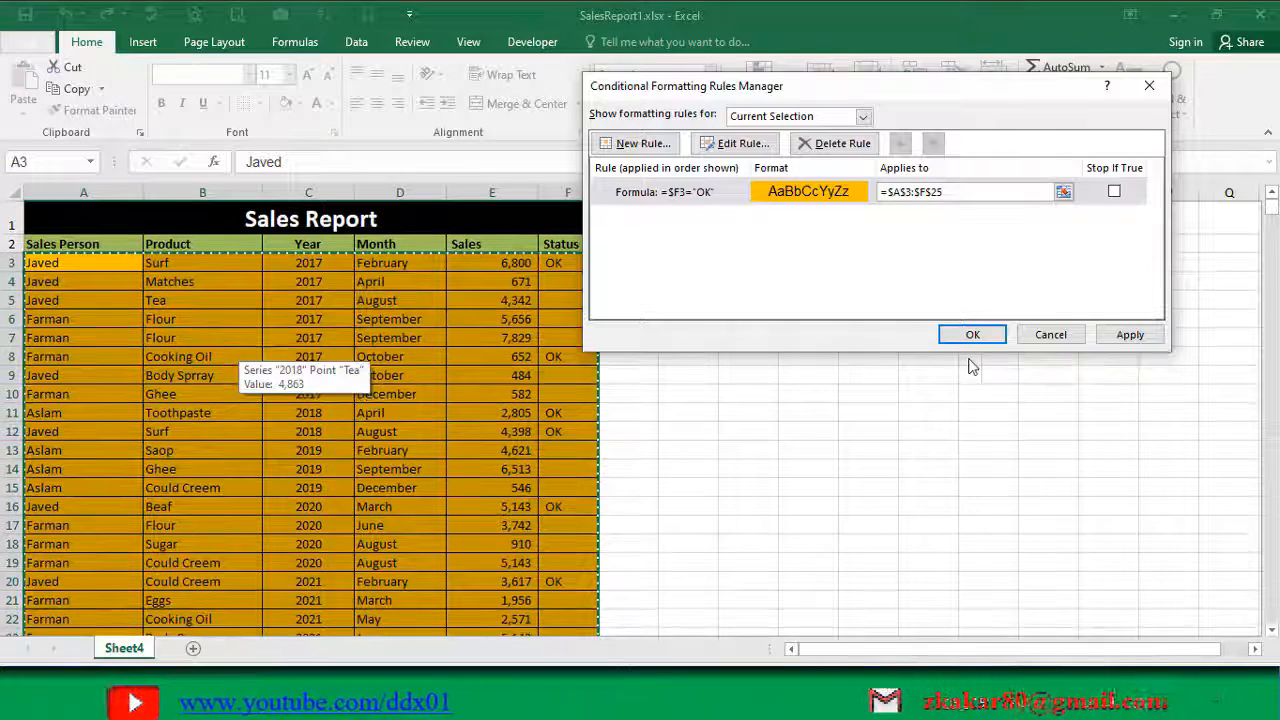
left_click(1130, 334)
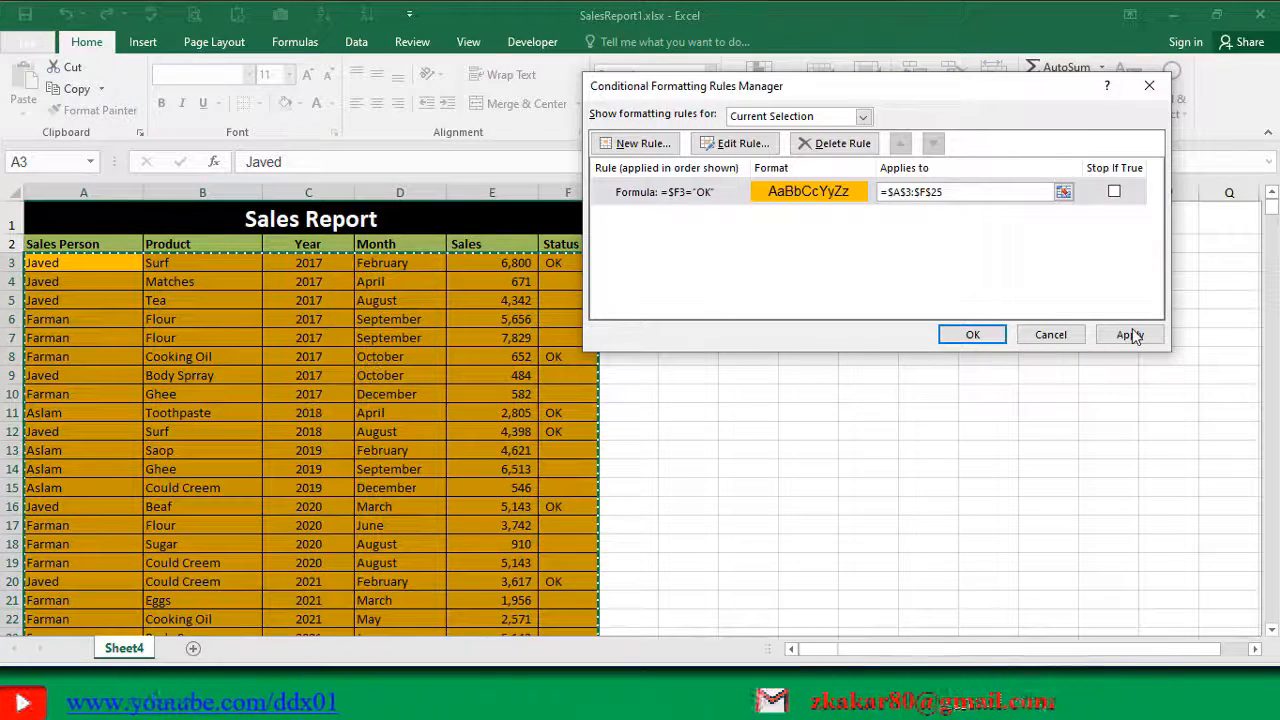
left_click(966, 336)
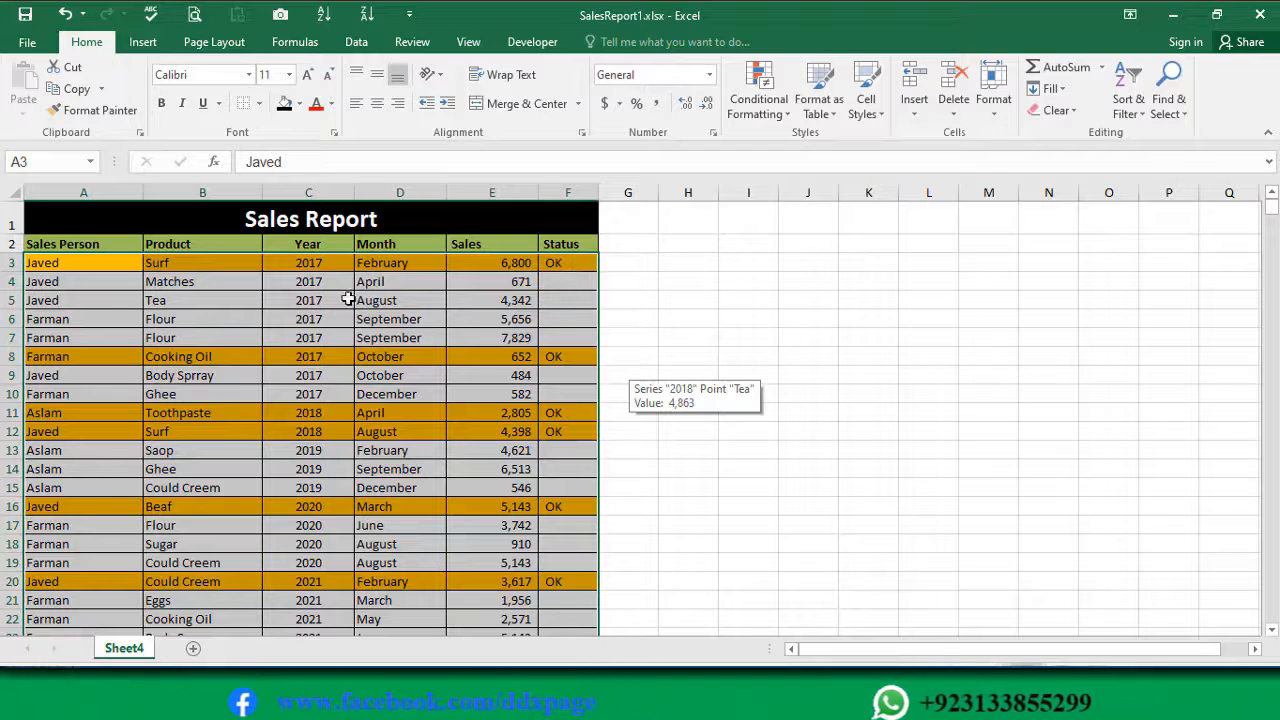
Step: Enter OK in Status cell F6 and delete the entry in Status cell F8
left_click(568, 281)
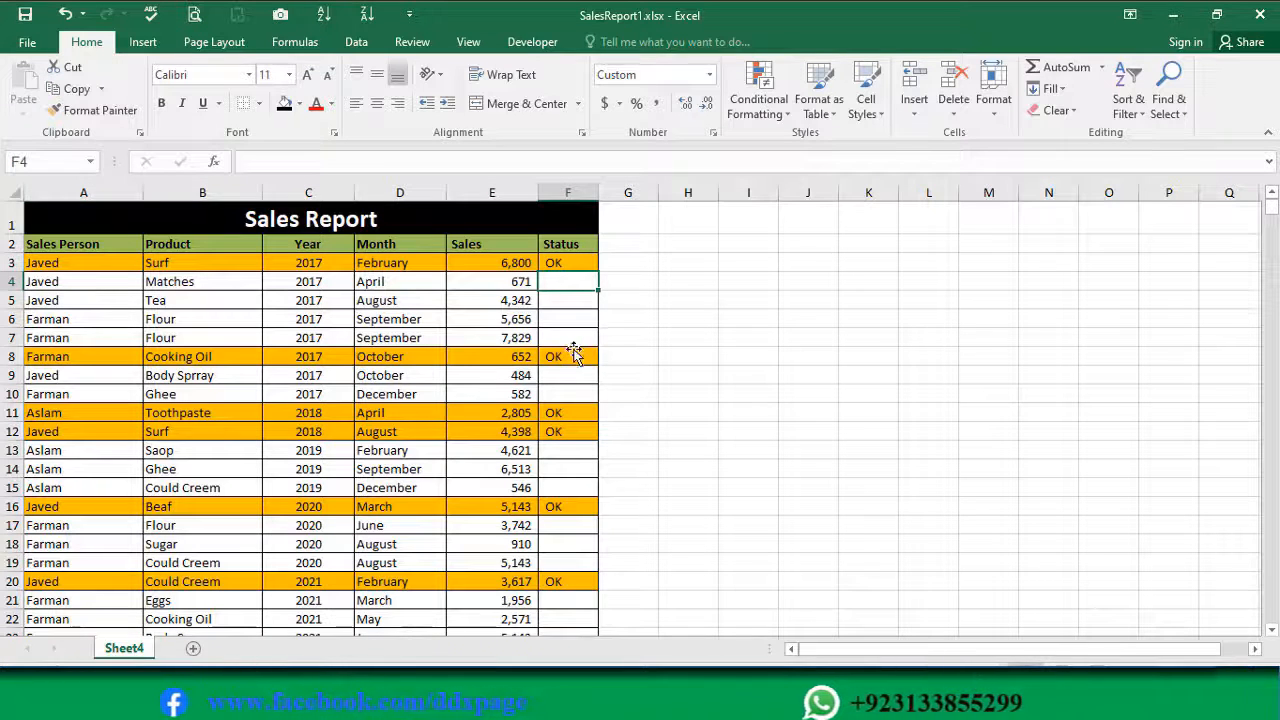
left_click(570, 356)
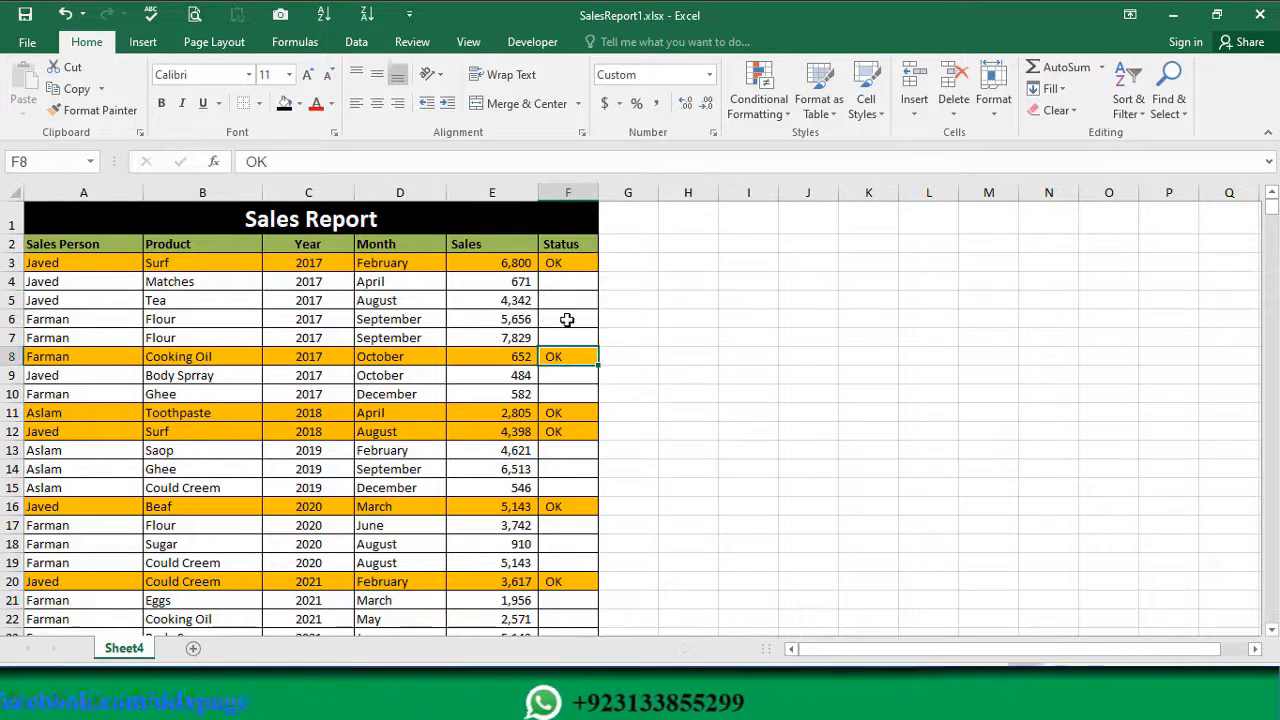
left_click(552, 322)
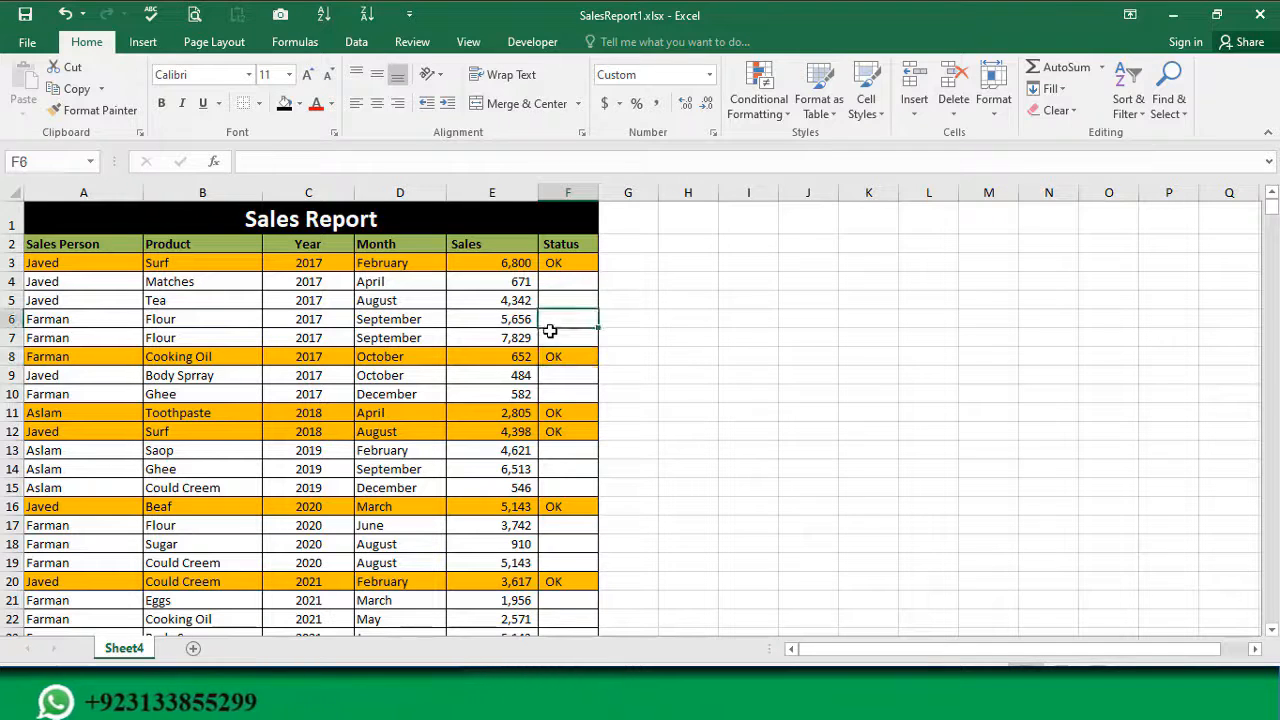
type("OK")
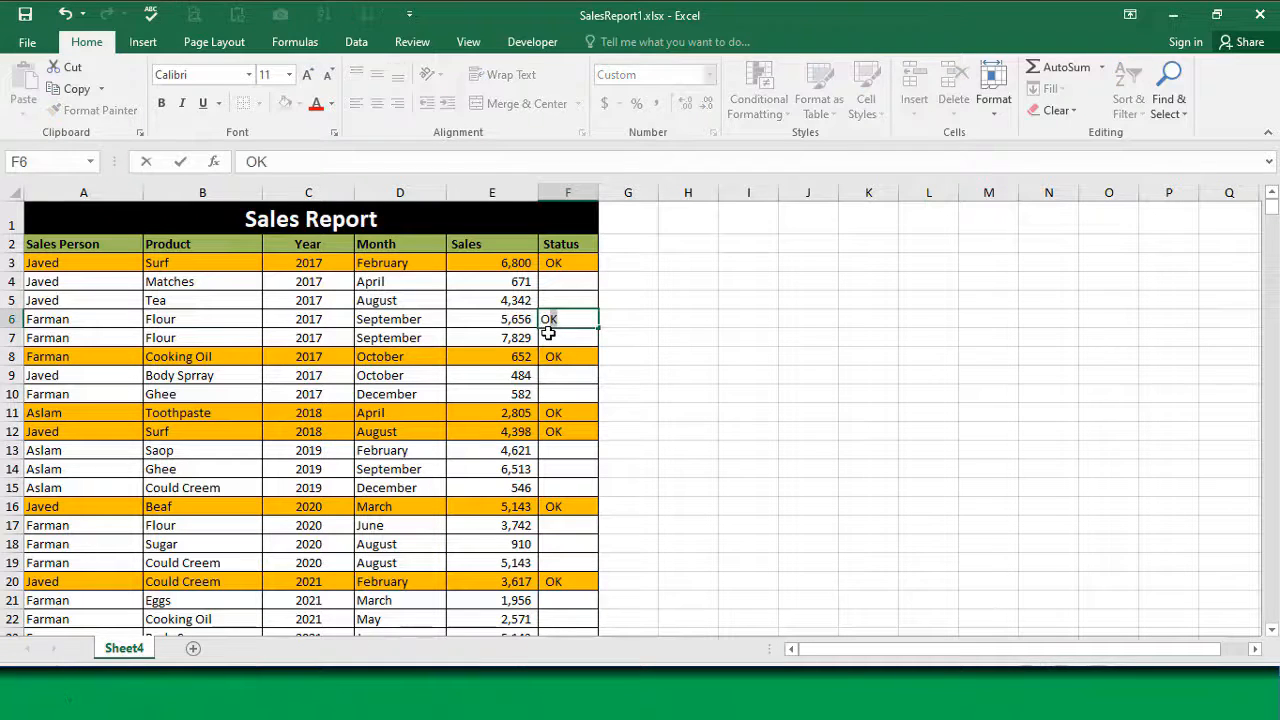
key("Return")
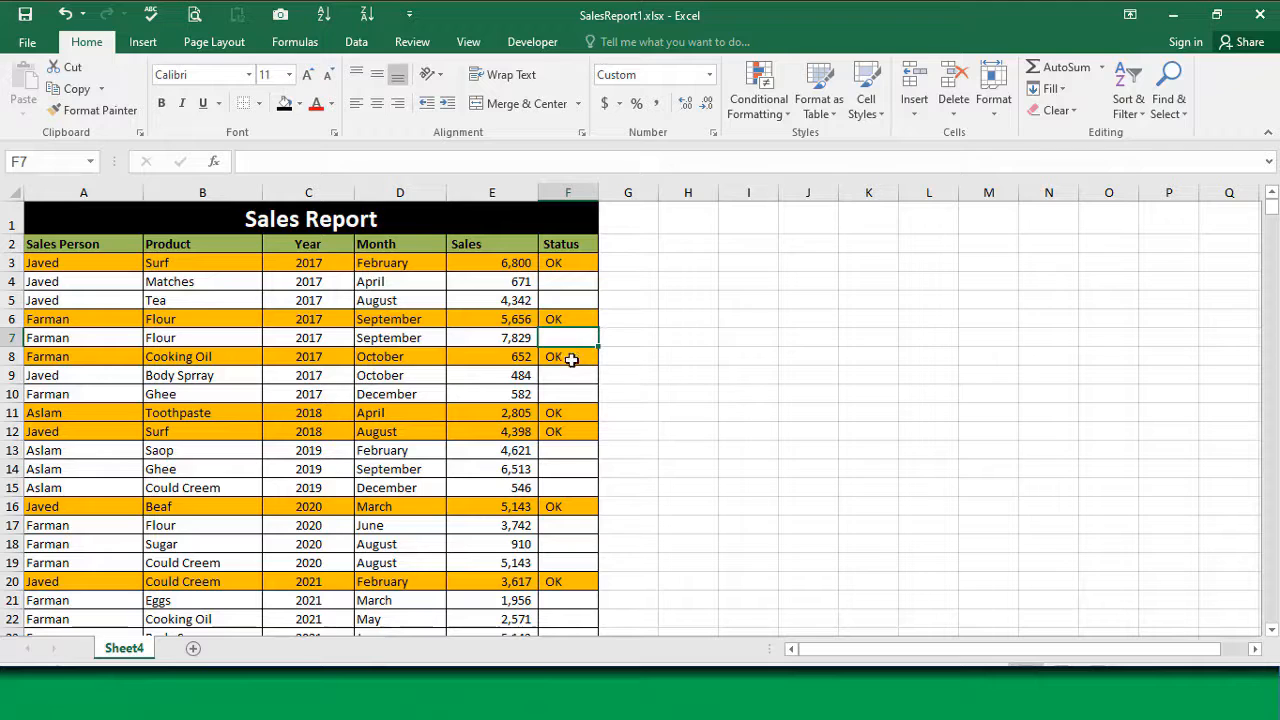
left_click(574, 357)
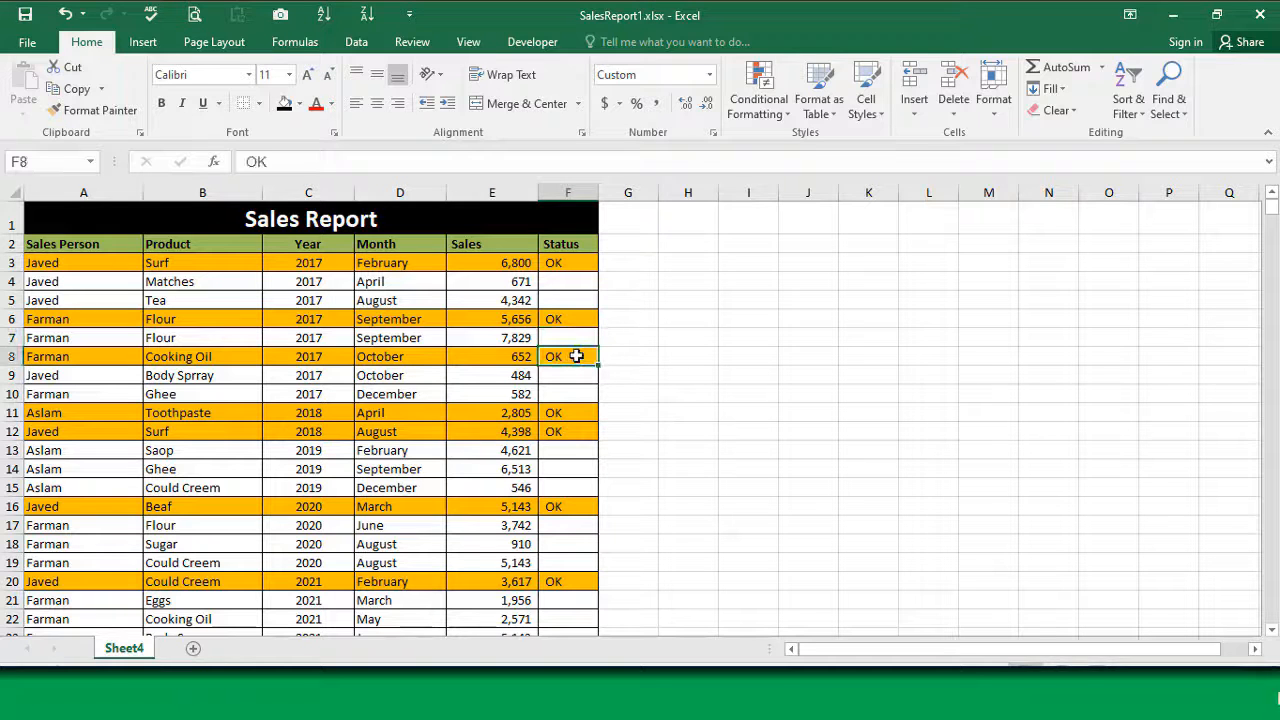
key("Delete")
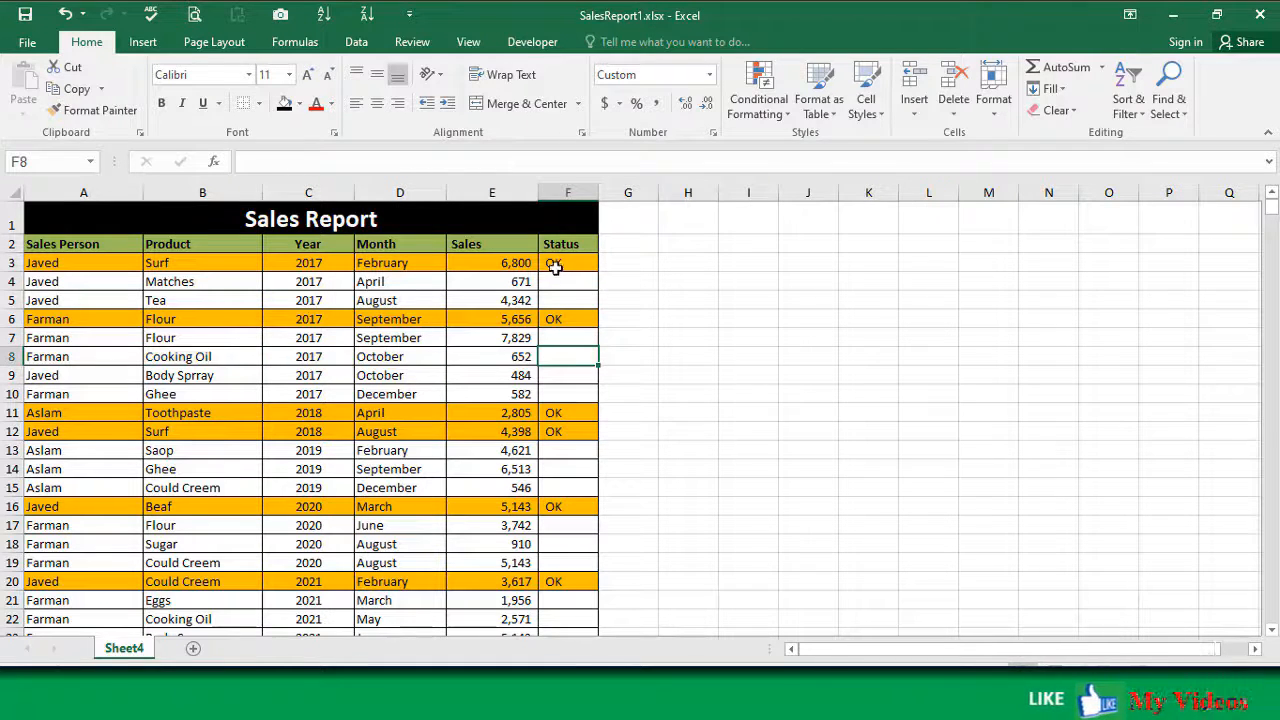
Step: Clear all conditional formatting rules from the entire sheet
left_click(553, 266)
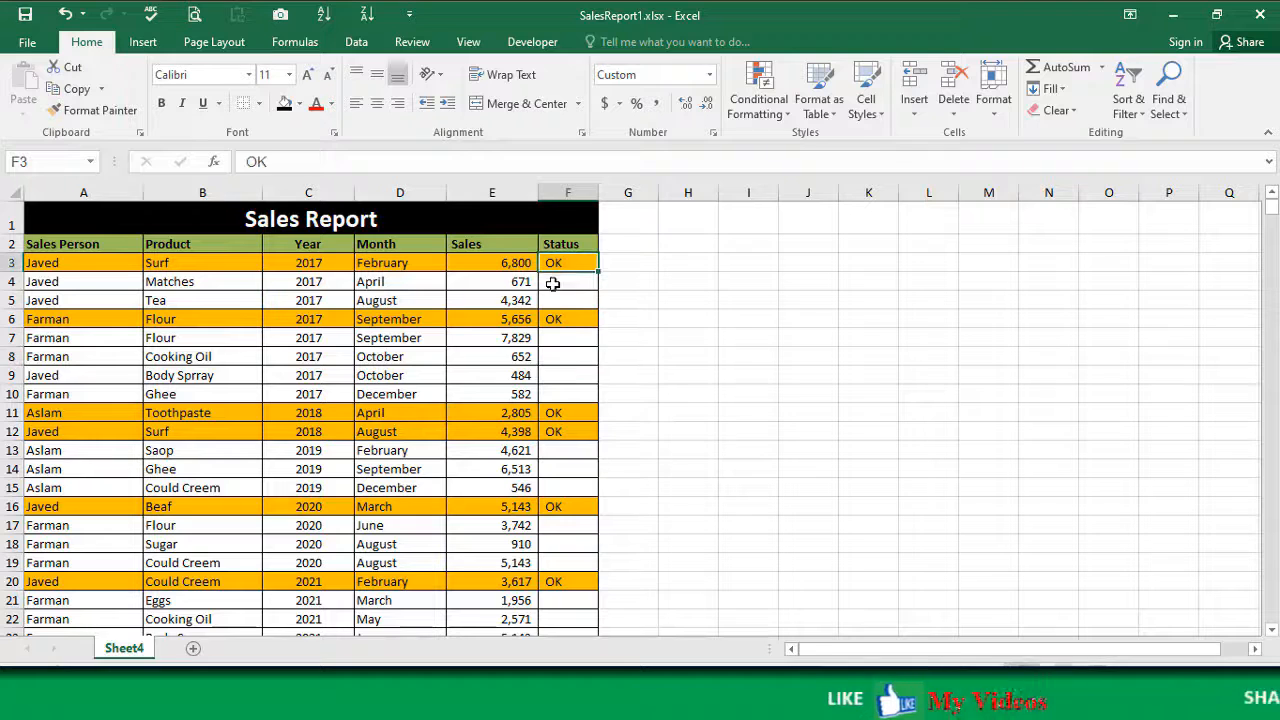
left_click(752, 100)
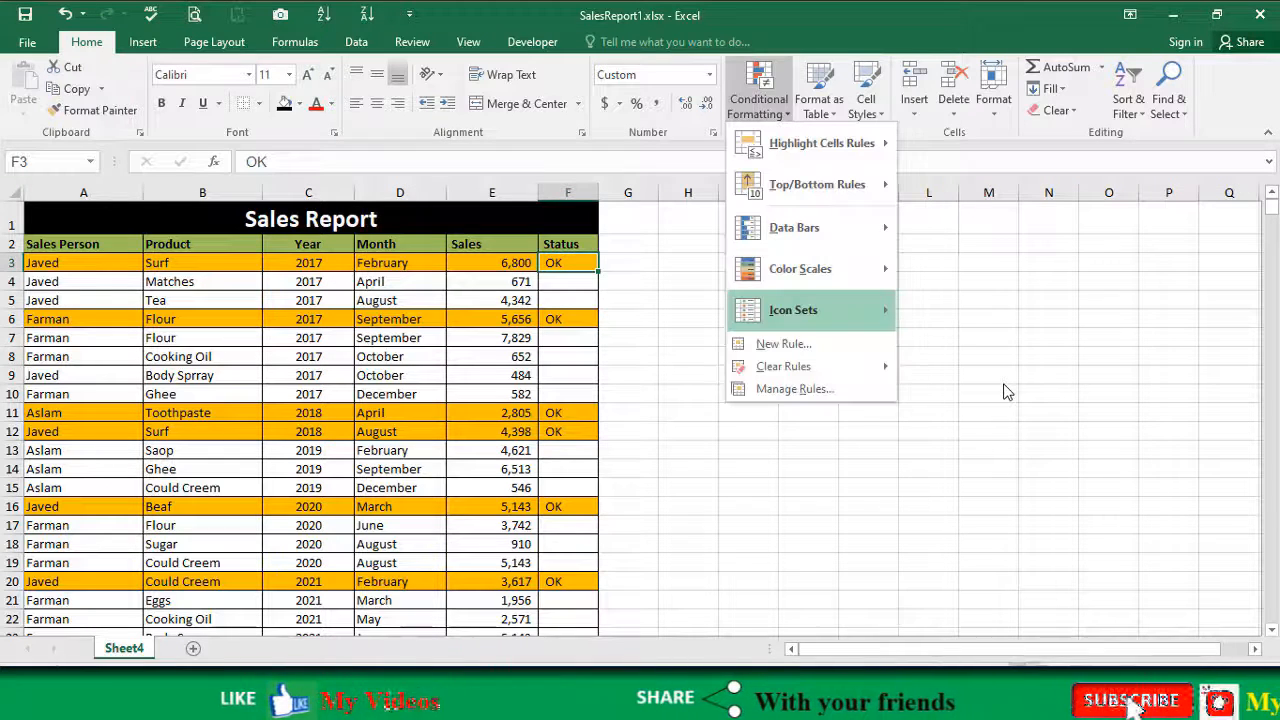
mouse_move(783, 366)
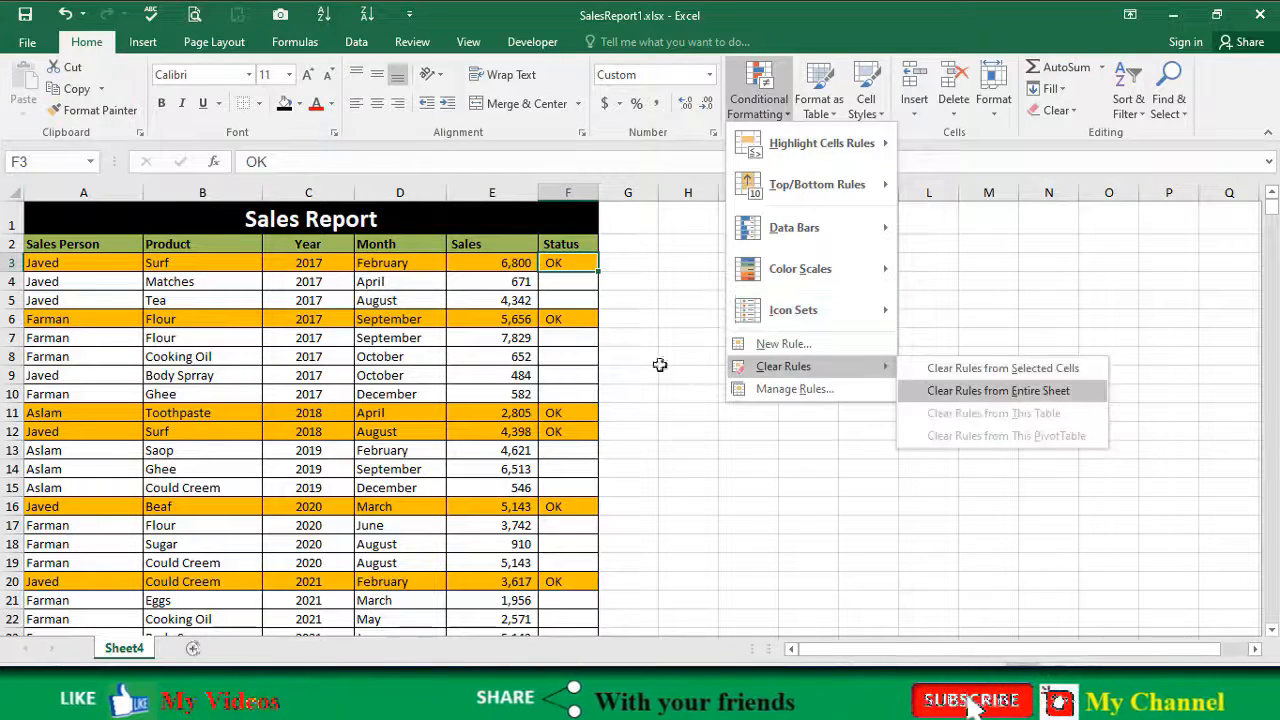
left_click(998, 390)
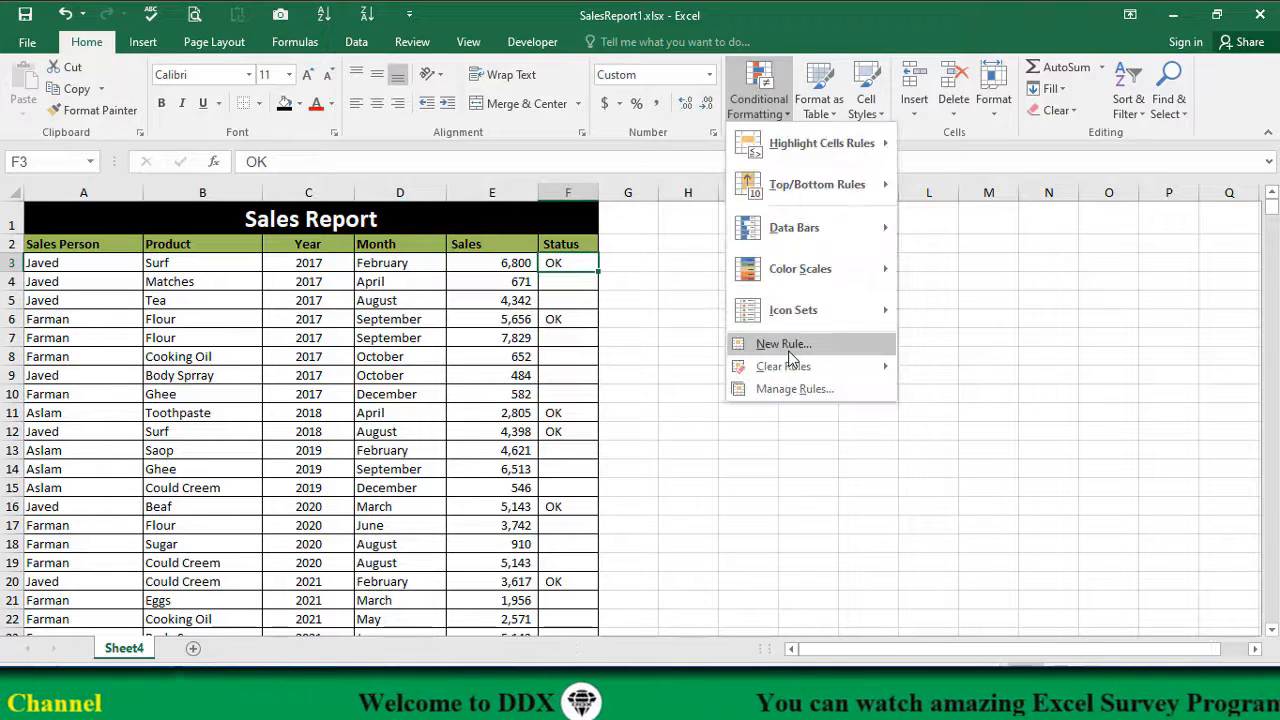
Step: Start a formula-based conditional formatting rule for Status cell F3 with the formula =$F3="OK"
key("Return")
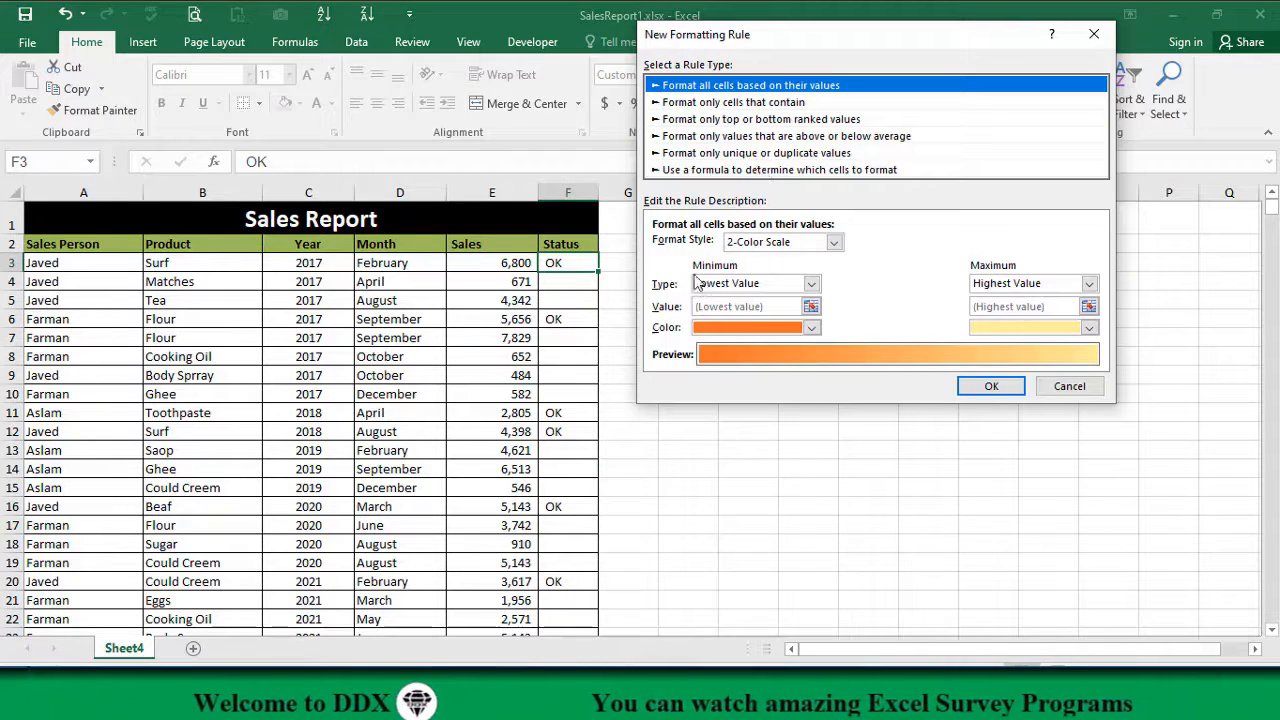
left_click(684, 170)
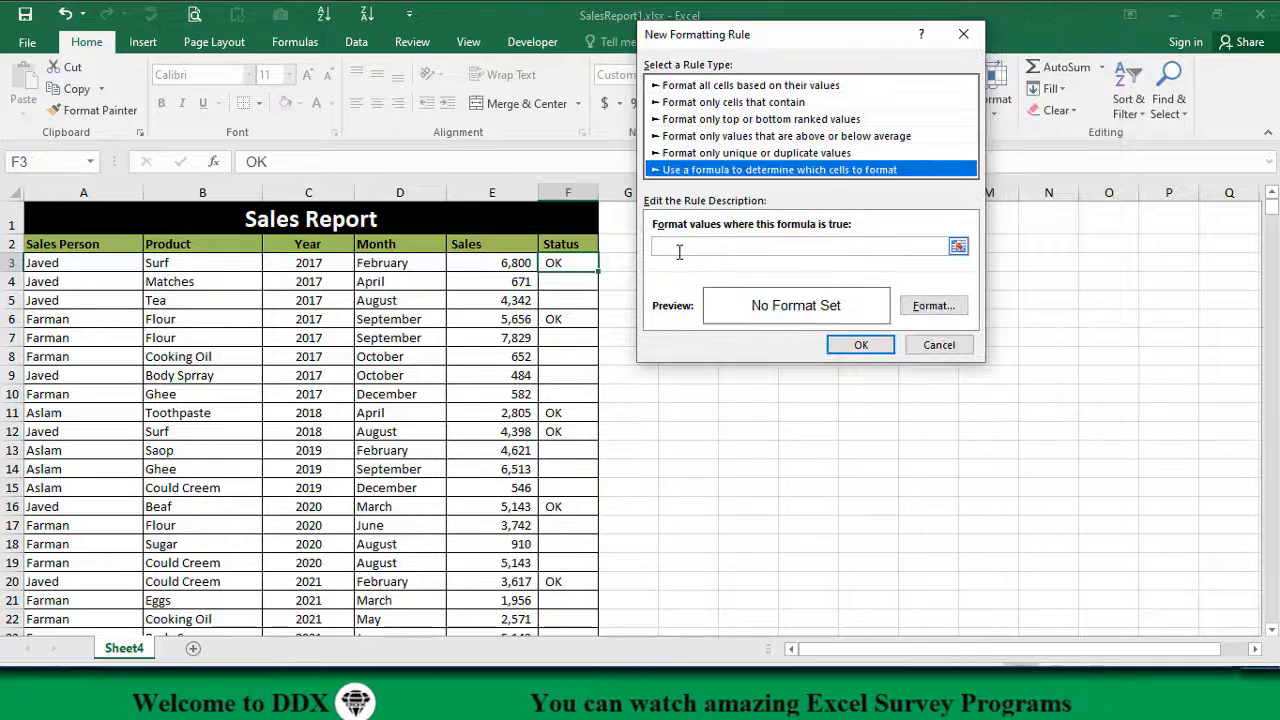
left_click(568, 258)
type("=")
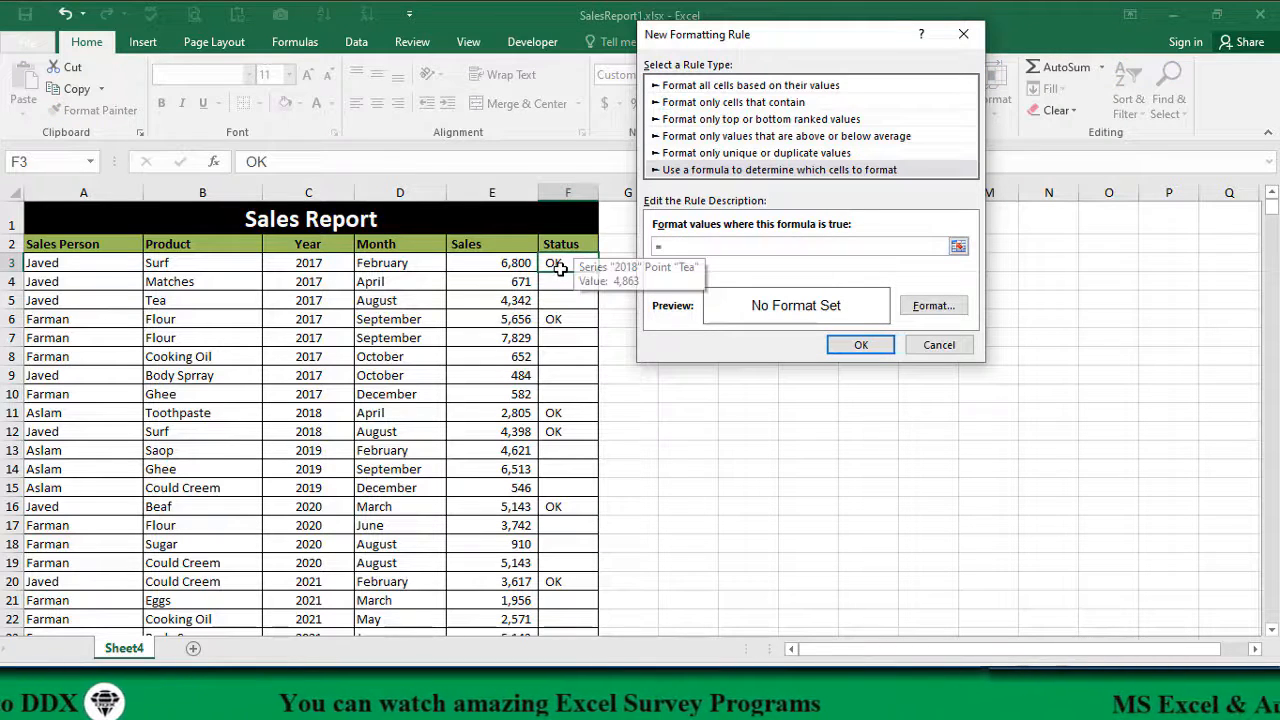
left_click(566, 262)
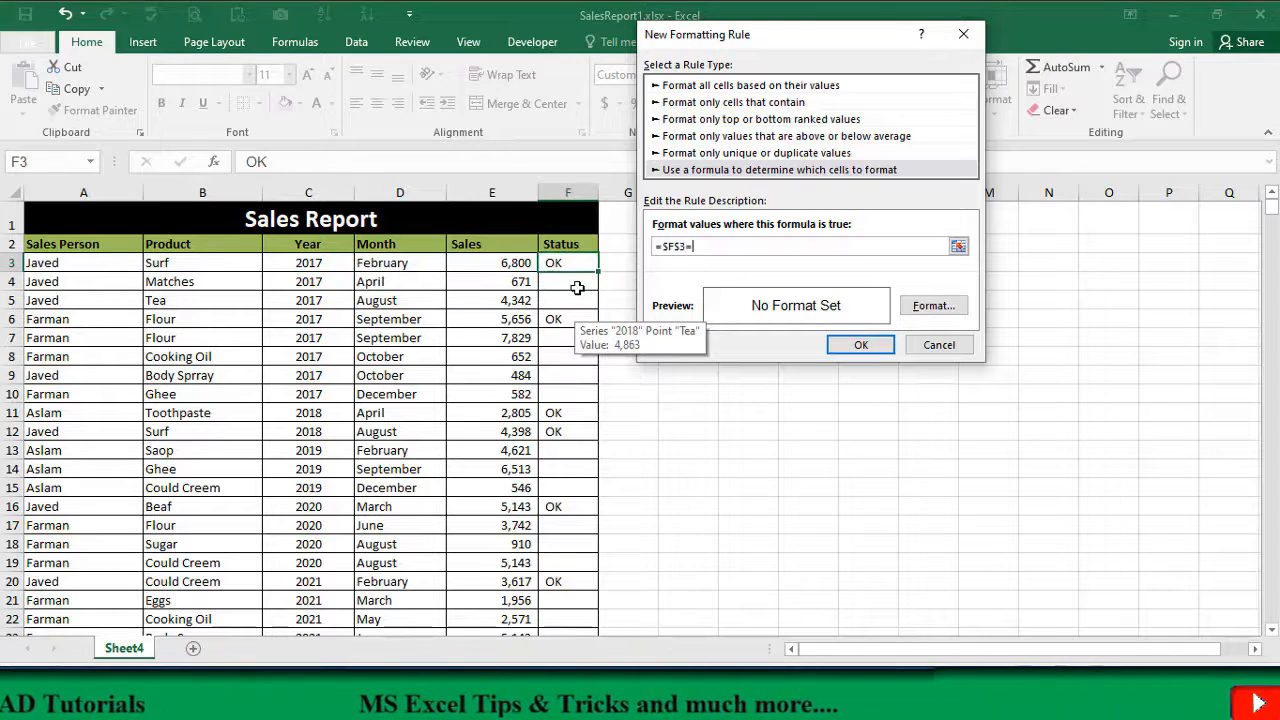
type("OK\"")
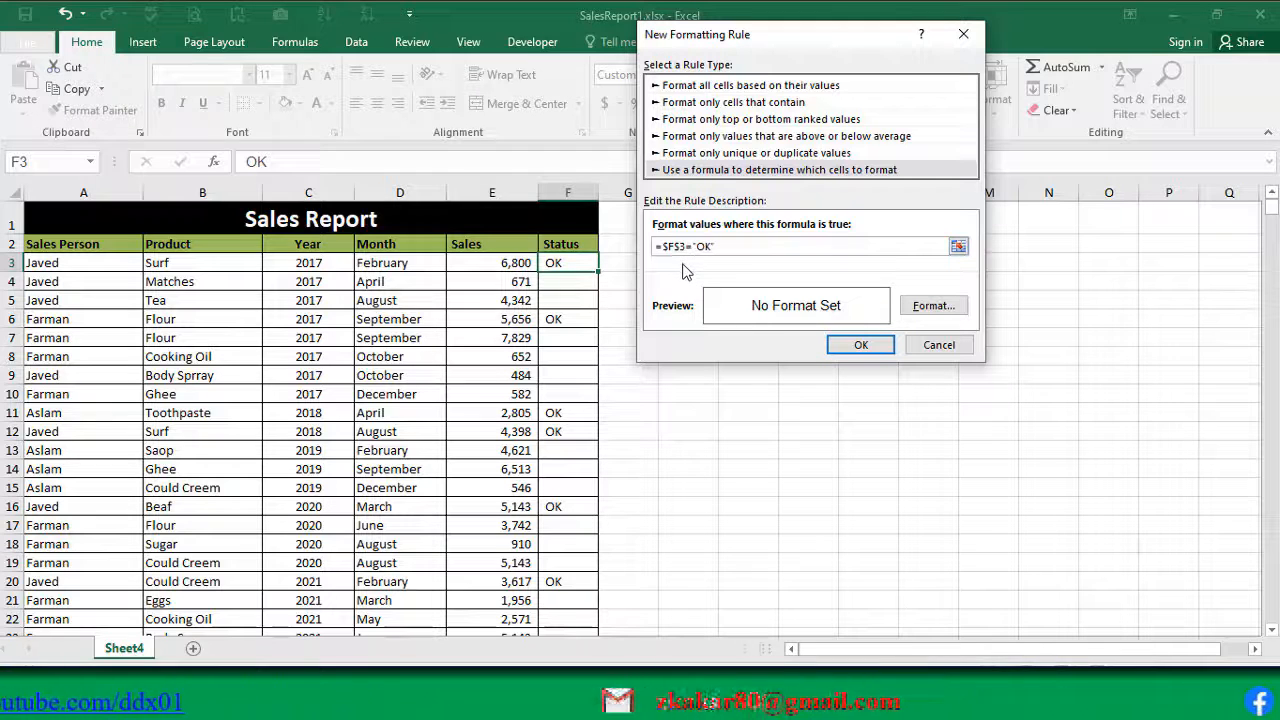
key("BackSpace")
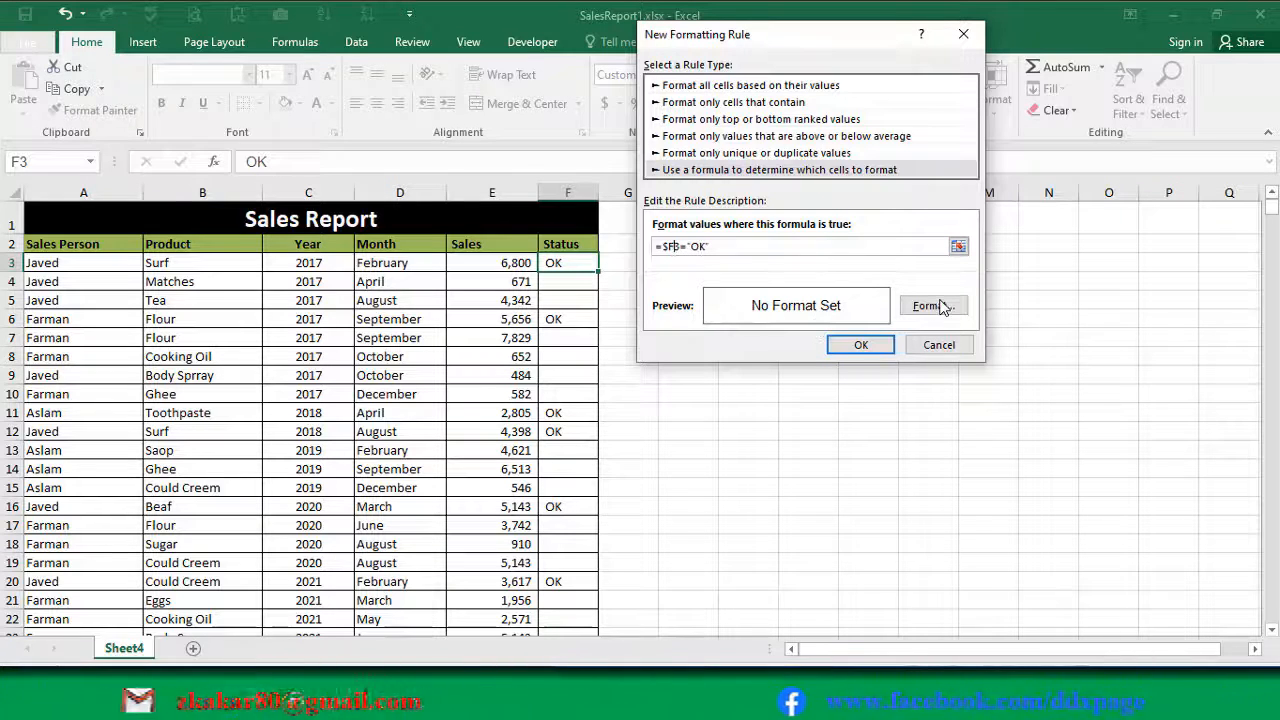
Step: Give the new rule a light green background fill and create it
left_click(930, 306)
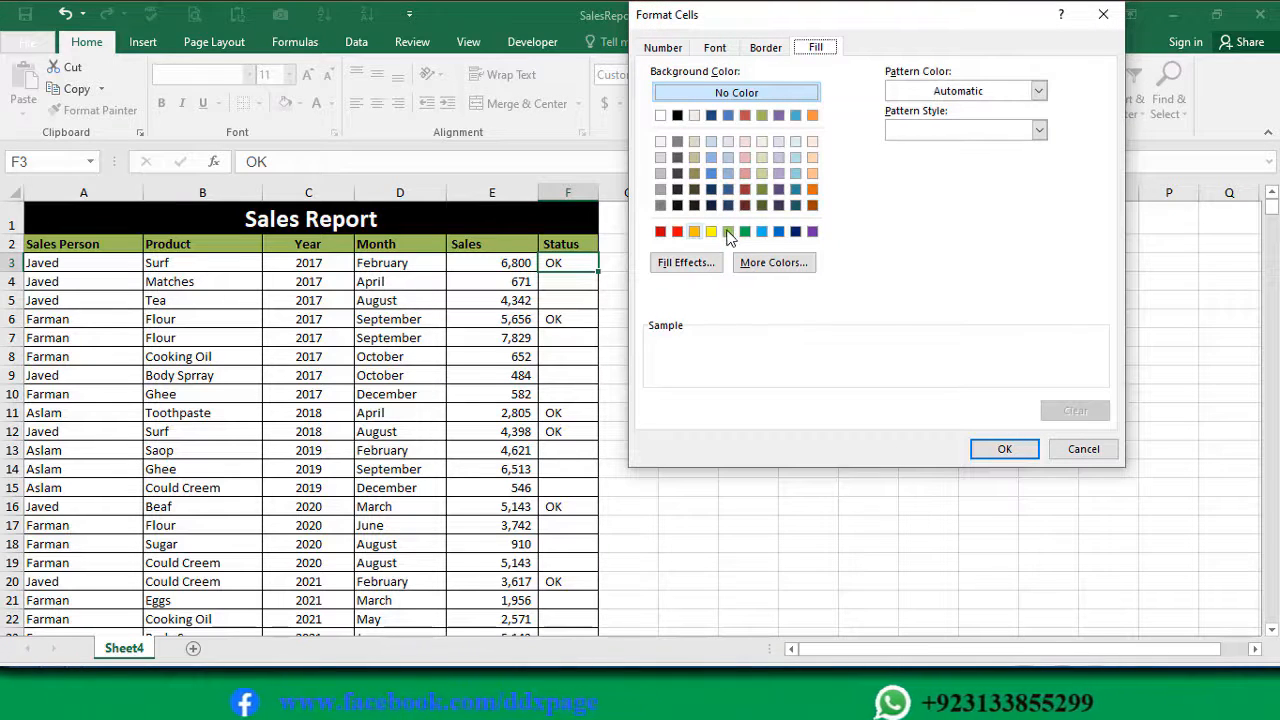
left_click(728, 231)
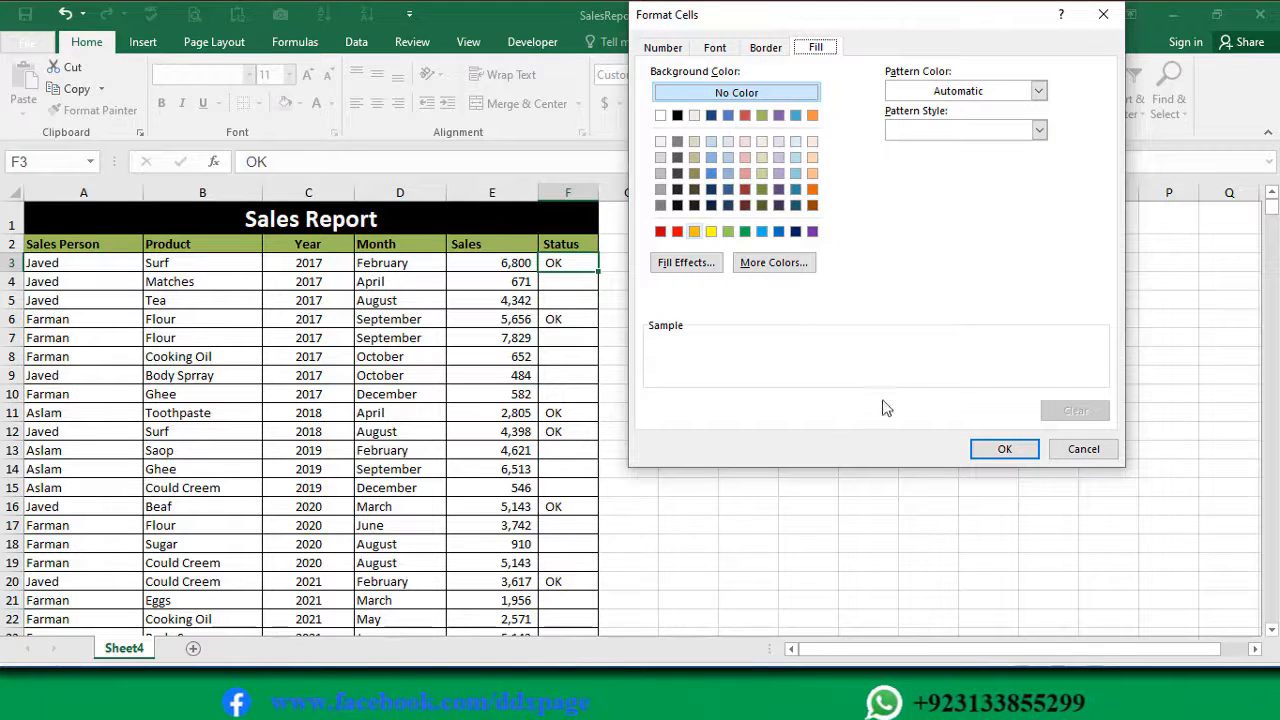
left_click(1004, 449)
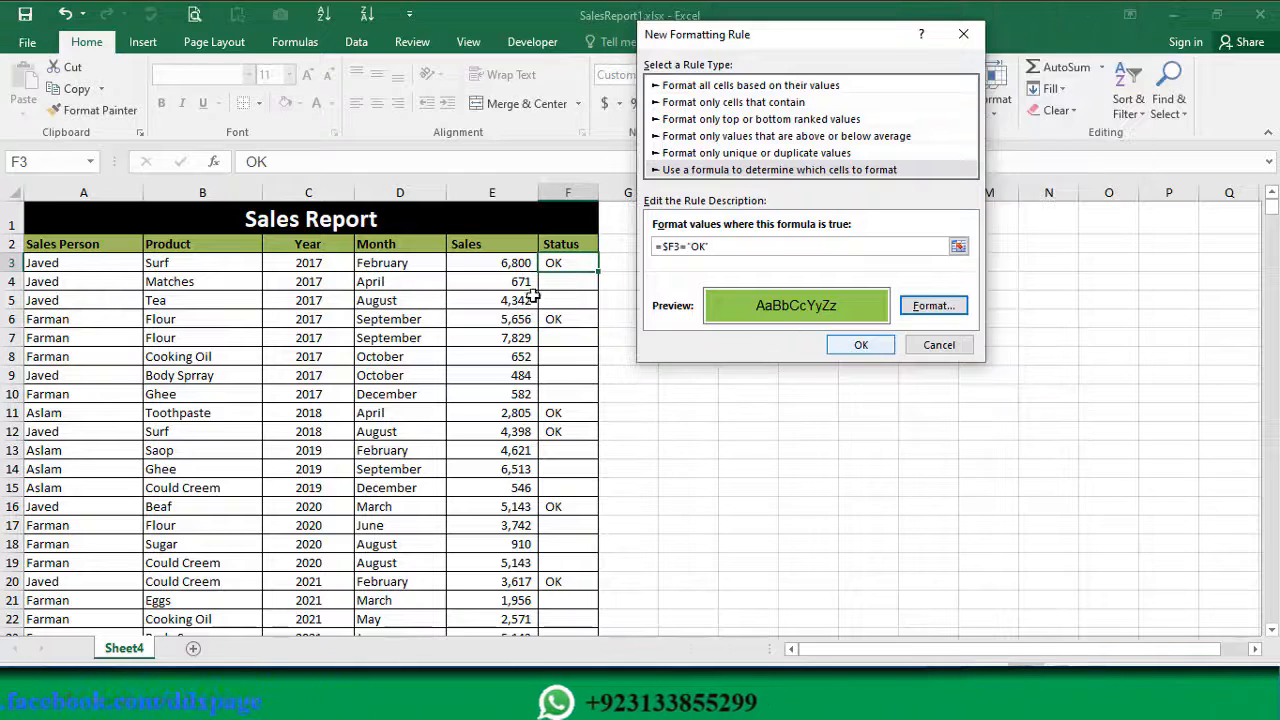
key("Return")
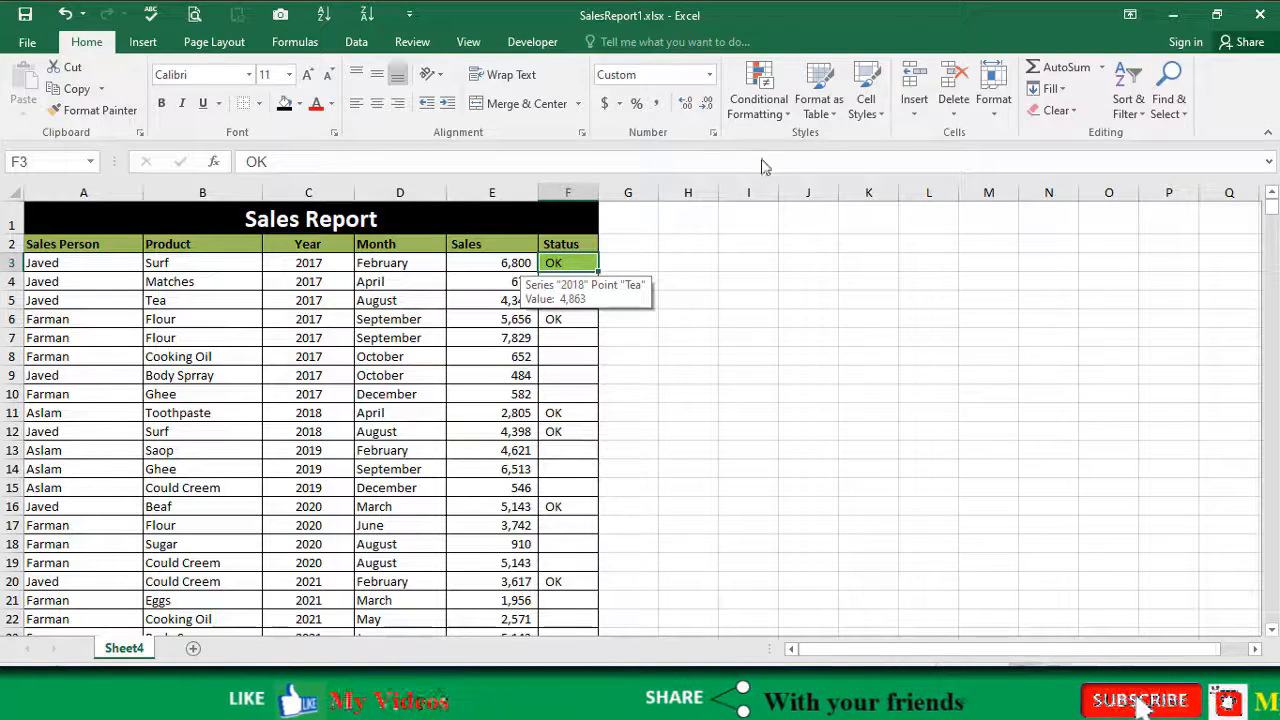
Step: Extend the green rule's applied range to $A$3:$F$25, apply it and close the rules manager
left_click(759, 92)
left_click(804, 390)
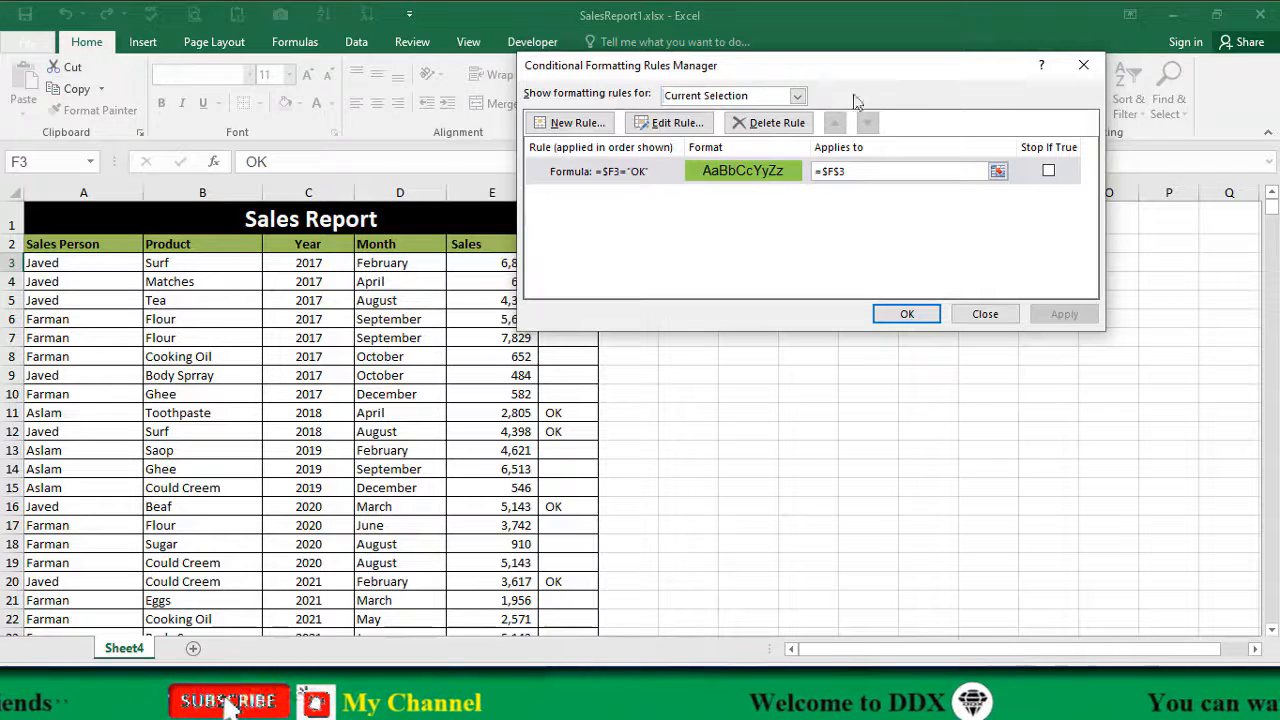
left_click_drag(761, 73, 907, 124)
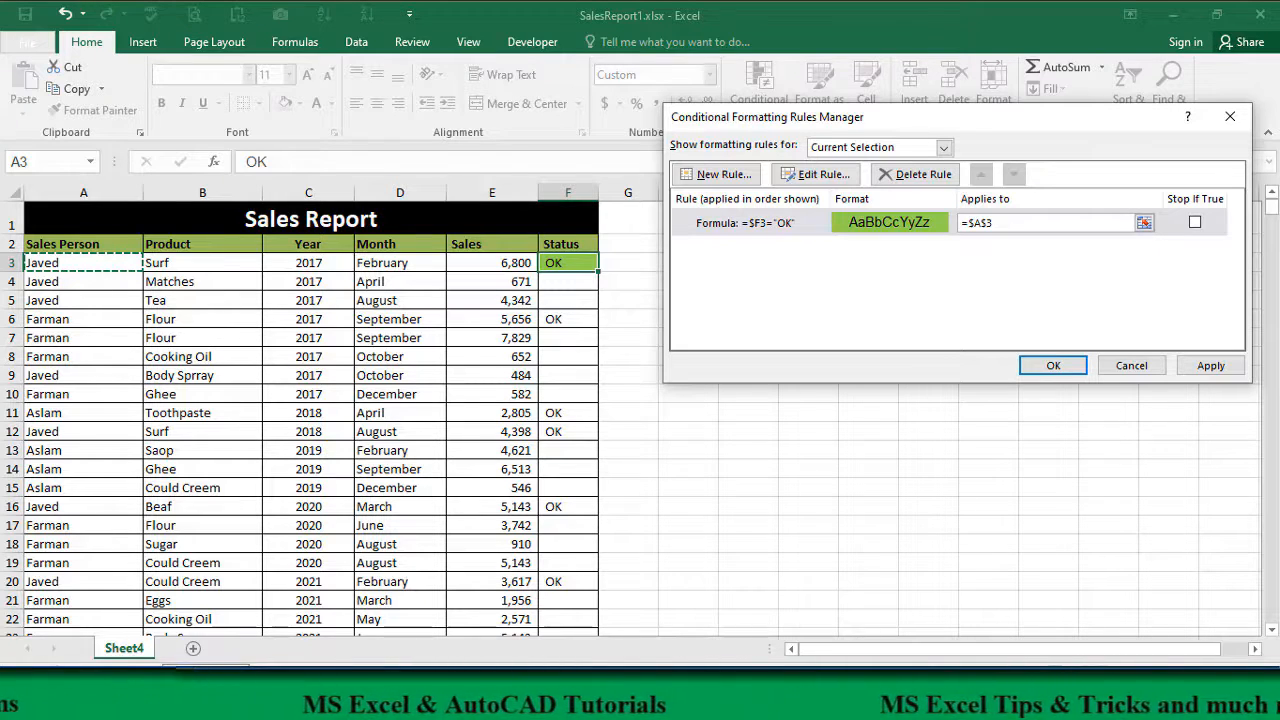
key("ctrl+shift+Right")
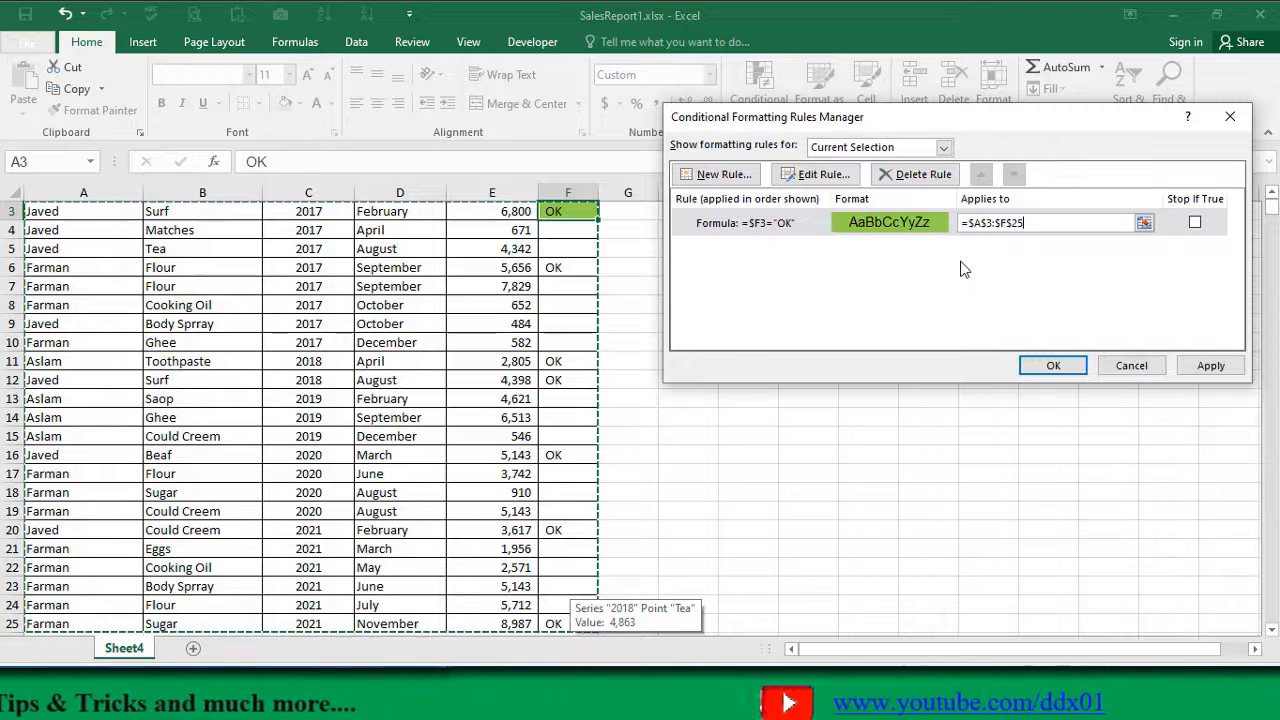
left_click(1226, 370)
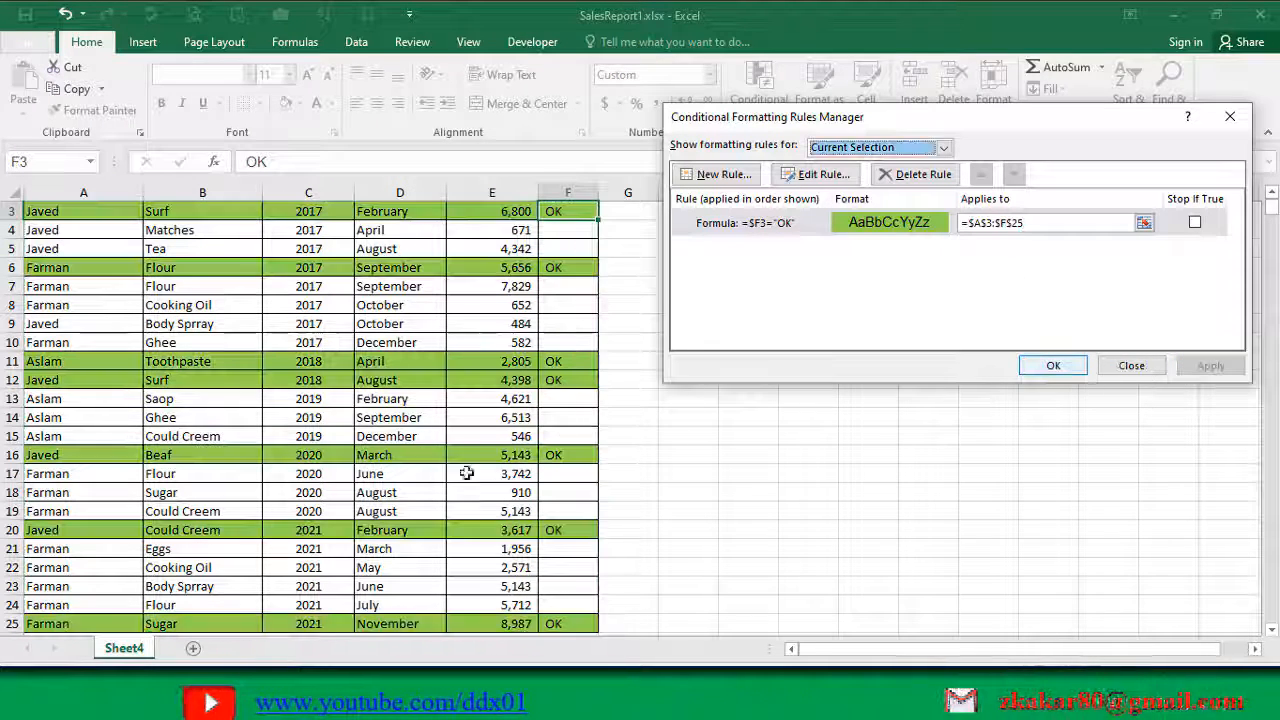
key("Return")
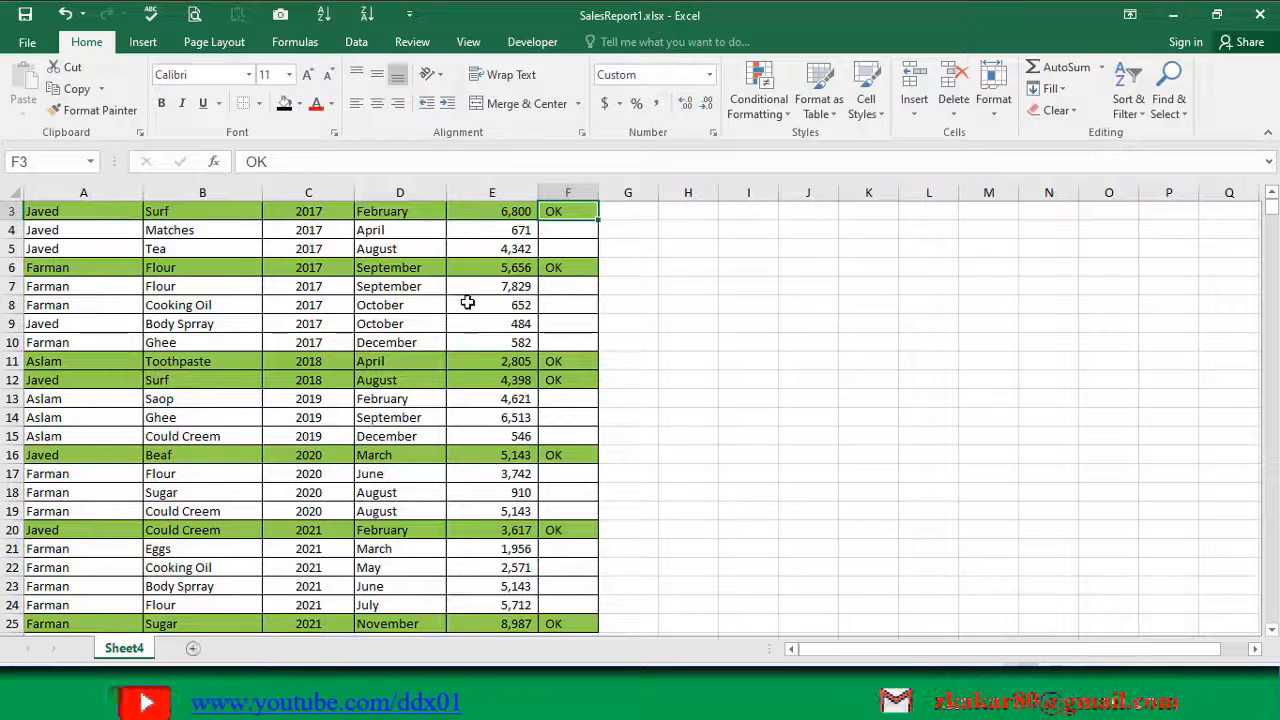
Step: Select Status cell F3 in the first record of the Sales Report
scroll(468, 301, "up", 1)
left_click(468, 290)
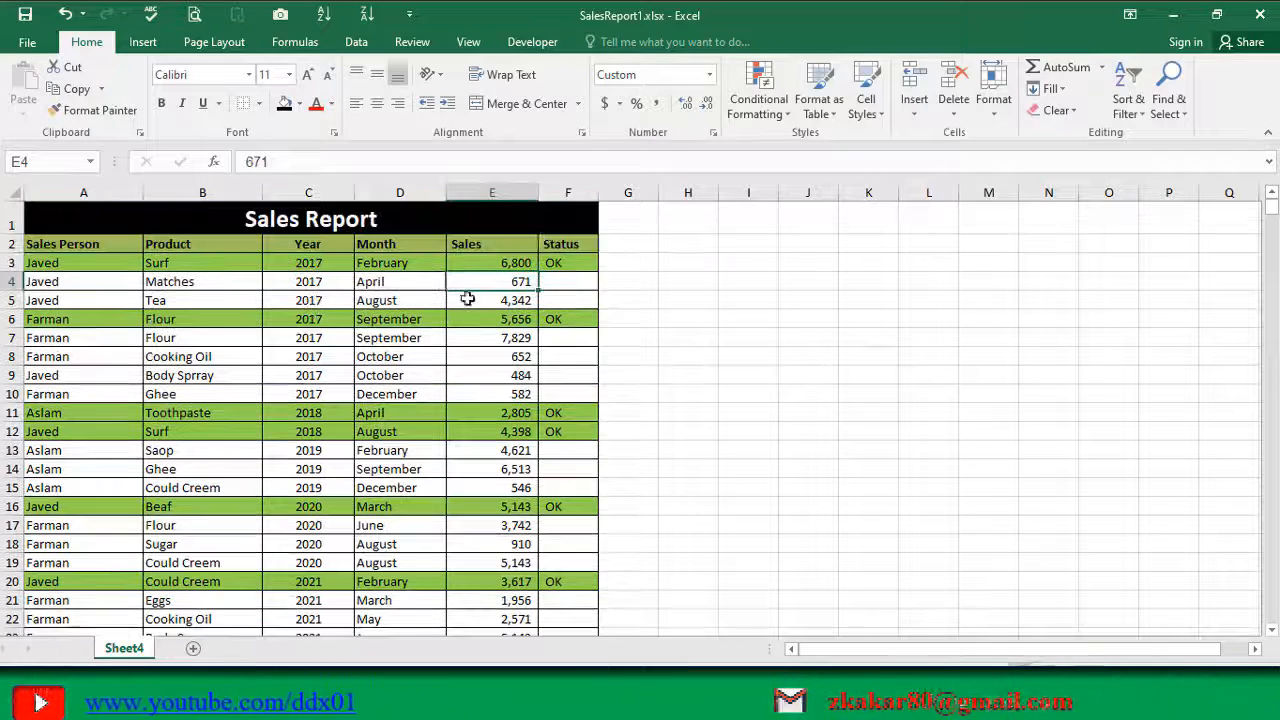
left_click(560, 266)
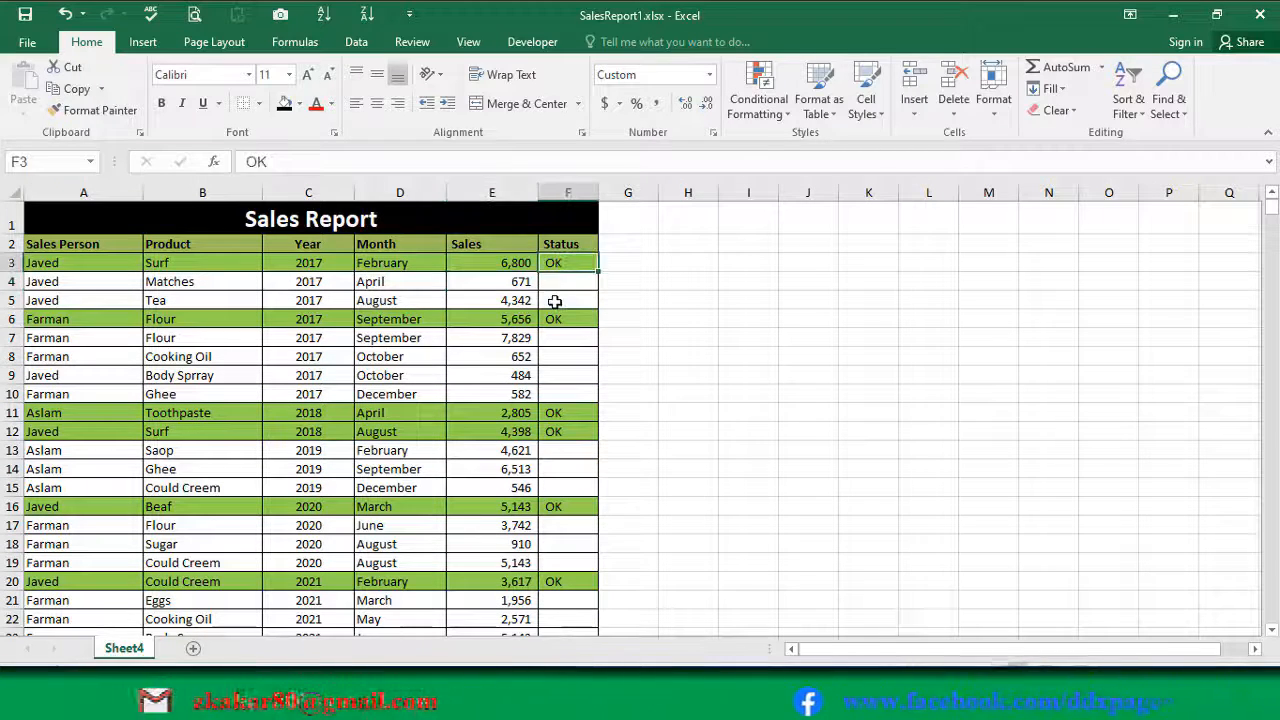